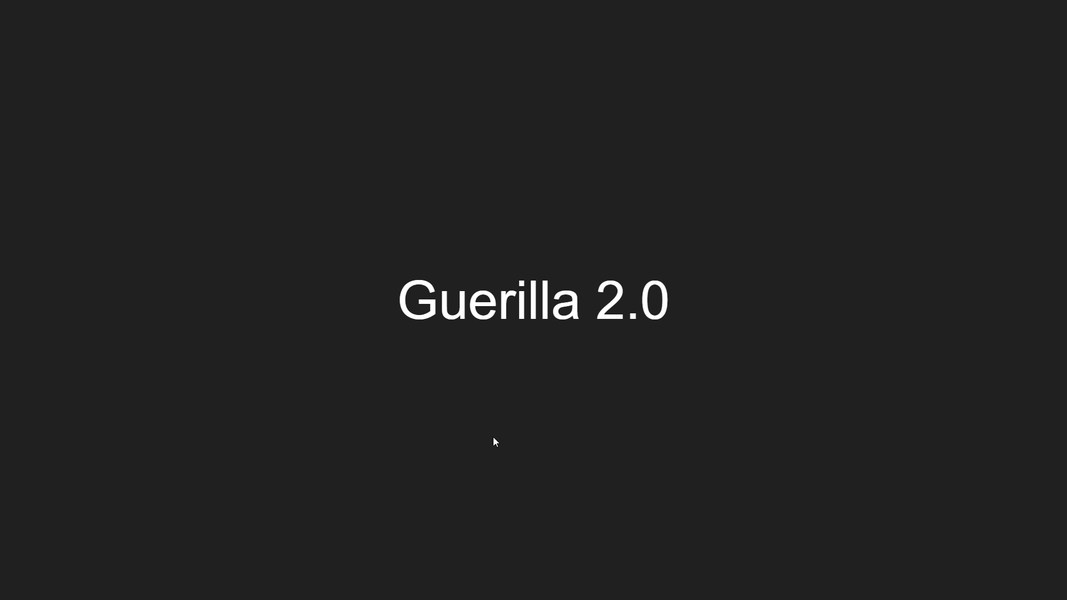
{"action": "key", "text": "Right"}
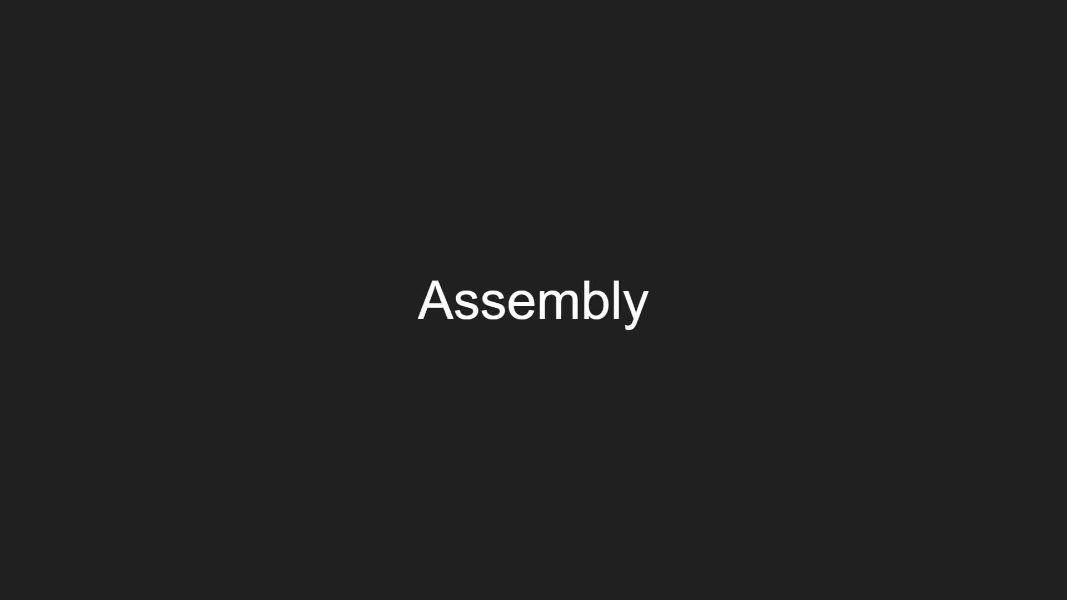
{"action": "key", "text": "Right"}
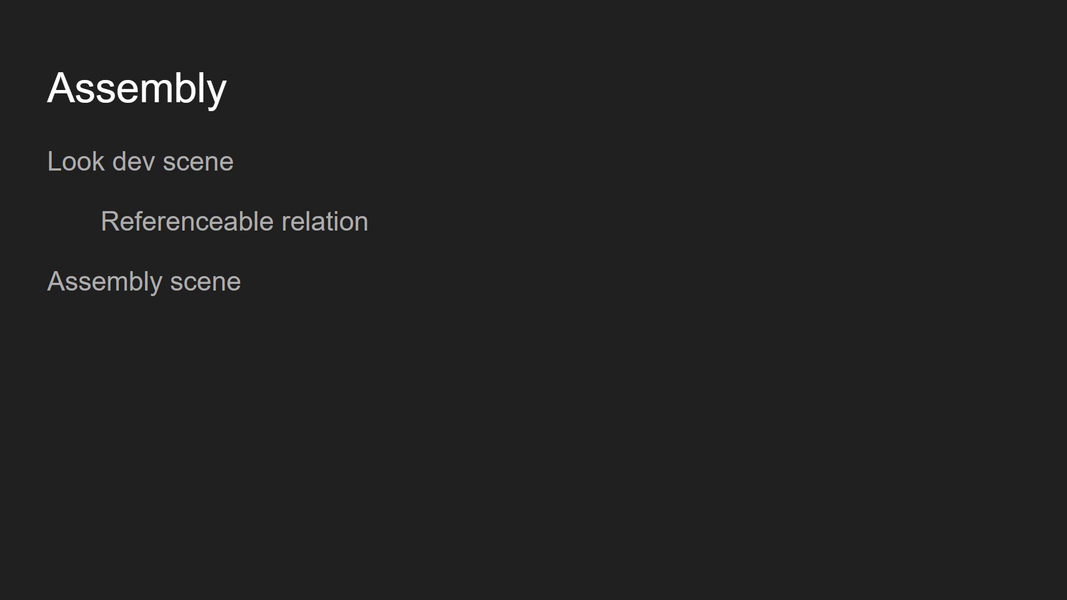
{"action": "key", "text": "Right"}
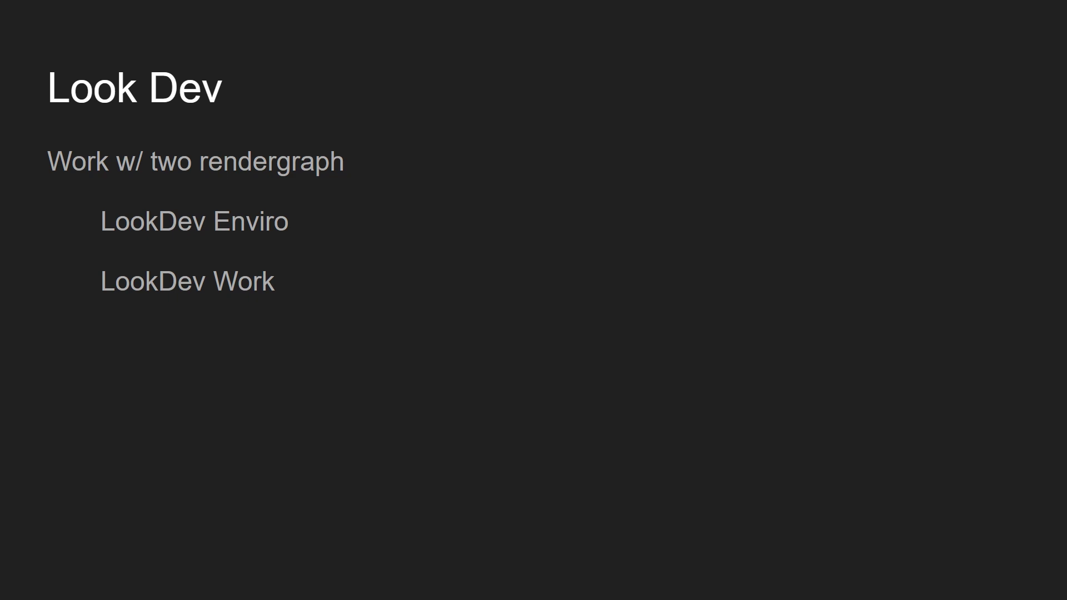
Switch to Guerilla Render and create a reference named cycloGeo_V02 from cycloGeo_V02.abc in the COMMON folder.
{"action": "key", "text": "alt+Tab"}
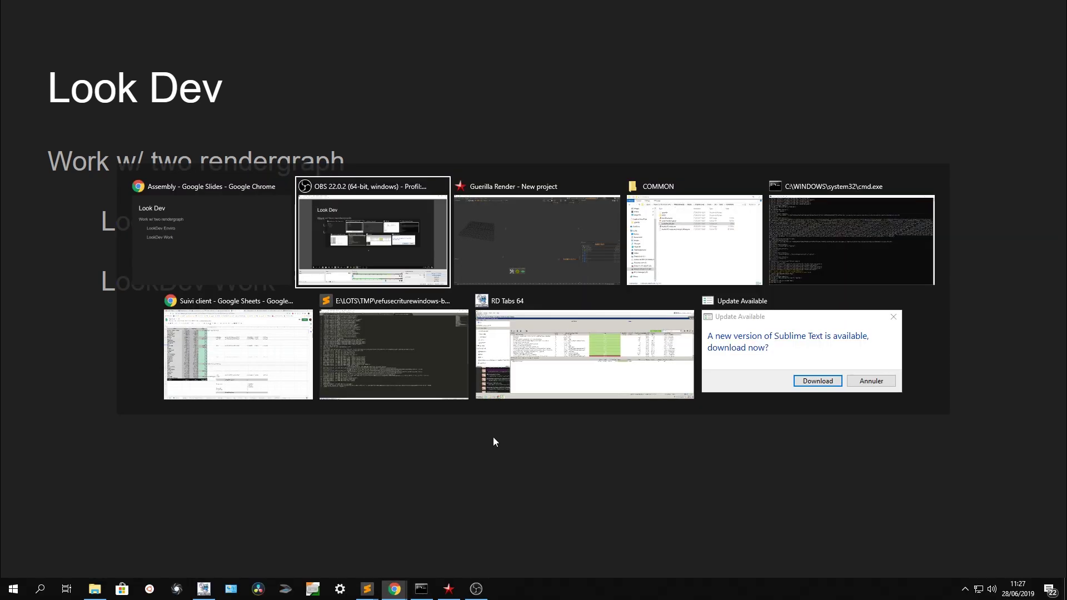
{"action": "key", "text": "shift+alt+Tab"}
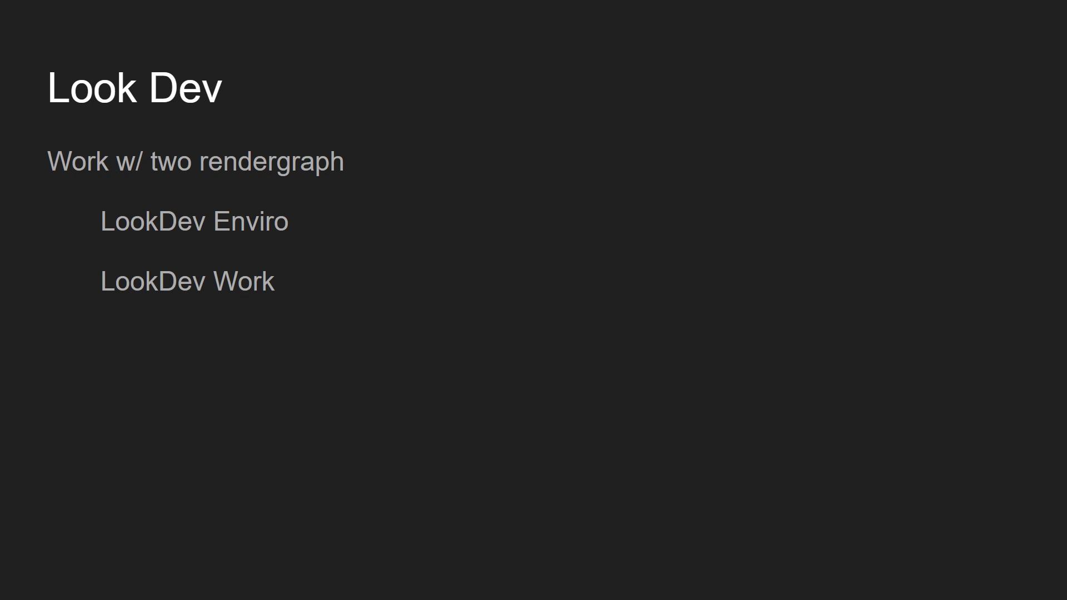
{"action": "key", "text": "alt+Tab"}
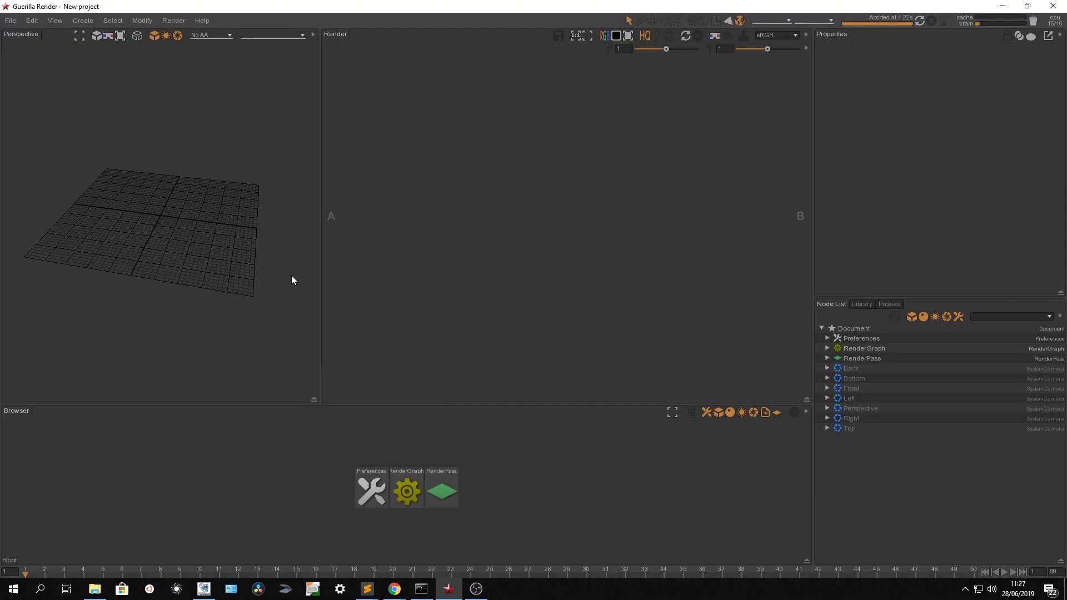
{"action": "left_click", "coordinate": [6, 22]}
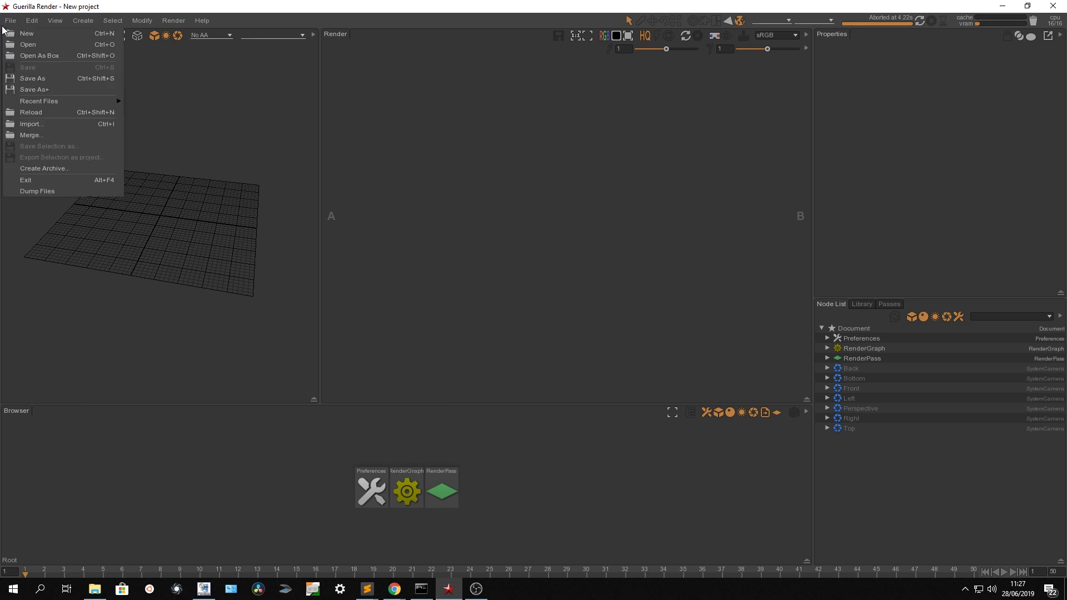
{"action": "left_click", "coordinate": [95, 590]}
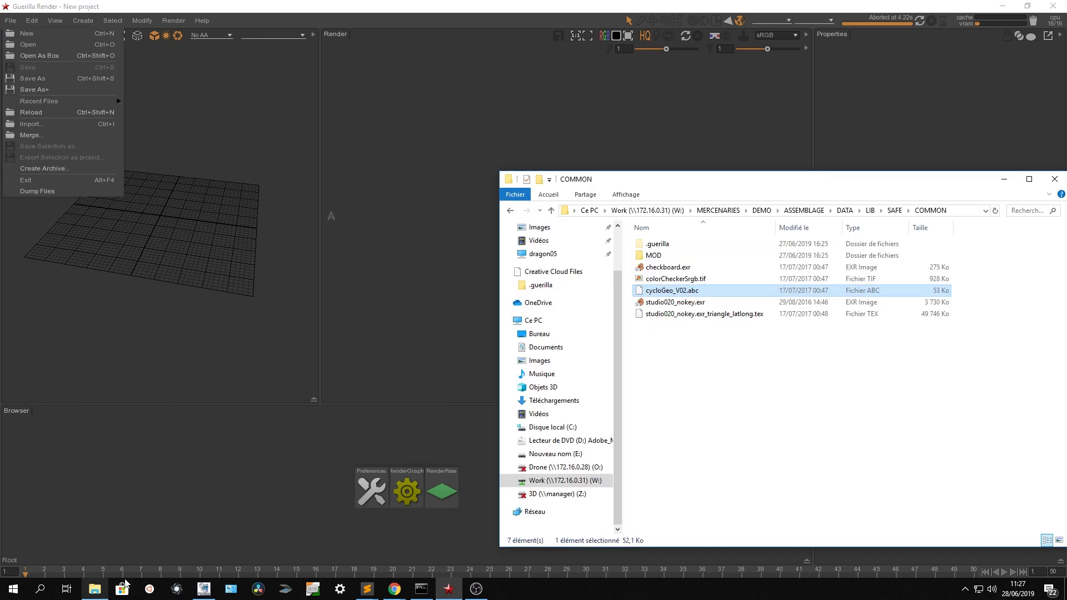
{"action": "left_click_drag", "start_coordinate": [689, 294], "coordinate": [279, 241]}
{"action": "left_click", "coordinate": [589, 334]}
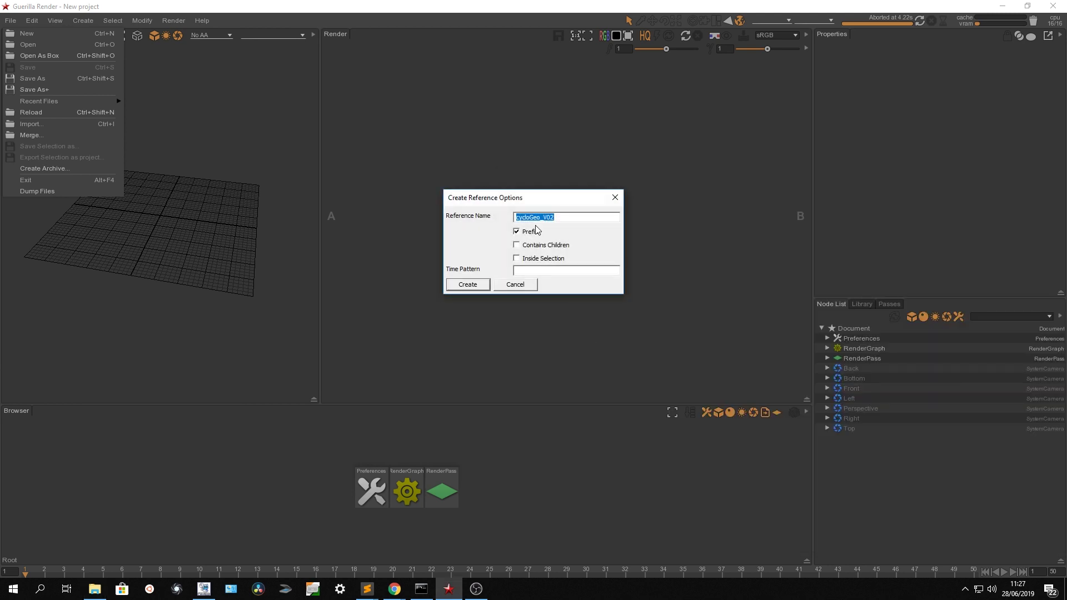
{"action": "left_click", "coordinate": [472, 285]}
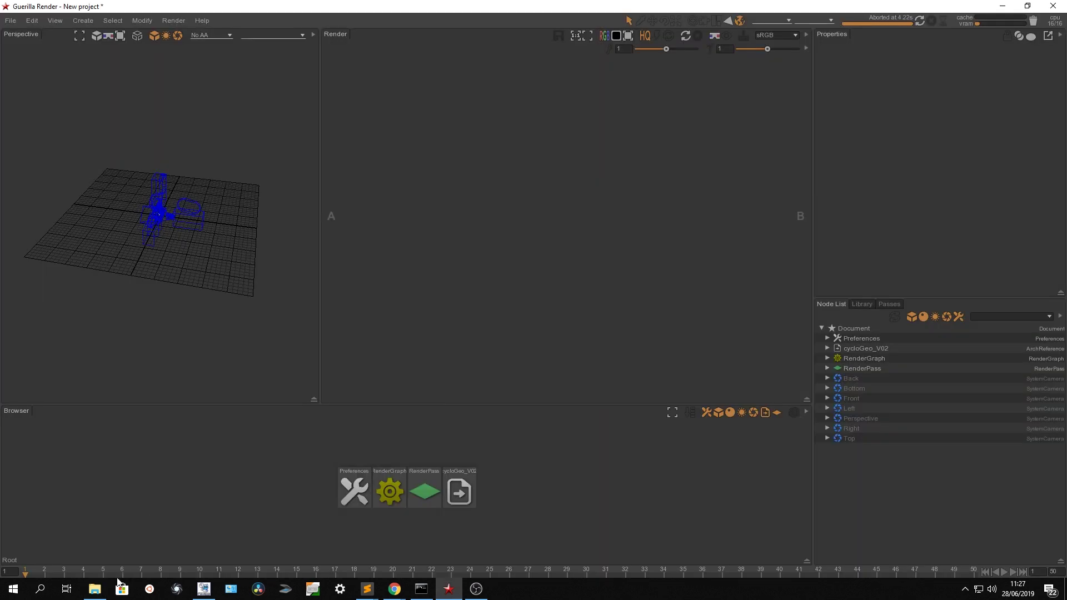
Select the cyclorama geometry and frame it in the perspective view to examine its shape.
{"action": "left_click_drag", "start_coordinate": [80, 168], "coordinate": [205, 264]}
{"action": "key", "text": "f"}
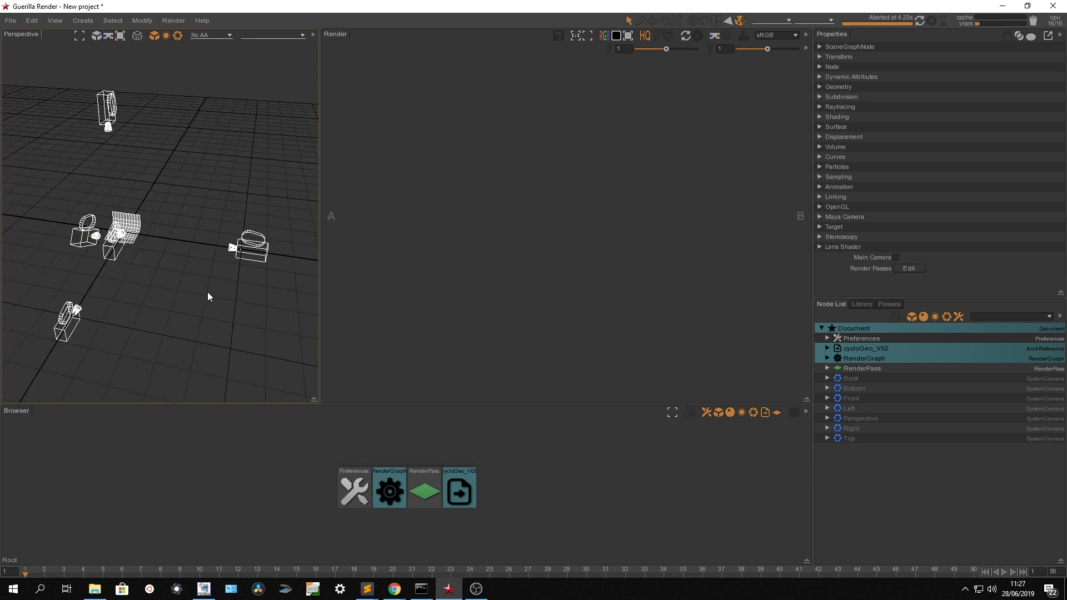
{"action": "left_click", "coordinate": [125, 268]}
{"action": "scroll", "coordinate": [55, 298], "scroll_direction": "up", "scroll_amount": 5}
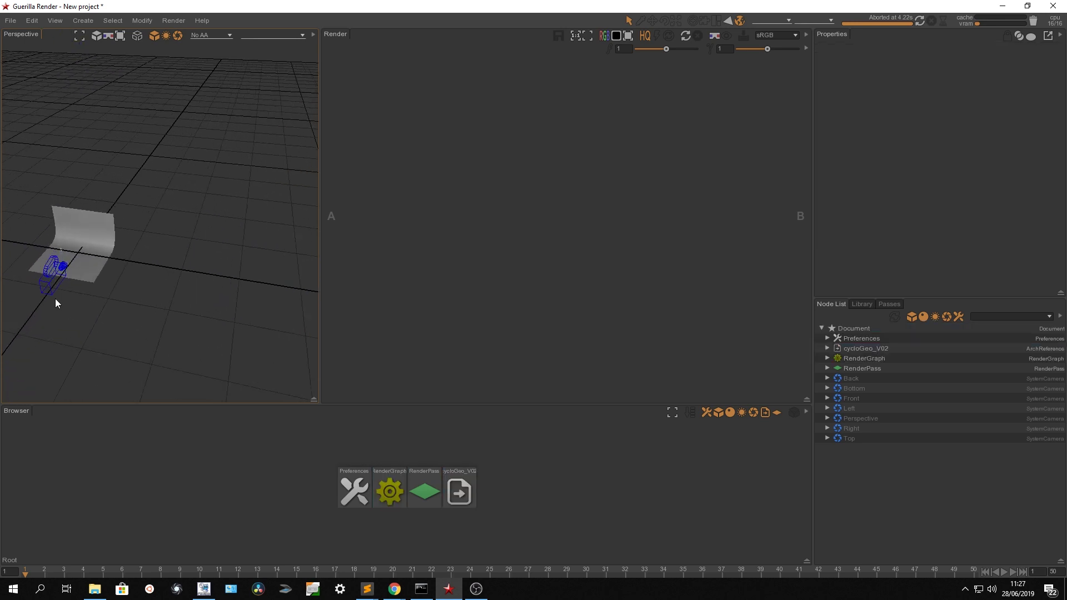
{"action": "left_click", "coordinate": [53, 271]}
{"action": "key", "text": "f"}
{"action": "left_click_drag", "start_coordinate": [39, 274], "coordinate": [136, 356], "text": "alt"}
Create a reference named CH_FRODON from the character file in the SAFE library, with Prefix disabled and Contains Children enabled.
{"action": "left_click", "coordinate": [95, 589]}
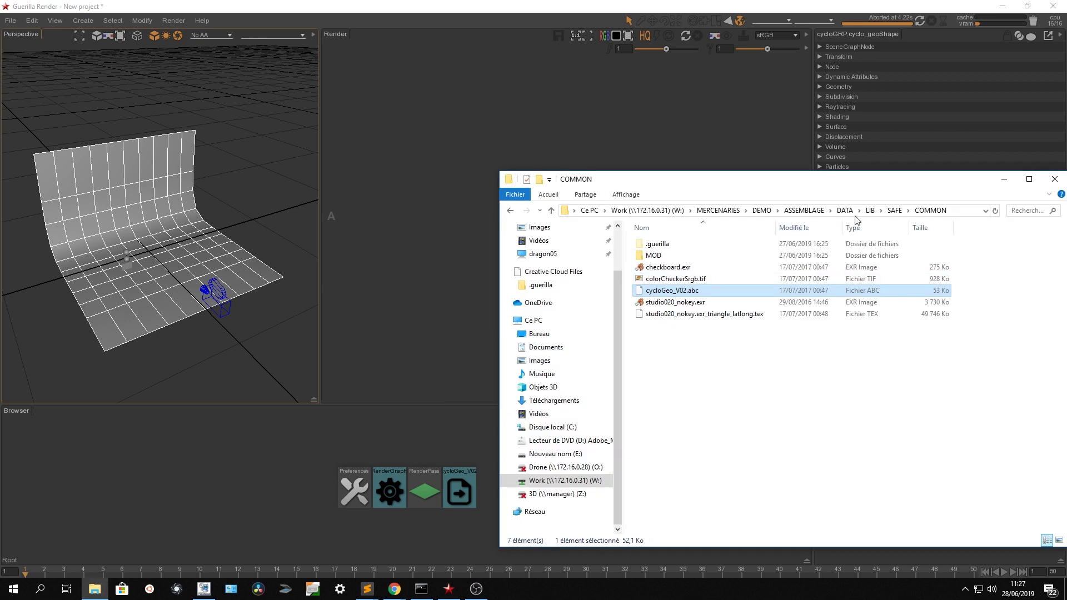
{"action": "left_click", "coordinate": [870, 210]}
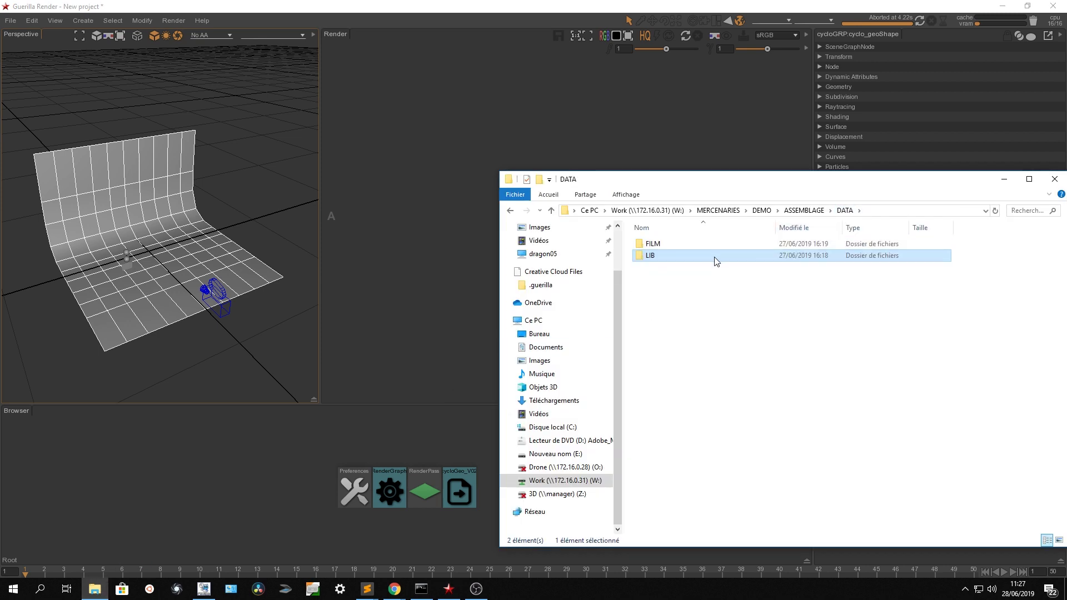
{"action": "double_click", "coordinate": [705, 243]}
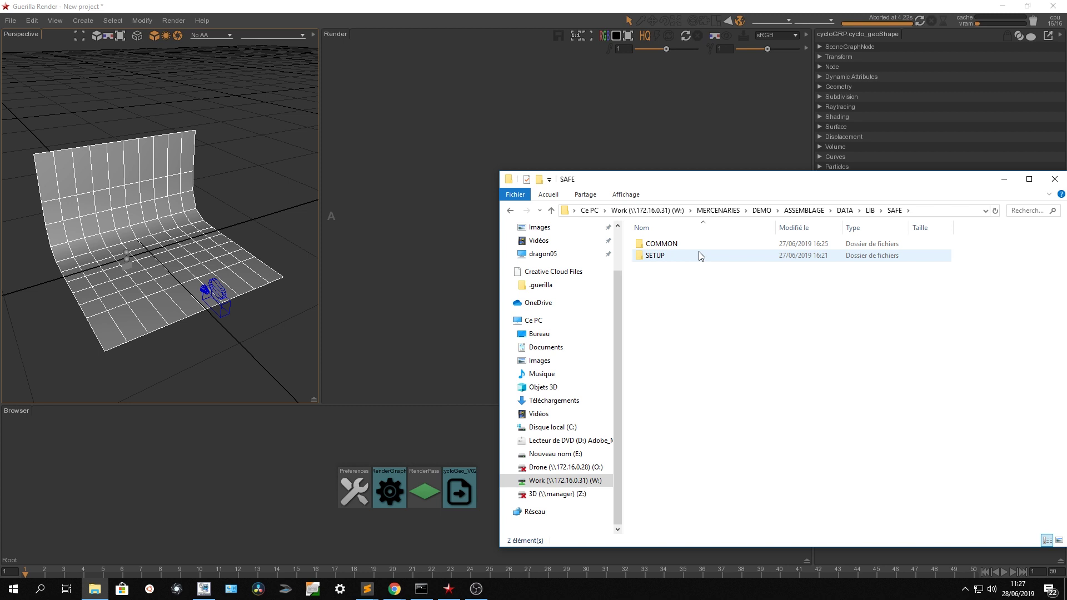
{"action": "double_click", "coordinate": [698, 254]}
{"action": "double_click", "coordinate": [698, 248]}
{"action": "double_click", "coordinate": [697, 247]}
{"action": "double_click", "coordinate": [698, 255]}
{"action": "left_click_drag", "start_coordinate": [682, 245], "coordinate": [238, 212]}
{"action": "left_click", "coordinate": [524, 233]}
{"action": "left_click", "coordinate": [527, 244]}
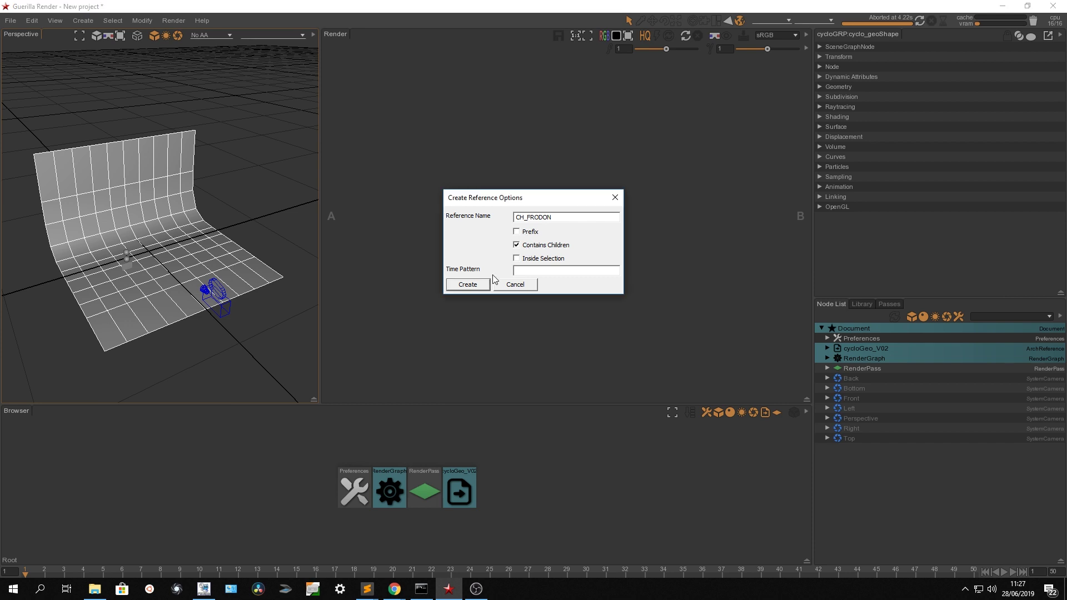
{"action": "left_click", "coordinate": [479, 285]}
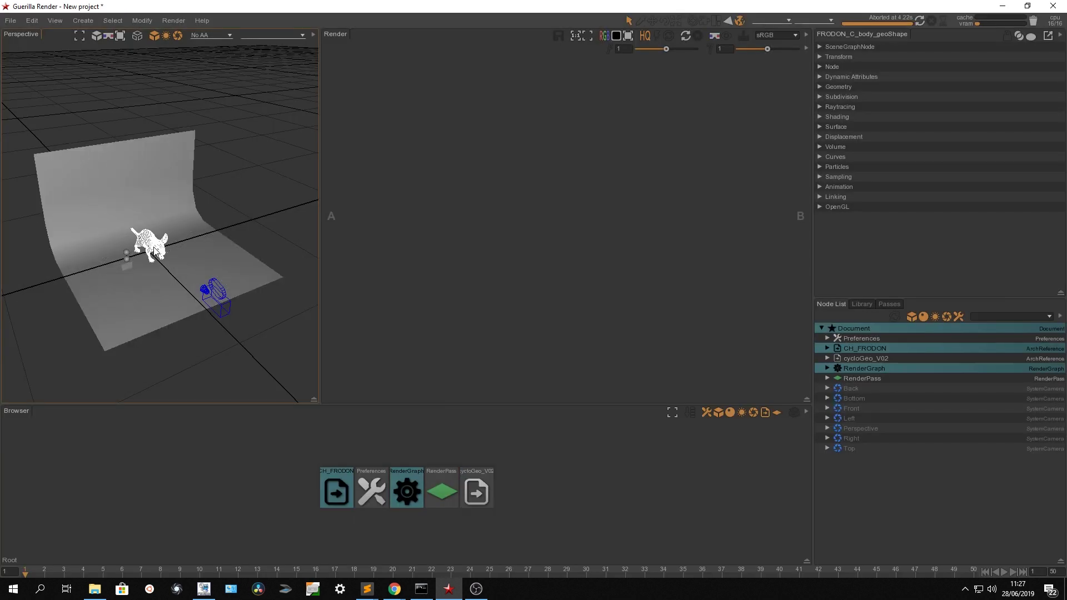
Frame the CH_FRODON character against the cyclorama and open the contents of the RenderGraph.
{"action": "key", "text": "f"}
{"action": "scroll", "coordinate": [154, 252], "scroll_direction": "down", "scroll_amount": 6}
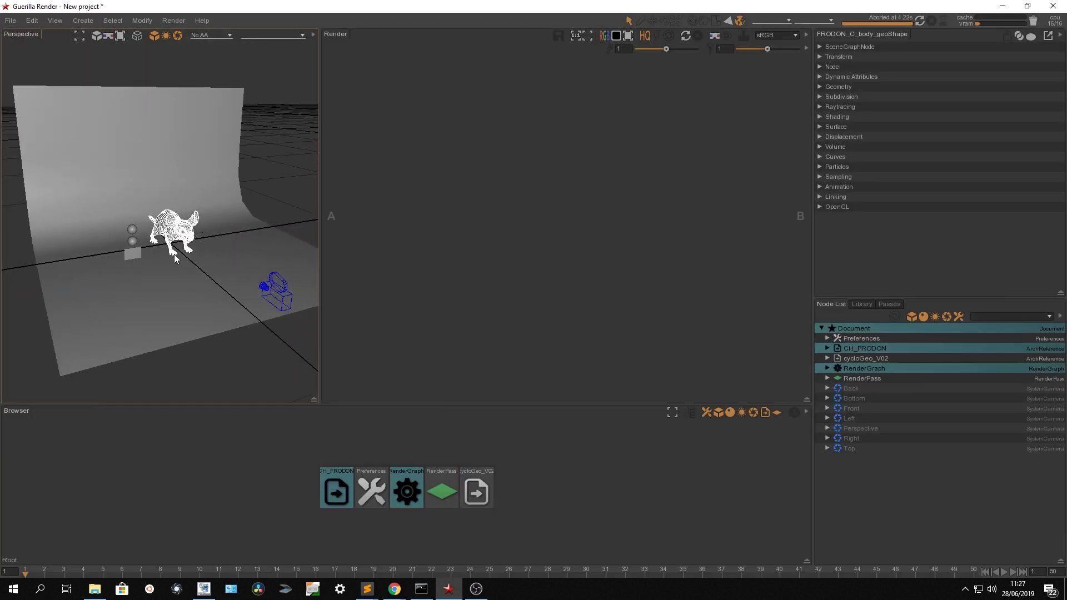
{"action": "double_click", "coordinate": [406, 492]}
{"action": "left_click_drag", "start_coordinate": [215, 441], "coordinate": [349, 512]}
{"action": "left_click", "coordinate": [248, 535]}
{"action": "key", "text": "Tab"}
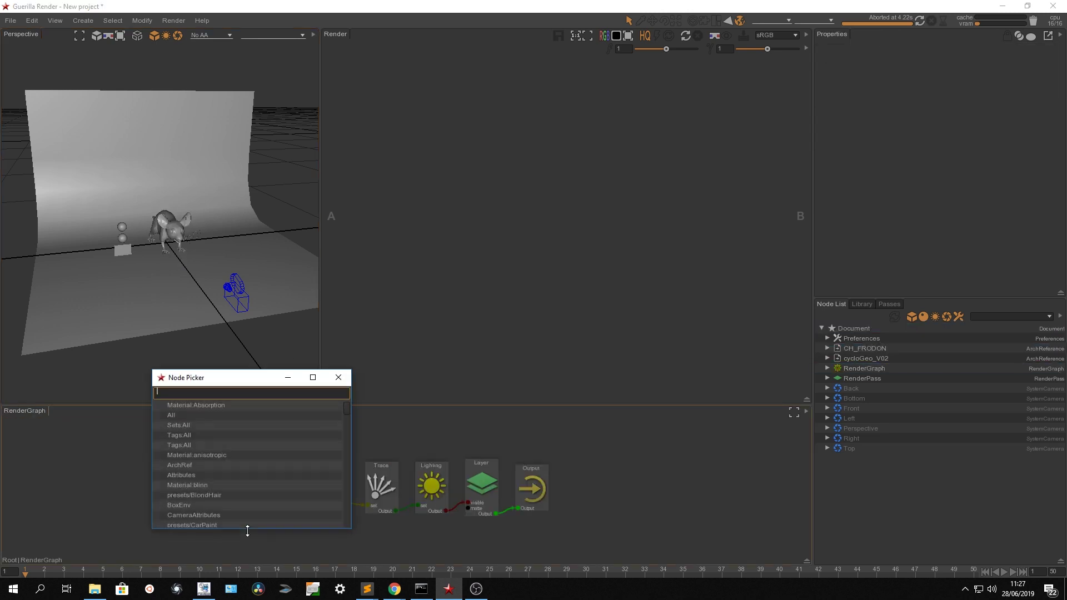
{"action": "left_click", "coordinate": [339, 377]}
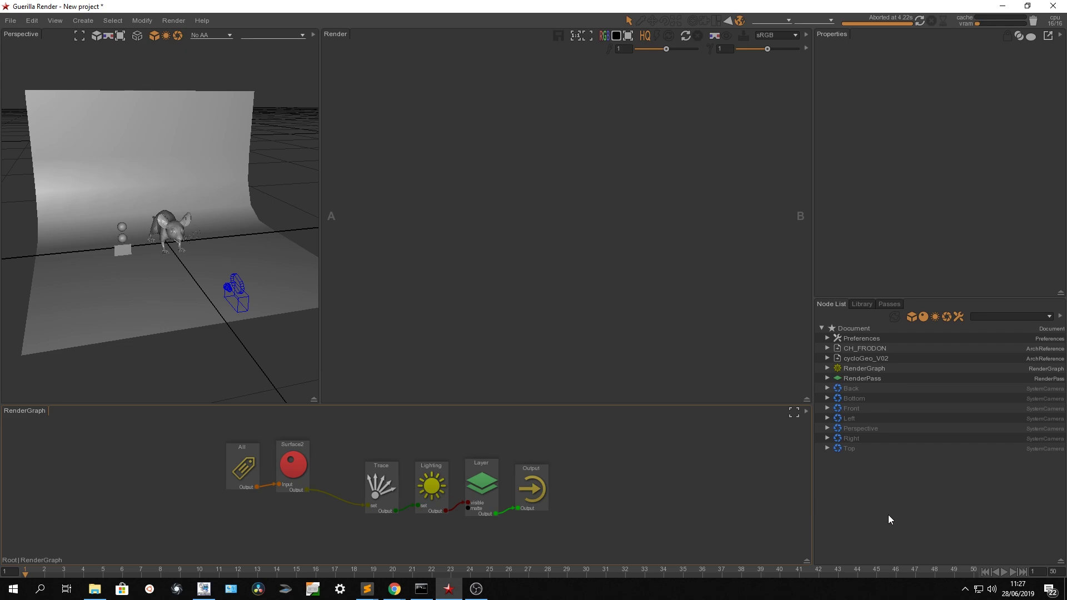
Add a SkyLight to the document and run a brief test render, stopping it before completion.
{"action": "key", "text": "Tab"}
{"action": "type", "text": "sky"}
{"action": "key", "text": "Return"}
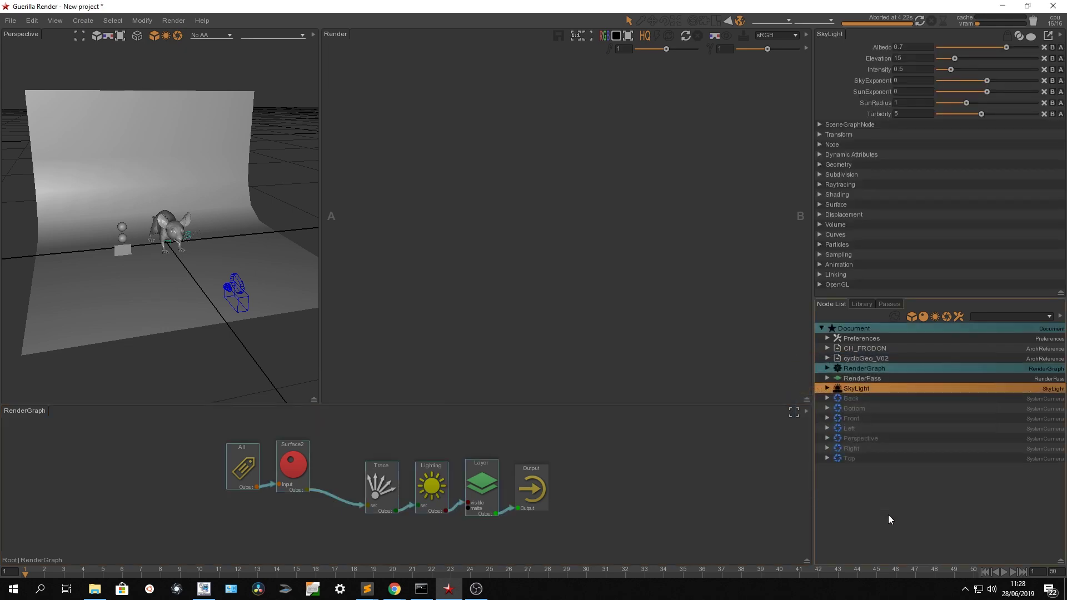
{"action": "left_click", "coordinate": [920, 21]}
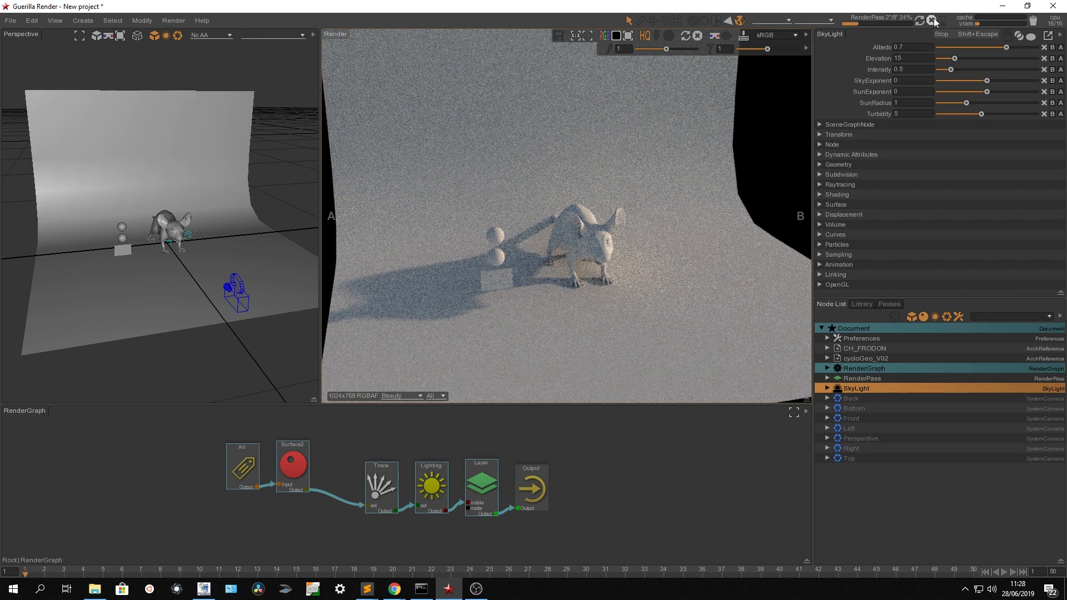
{"action": "left_click", "coordinate": [933, 21]}
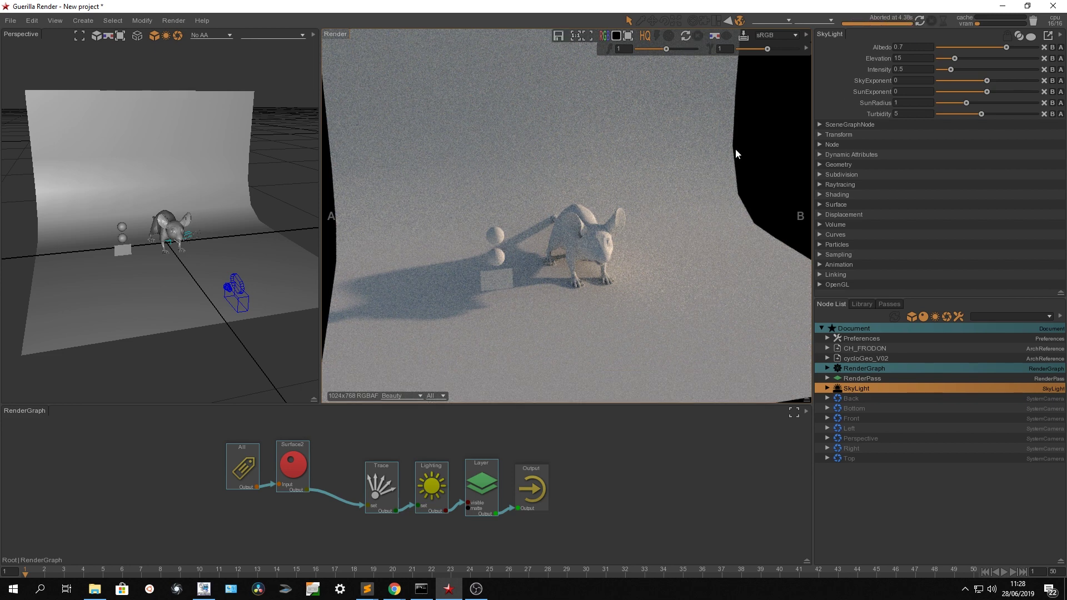
Save the project as FRODON in the W: drive folder MERCENARIES\DEMO\ASSEMBLAGE\DATA\LIB\SAFE\SETUP\FRODON\SHADING\SCENE.
{"action": "left_click_drag", "start_coordinate": [228, 340], "coordinate": [171, 296], "text": "alt"}
{"action": "left_click", "coordinate": [10, 20]}
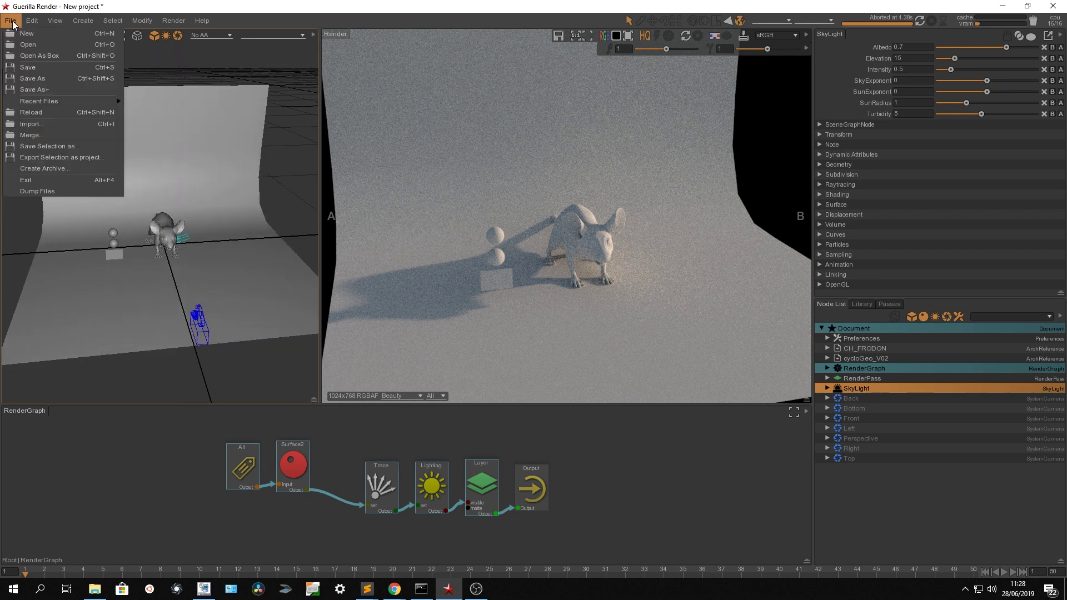
{"action": "left_click", "coordinate": [39, 78]}
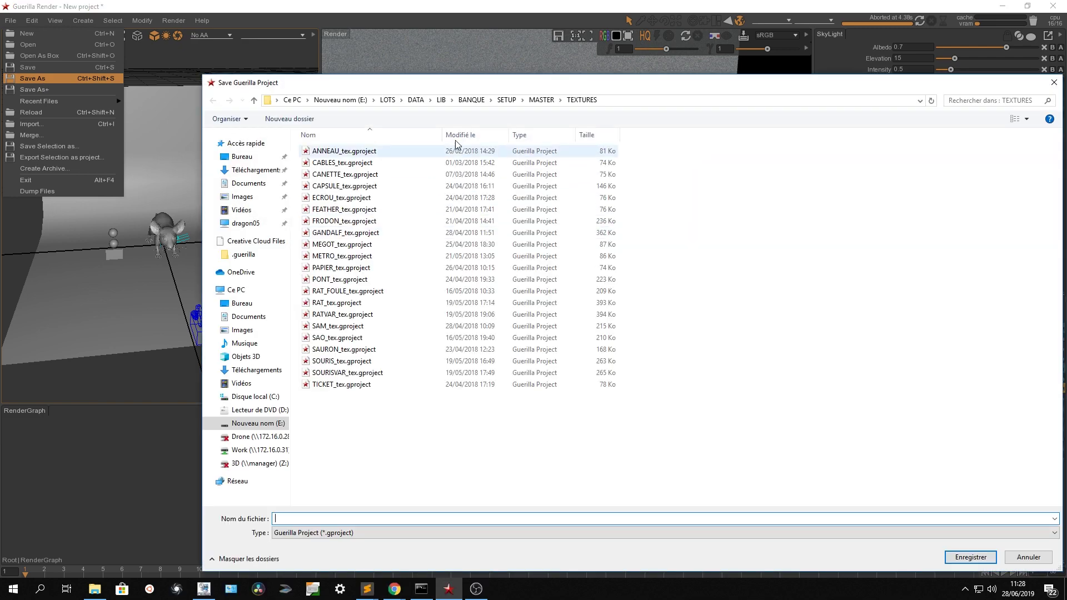
{"action": "left_click", "coordinate": [270, 450]}
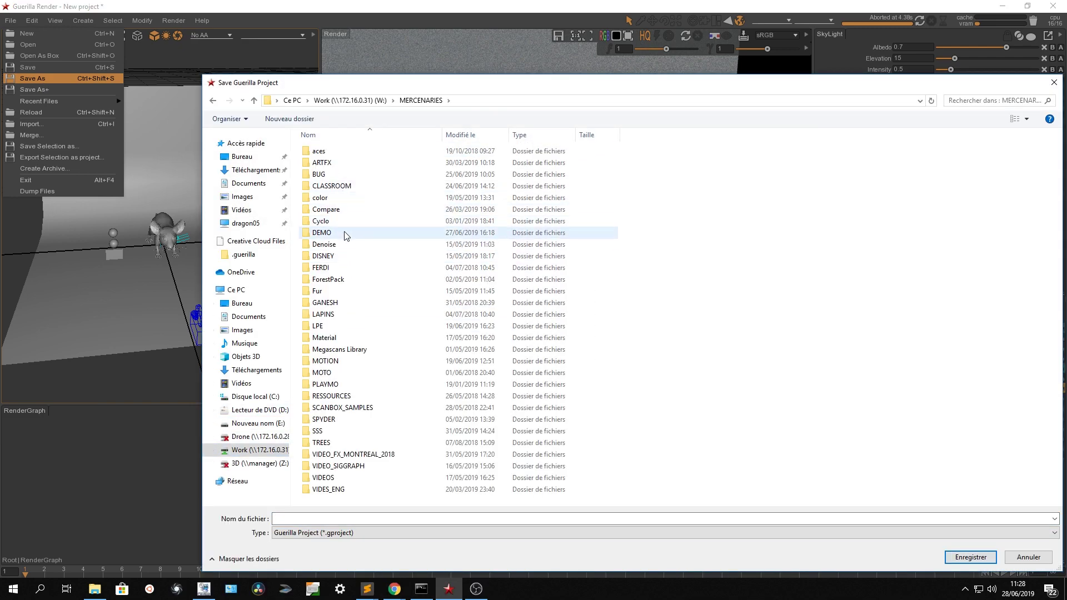
{"action": "double_click", "coordinate": [345, 233]}
{"action": "left_click", "coordinate": [350, 153]}
{"action": "double_click", "coordinate": [350, 153]}
{"action": "double_click", "coordinate": [354, 151]}
{"action": "double_click", "coordinate": [355, 163]}
{"action": "double_click", "coordinate": [359, 155]}
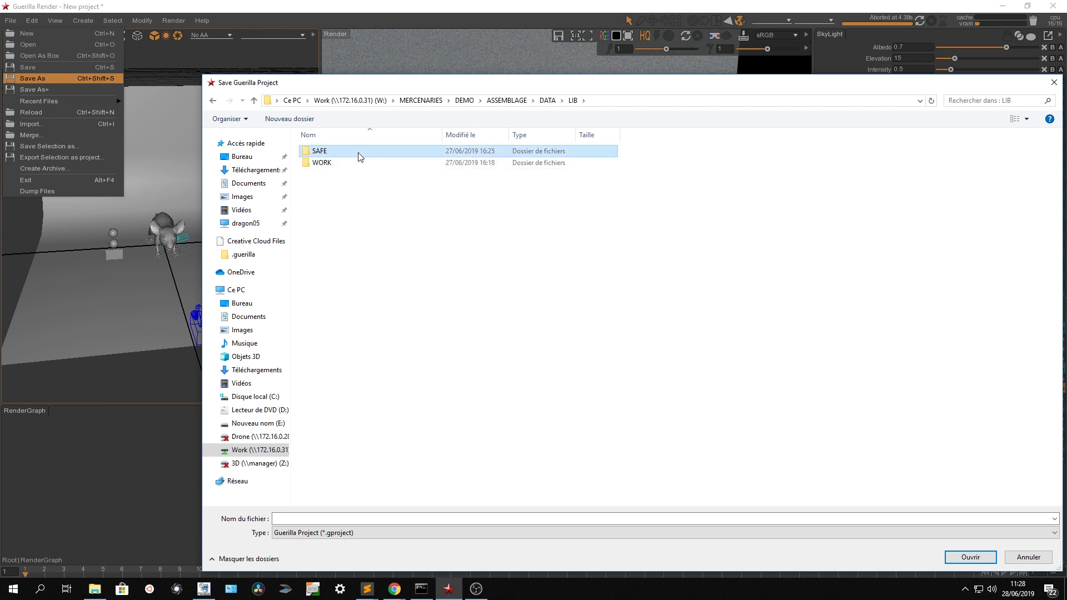
{"action": "double_click", "coordinate": [364, 162]}
{"action": "double_click", "coordinate": [361, 152]}
{"action": "double_click", "coordinate": [369, 174]}
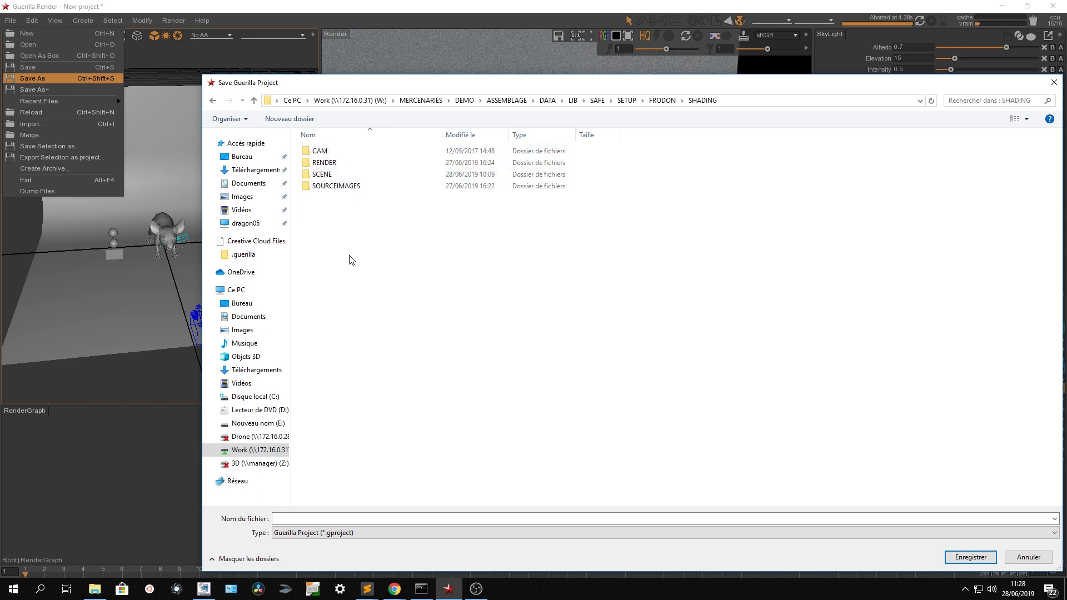
{"action": "double_click", "coordinate": [354, 174]}
{"action": "left_click", "coordinate": [359, 520]}
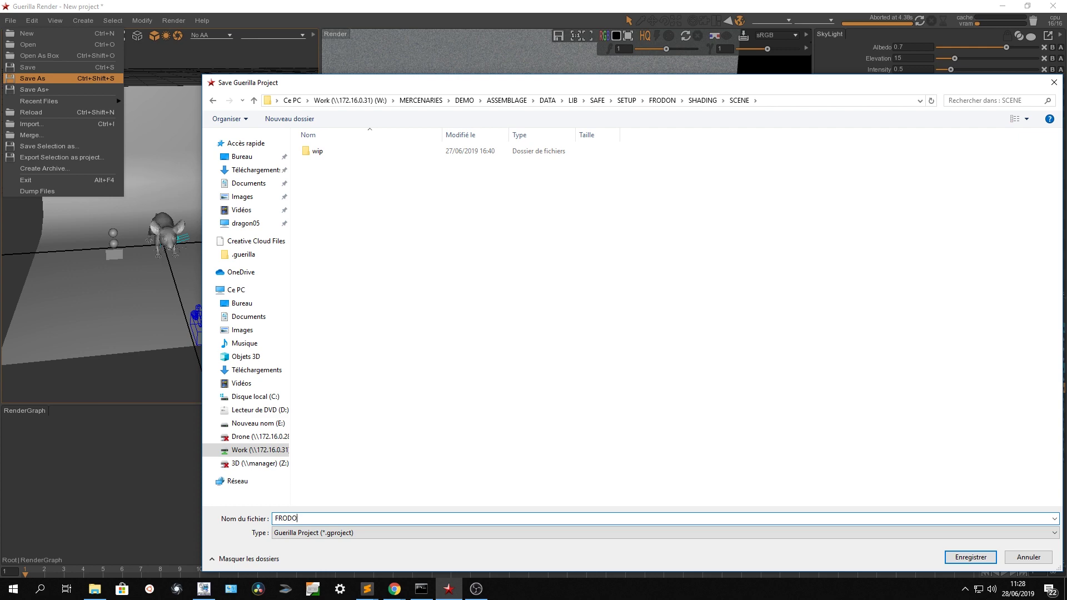
{"action": "type", "text": "FRODON"}
{"action": "key", "text": "Return"}
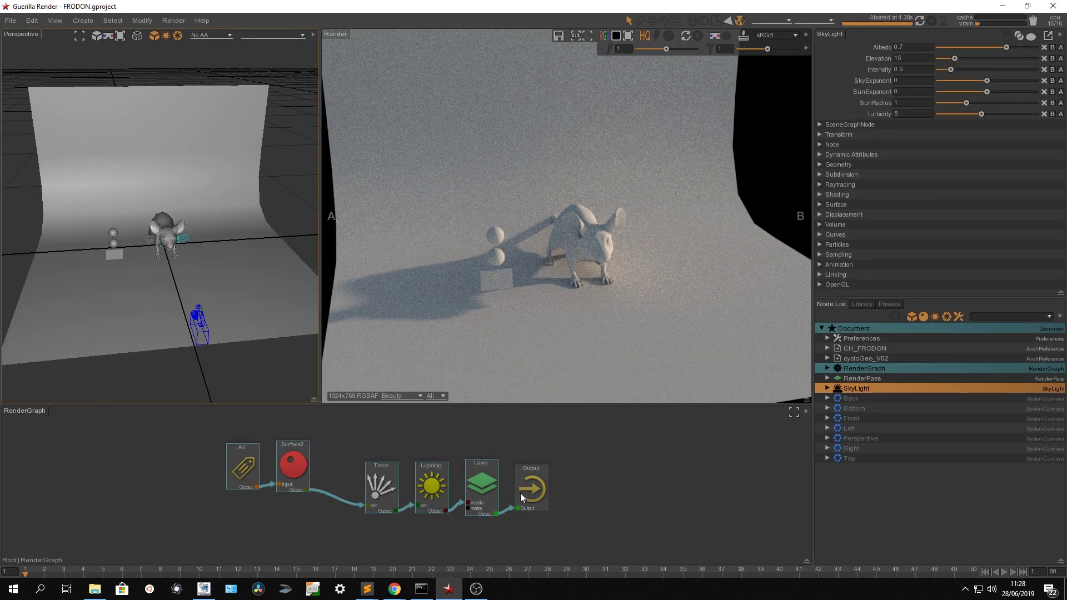
Space out the RenderGraph by moving the All and Surface2 nodes away from the Trace, Lighting, Layer and Output chain.
{"action": "left_click_drag", "start_coordinate": [152, 441], "coordinate": [202, 483]}
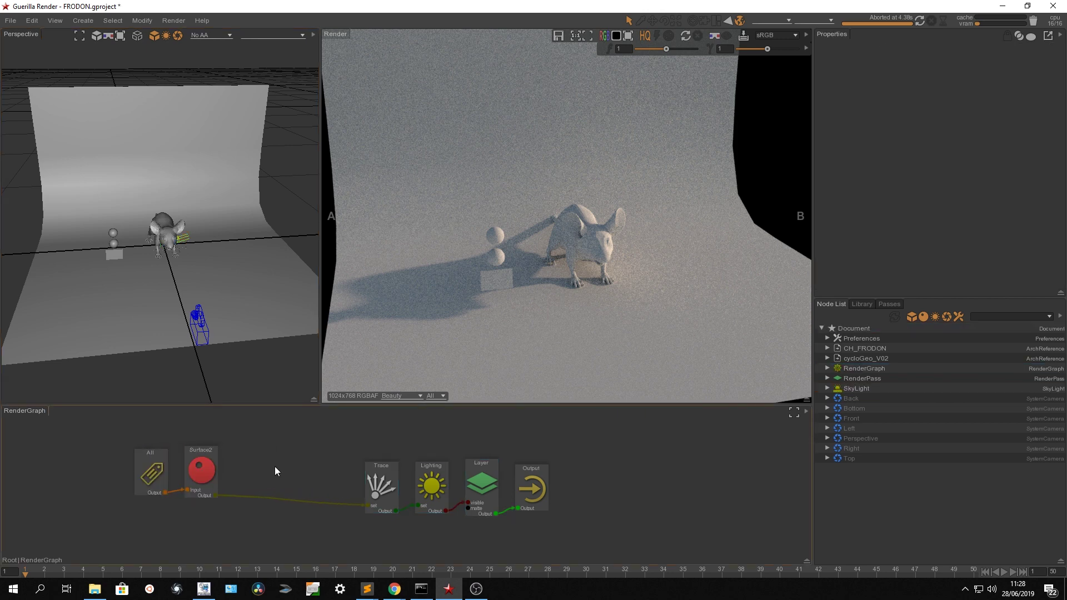
{"action": "left_click", "coordinate": [600, 209]}
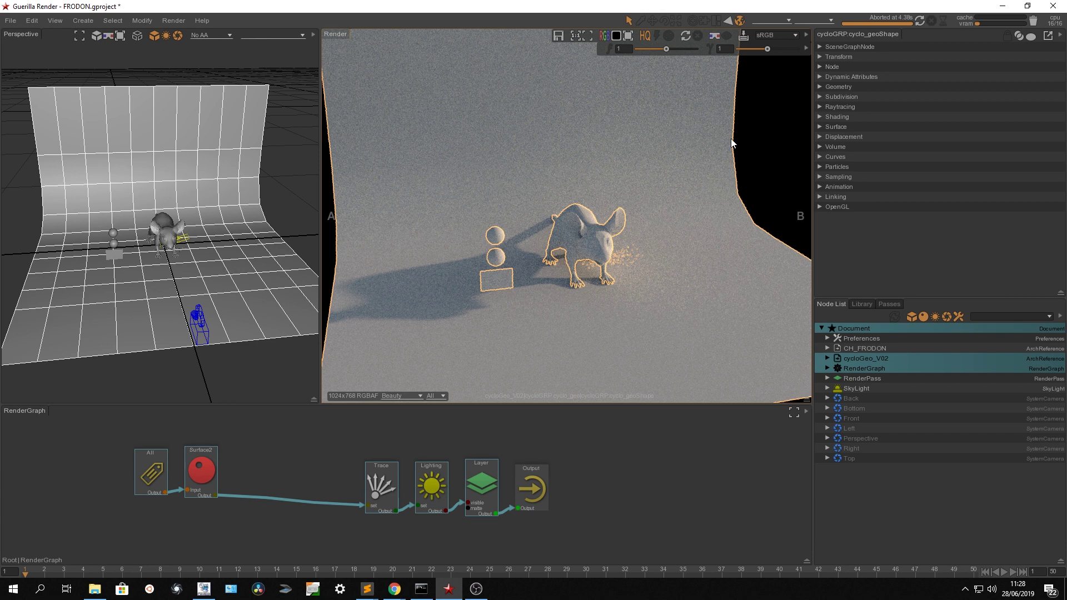
{"action": "left_click", "coordinate": [763, 144]}
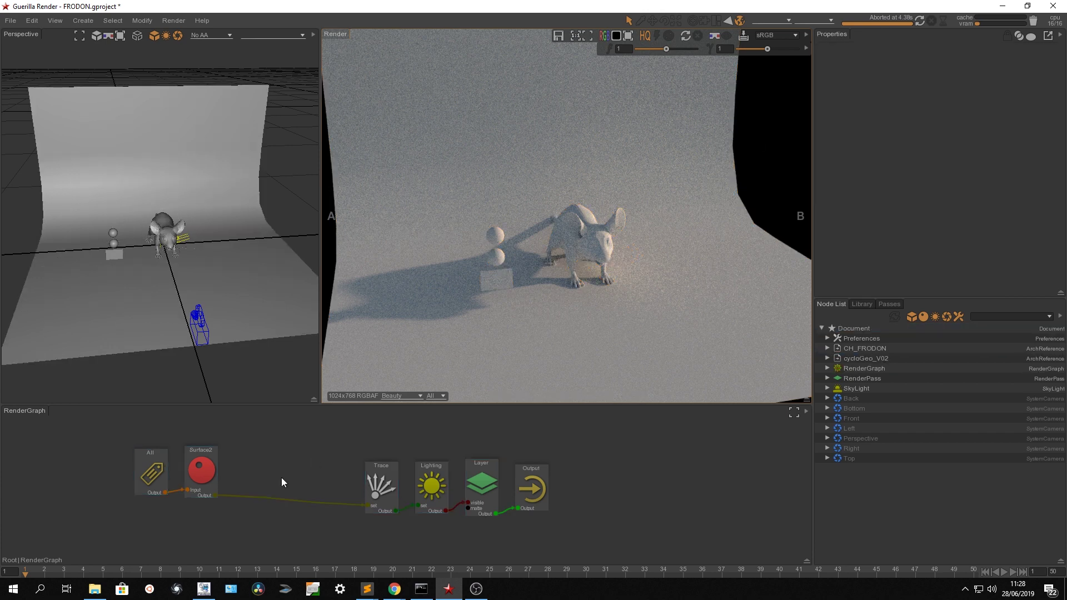
{"action": "left_click_drag", "start_coordinate": [605, 471], "coordinate": [362, 509]}
{"action": "left_click_drag", "start_coordinate": [389, 488], "coordinate": [398, 479]}
{"action": "left_click", "coordinate": [301, 475]}
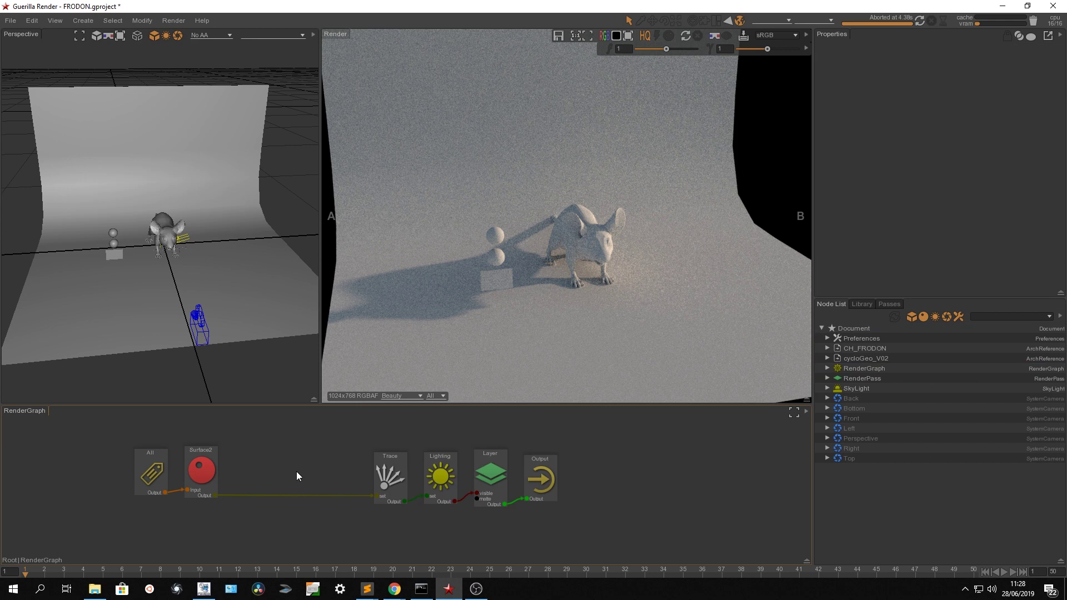
Add the cyclorama geometry as a path node below Surface2 and merge it with the Surface2 output feeding Trace.
{"action": "left_click", "coordinate": [403, 206]}
{"action": "left_click_drag", "start_coordinate": [216, 539], "coordinate": [167, 533]}
{"action": "mouse_move", "coordinate": [164, 549]}
{"action": "left_mouse_down"}
{"action": "mouse_move", "coordinate": [248, 539]}
{"action": "mouse_move", "coordinate": [281, 493]}
{"action": "left_mouse_up"}
{"action": "mouse_move", "coordinate": [80, 442]}
{"action": "left_mouse_down"}
{"action": "mouse_move", "coordinate": [166, 471]}
{"action": "mouse_move", "coordinate": [184, 455]}
{"action": "mouse_move", "coordinate": [152, 420]}
{"action": "left_mouse_up"}
{"action": "left_click_drag", "start_coordinate": [281, 491], "coordinate": [291, 475]}
{"action": "left_click_drag", "start_coordinate": [156, 528], "coordinate": [132, 528]}
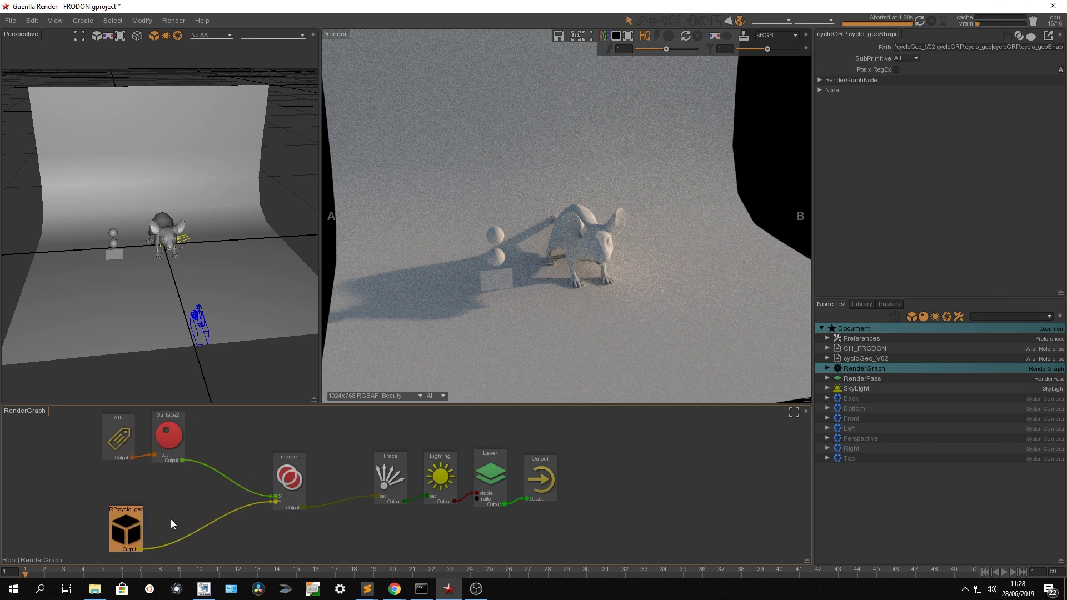
Insert a Surface node between the cyclorama path node and the merge node.
{"action": "key", "text": "Tab"}
{"action": "type", "text": "surface"}
{"action": "key", "text": "Return"}
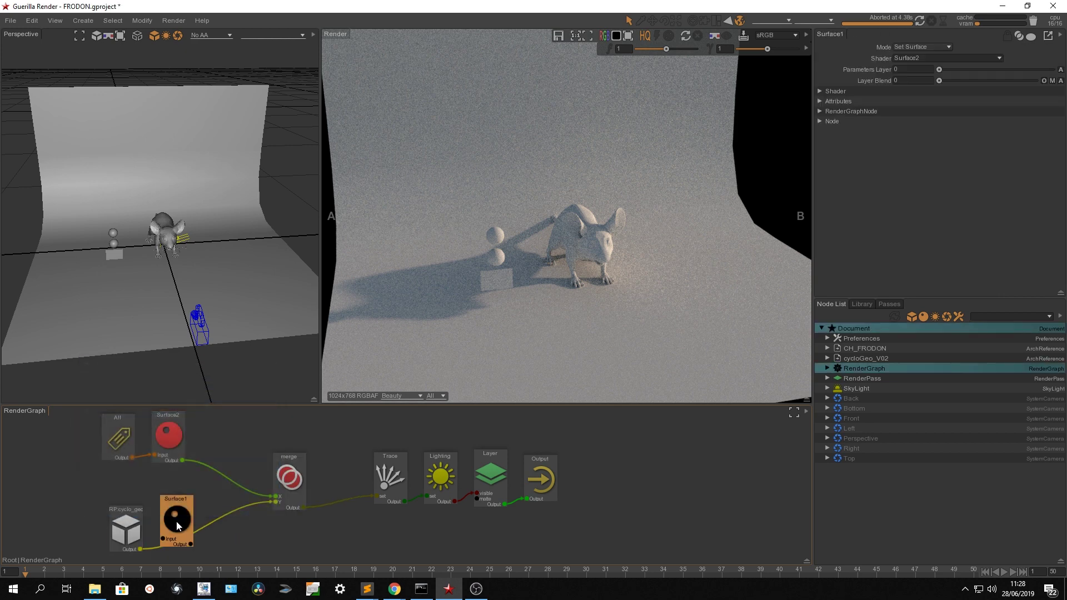
{"action": "left_click", "coordinate": [200, 533]}
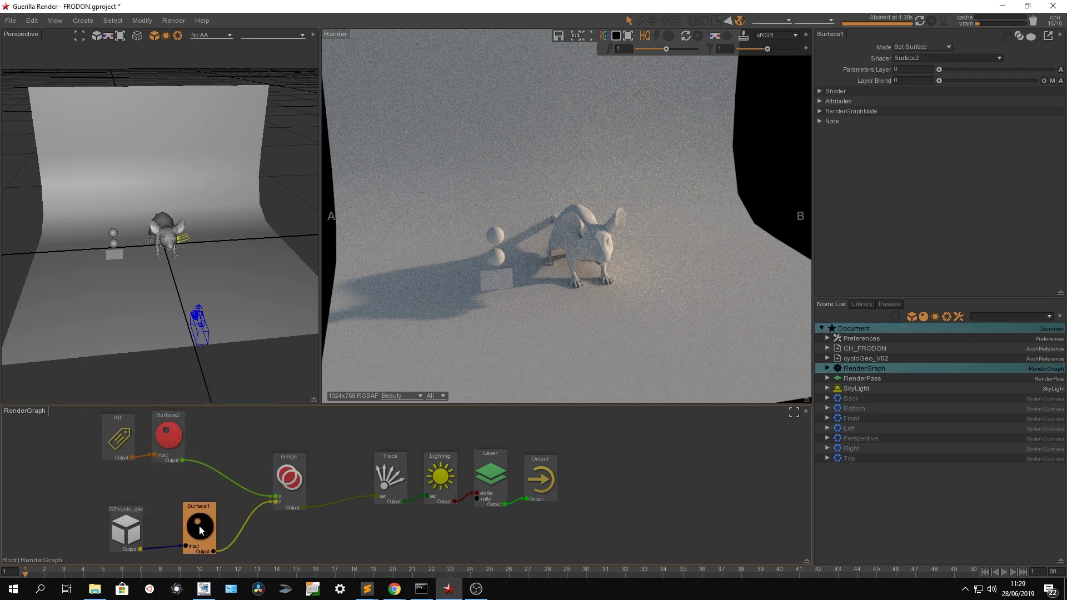
Switch to File Explorer, open the COMMON folder under LIB\SAFE, and place its window clear of the shader properties.
{"action": "left_click", "coordinate": [94, 590]}
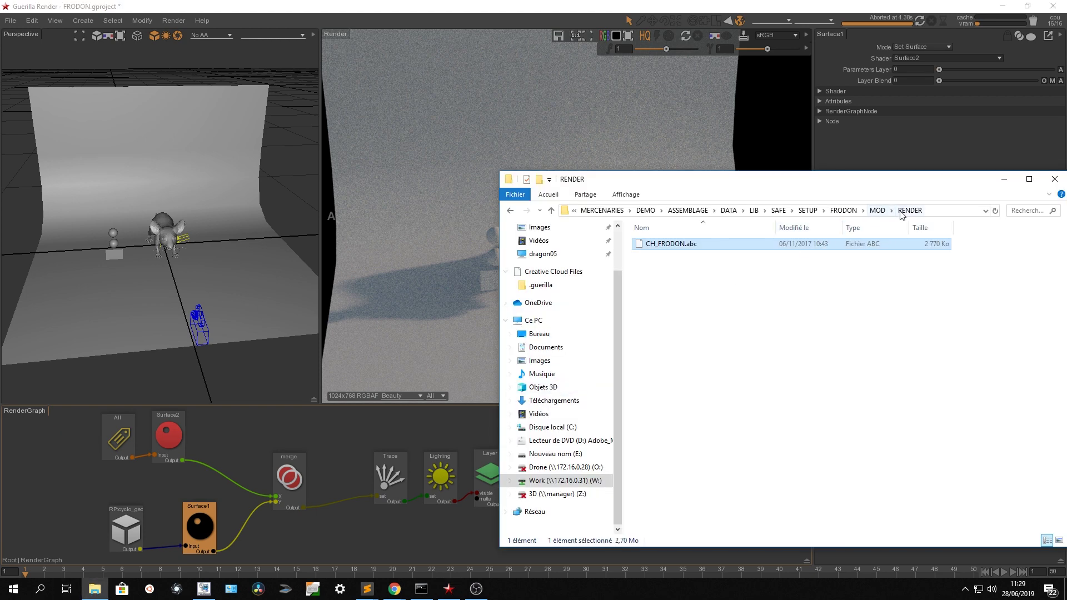
{"action": "left_click", "coordinate": [779, 210]}
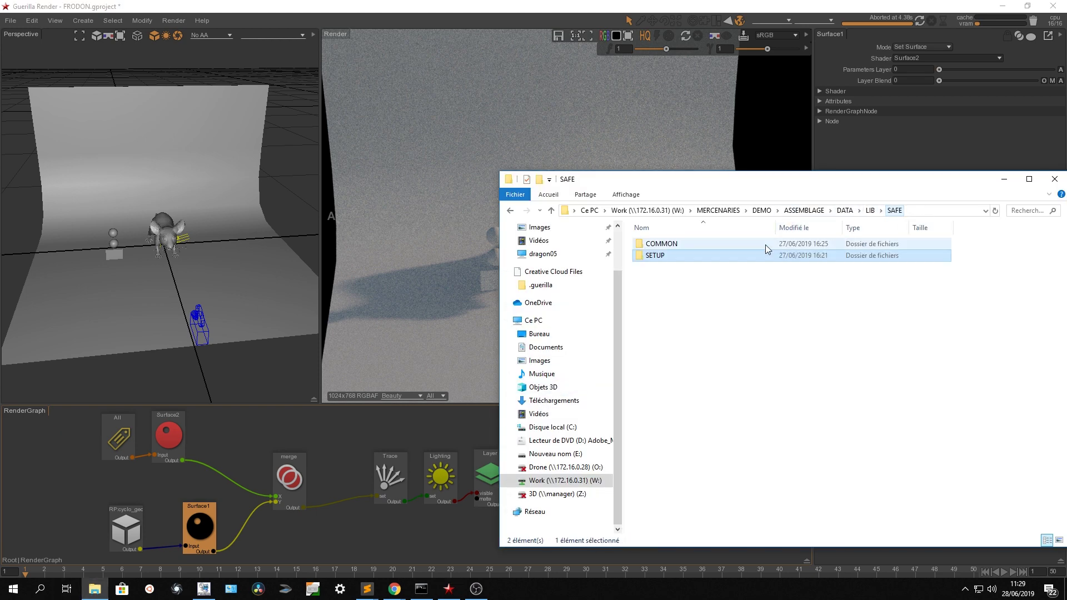
{"action": "double_click", "coordinate": [726, 245]}
{"action": "left_click", "coordinate": [699, 272]}
{"action": "left_click_drag", "start_coordinate": [793, 188], "coordinate": [612, 216]}
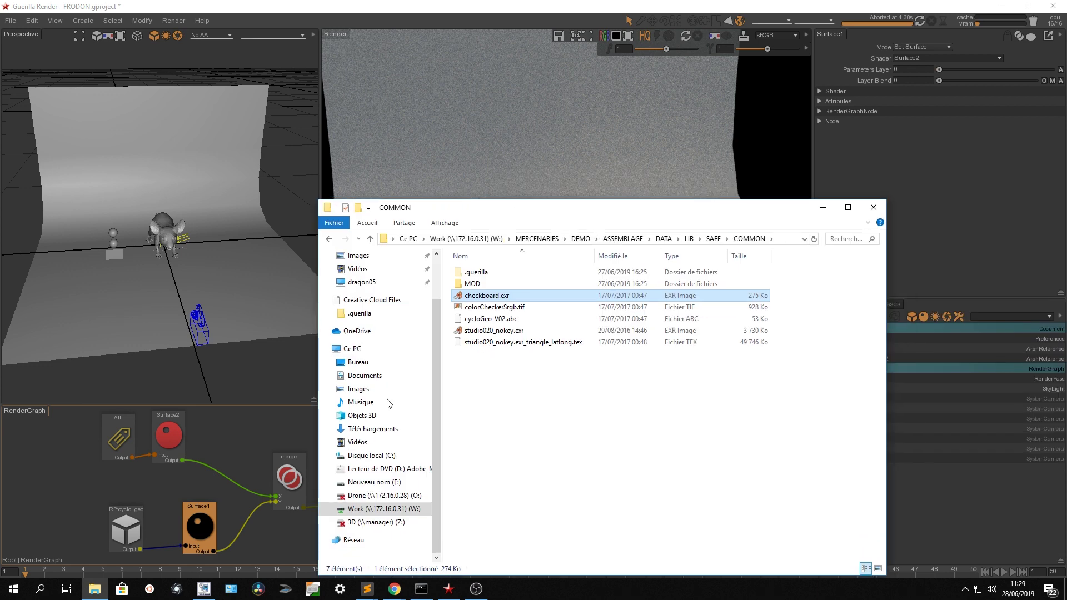
Assign checkboard.exr from the COMMON folder to the Diffuse Color of the cyclorama's Surface1 shader.
{"action": "left_click", "coordinate": [836, 91]}
{"action": "left_click", "coordinate": [846, 265]}
{"action": "key", "text": "alt+Tab"}
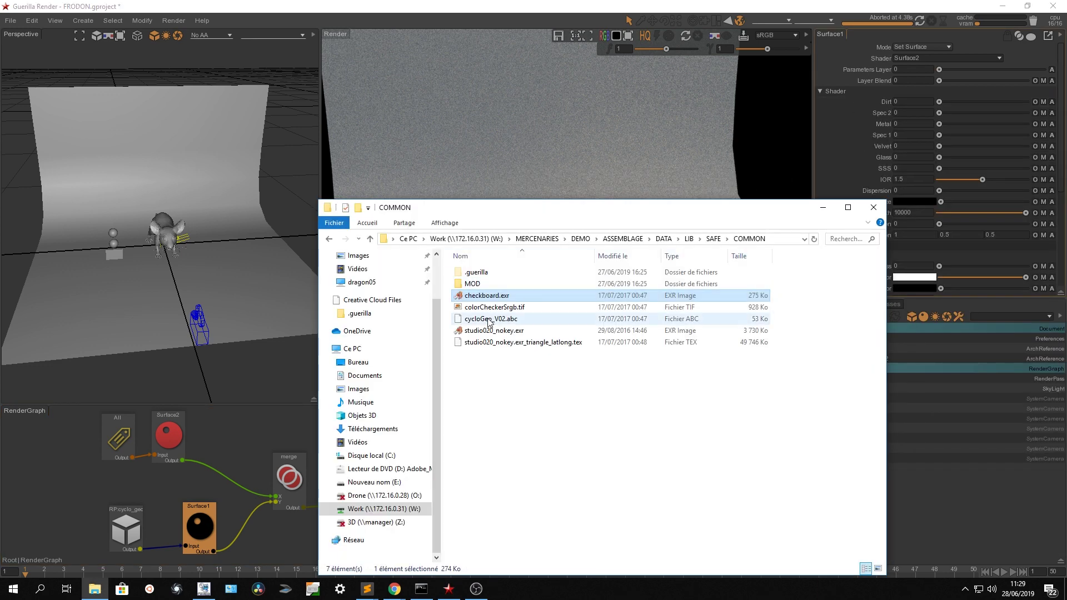
{"action": "left_click_drag", "start_coordinate": [686, 296], "coordinate": [920, 277]}
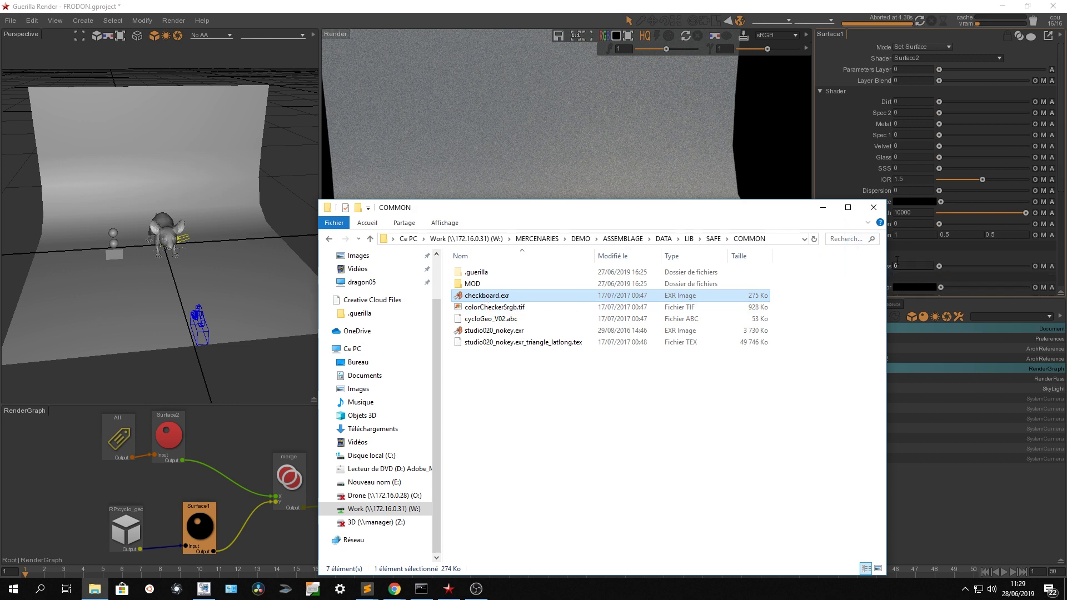
Set the checkerboard texture's gamma to Linear and run a brief test render, stopping it early.
{"action": "left_click", "coordinate": [871, 167]}
{"action": "scroll", "coordinate": [870, 168], "scroll_direction": "down", "scroll_amount": 5}
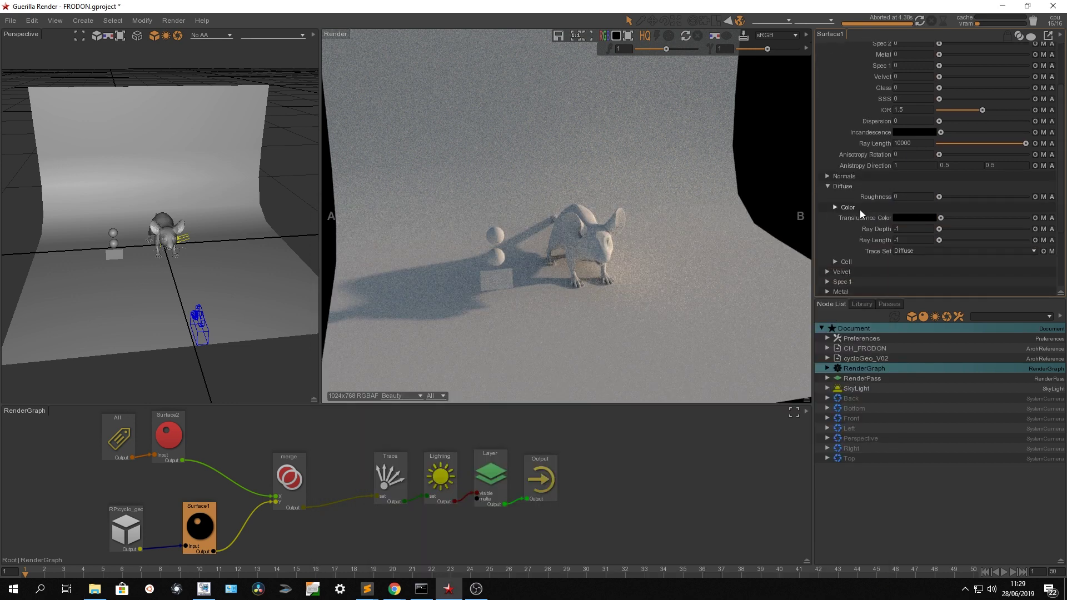
{"action": "left_click", "coordinate": [922, 212]}
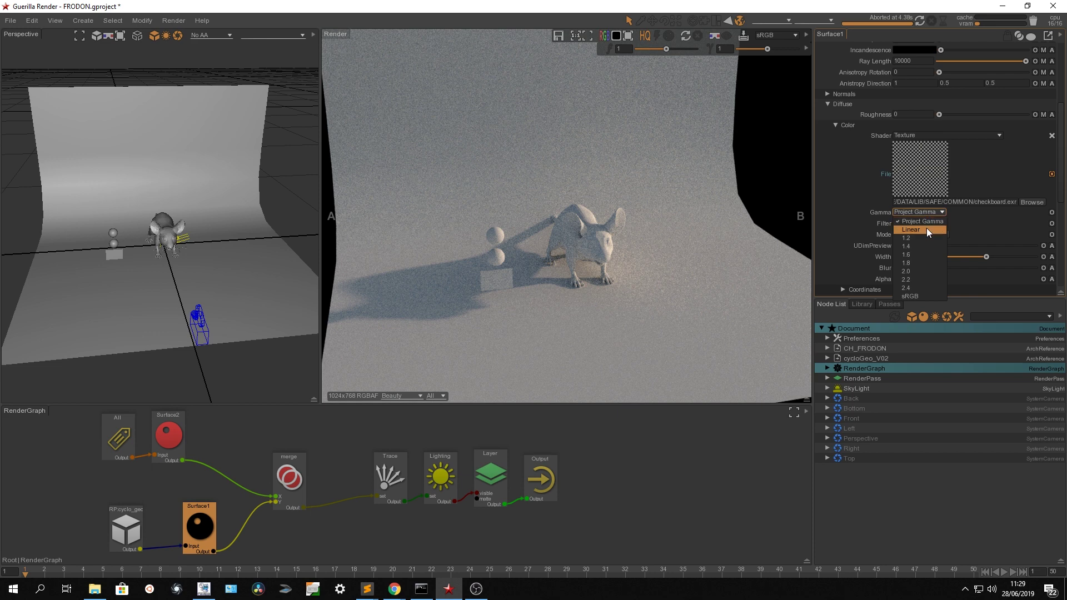
{"action": "left_click", "coordinate": [926, 228]}
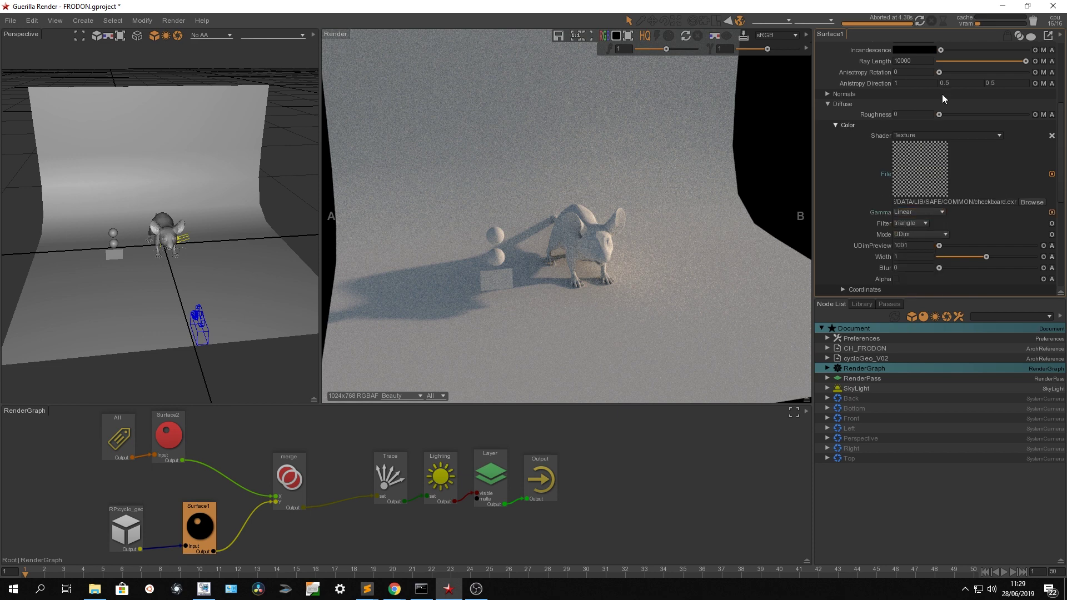
{"action": "left_click", "coordinate": [917, 20]}
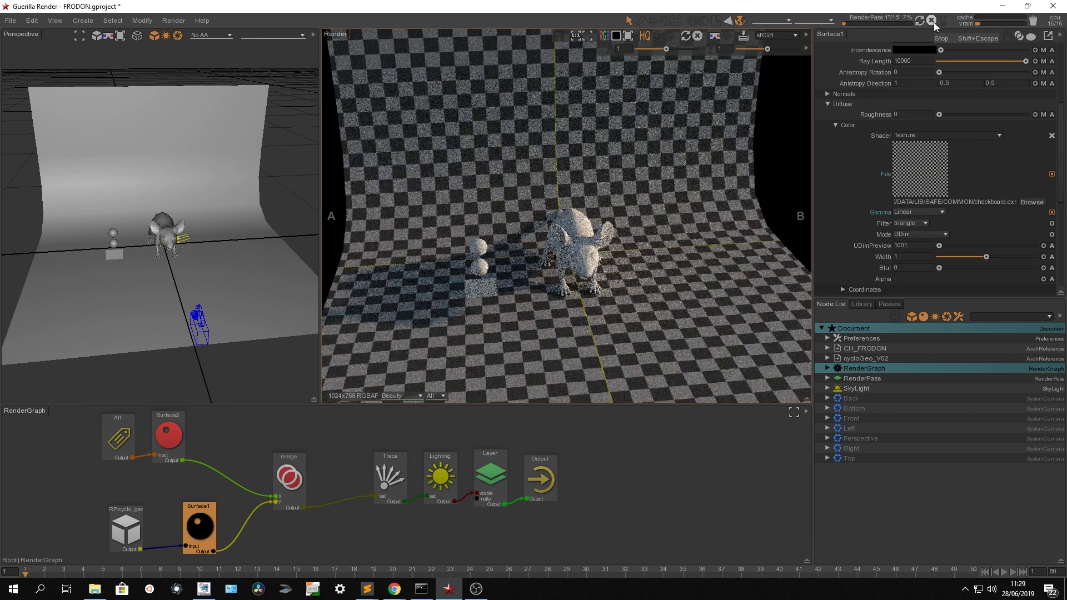
{"action": "left_click", "coordinate": [933, 22]}
Move the Trace-to-Output chain away from the merge node and merge the colour chart plane's path node into the graph.
{"action": "mouse_move", "coordinate": [623, 461]}
{"action": "left_mouse_down"}
{"action": "mouse_move", "coordinate": [562, 488]}
{"action": "mouse_move", "coordinate": [388, 496]}
{"action": "mouse_move", "coordinate": [430, 516]}
{"action": "left_mouse_up"}
{"action": "middle_click_drag", "start_coordinate": [430, 516], "coordinate": [383, 463]}
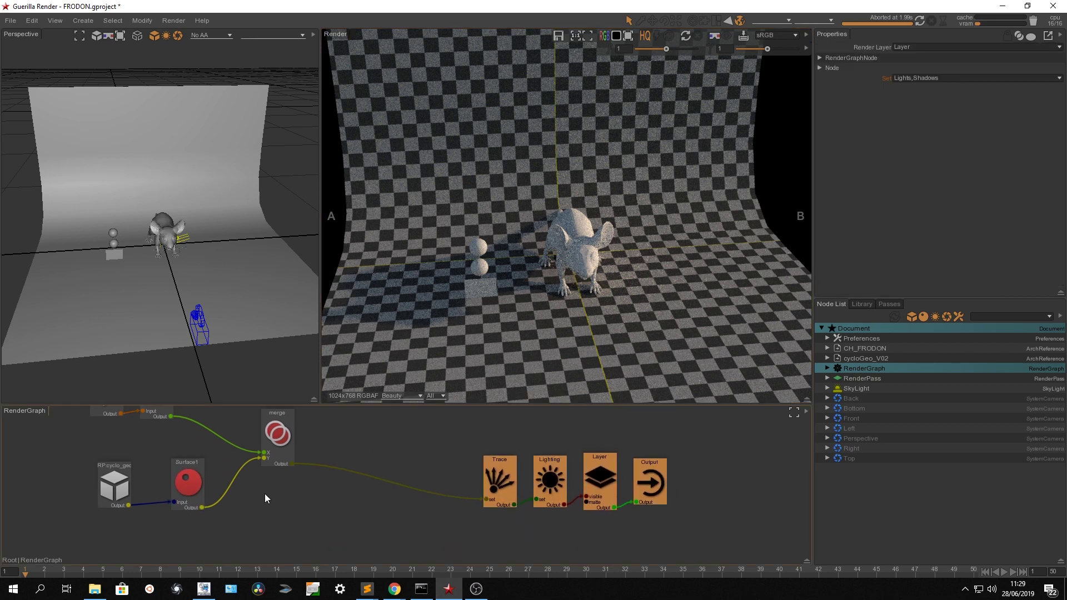
{"action": "left_click", "coordinate": [95, 589]}
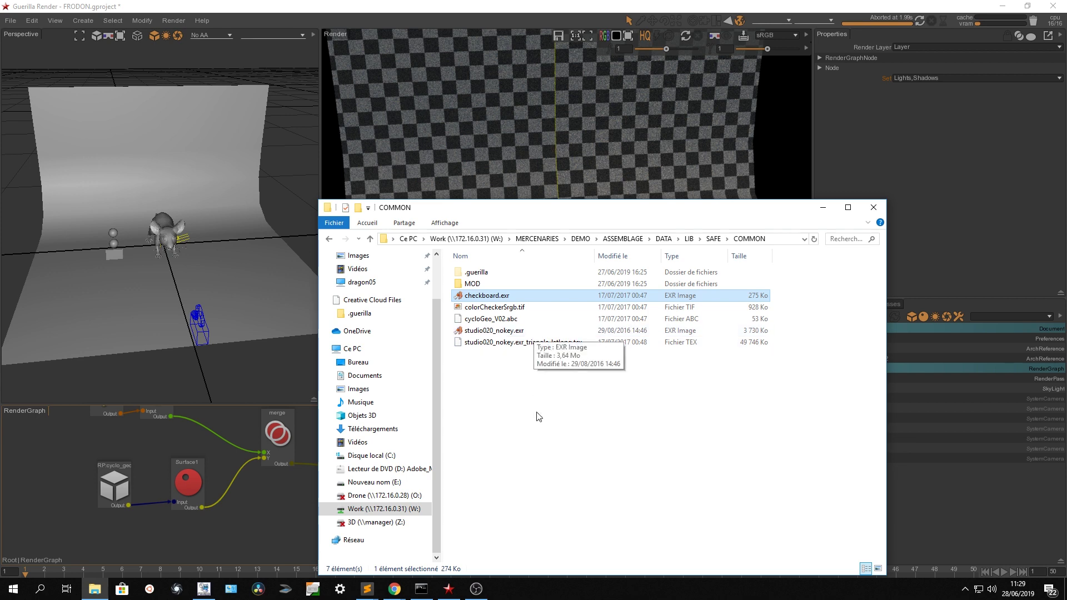
{"action": "left_click", "coordinate": [268, 548]}
{"action": "mouse_move", "coordinate": [478, 288]}
{"action": "left_mouse_down"}
{"action": "mouse_move", "coordinate": [250, 503]}
{"action": "mouse_move", "coordinate": [401, 492]}
{"action": "left_mouse_up"}
{"action": "left_click", "coordinate": [248, 522]}
Insert a Surface node between the PlaneShape1 path node and merge2.
{"action": "key", "text": "Tab"}
{"action": "type", "text": "surface"}
{"action": "key", "text": "Return"}
{"action": "left_click_drag", "start_coordinate": [281, 512], "coordinate": [305, 533]}
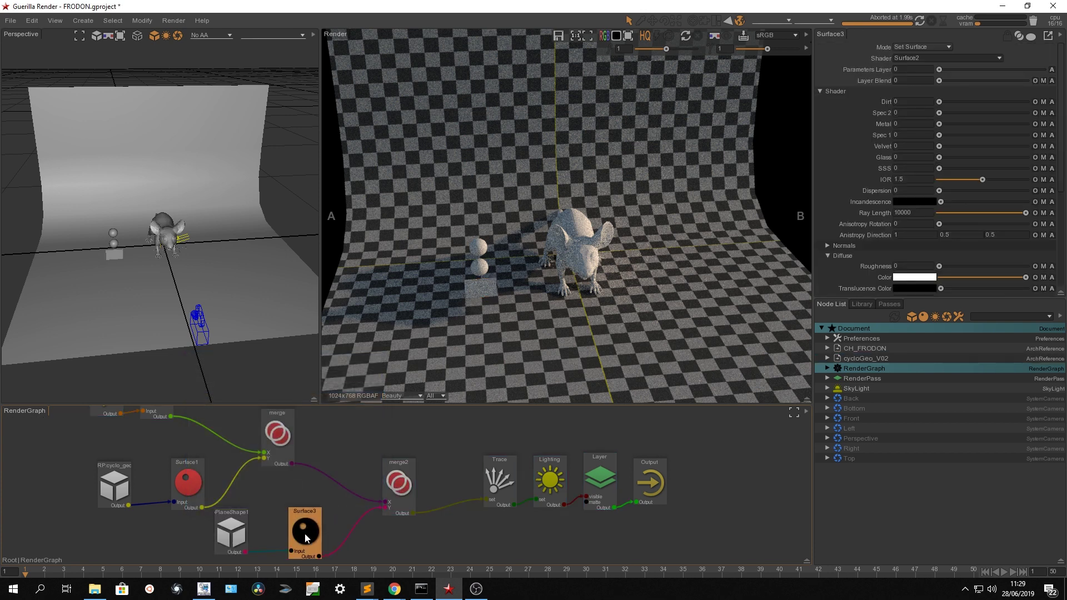
Assign colorCheckerSrgb.tif to the Diffuse Color of the plane's Surface3 shader and render the scene.
{"action": "key", "text": "alt+Tab"}
{"action": "left_click_drag", "start_coordinate": [498, 312], "coordinate": [914, 287]}
{"action": "left_click", "coordinate": [918, 22]}
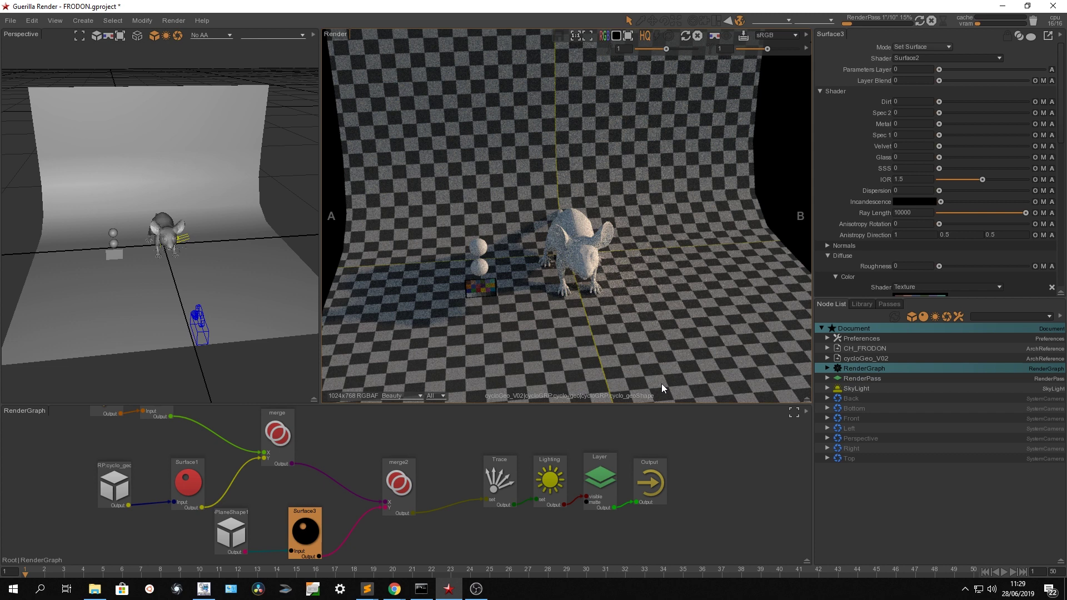
{"action": "left_click", "coordinate": [397, 474]}
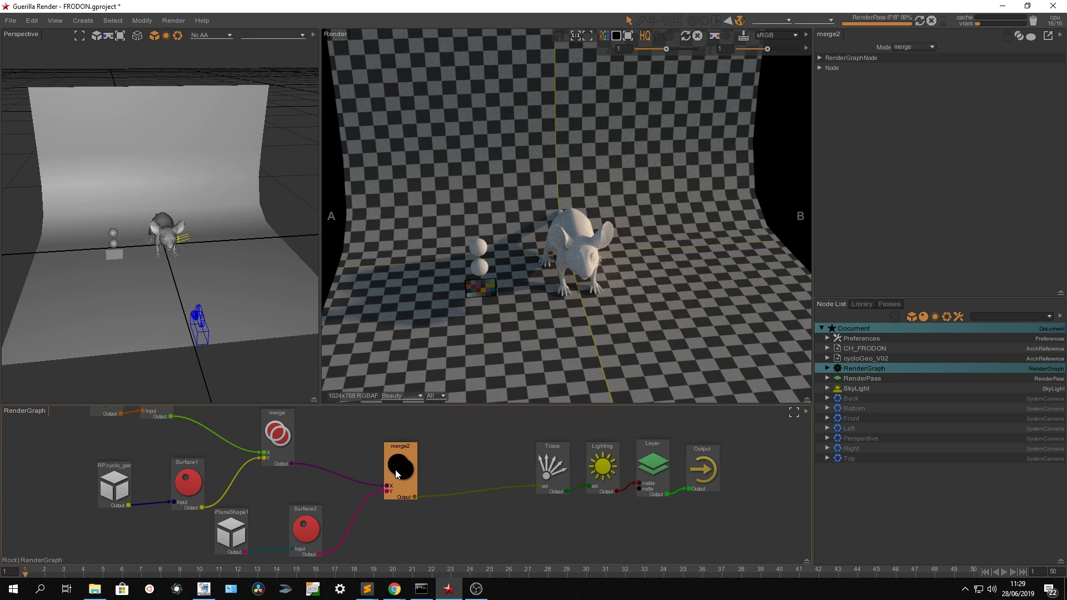
Set the cyclorama's render_cam as the main camera and run a brief test render through it.
{"action": "left_click_drag", "start_coordinate": [201, 340], "coordinate": [184, 264], "text": "alt"}
{"action": "left_click", "coordinate": [289, 220]}
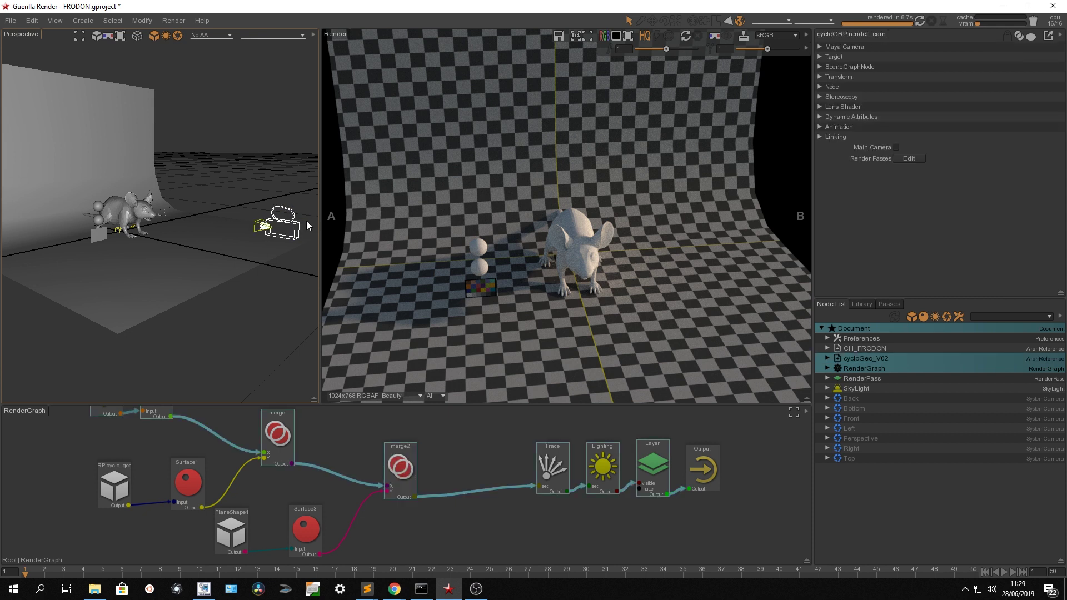
{"action": "left_click", "coordinate": [897, 147]}
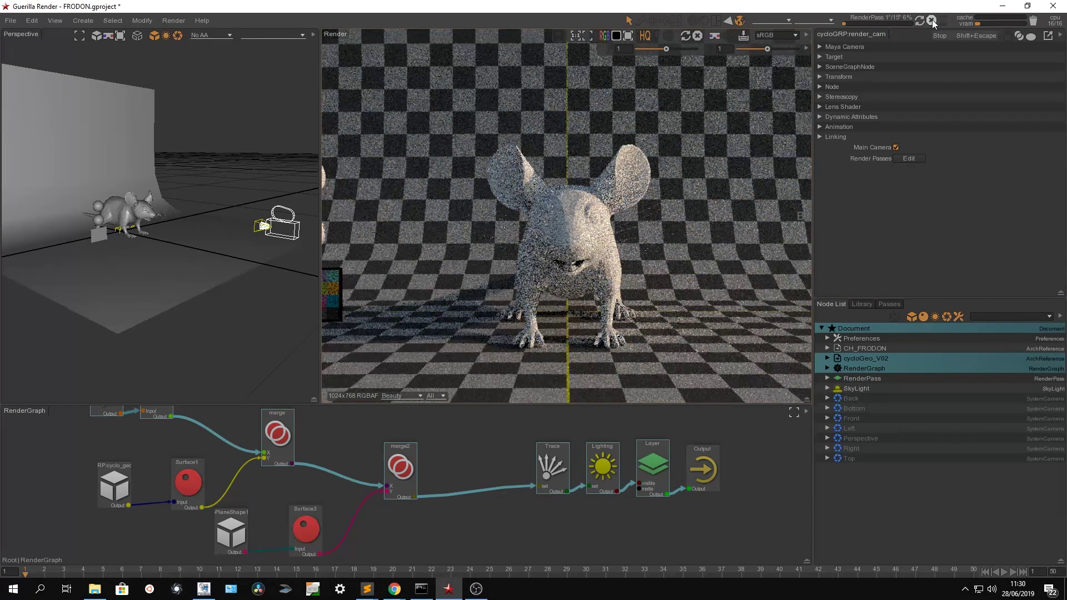
{"action": "left_click", "coordinate": [932, 21]}
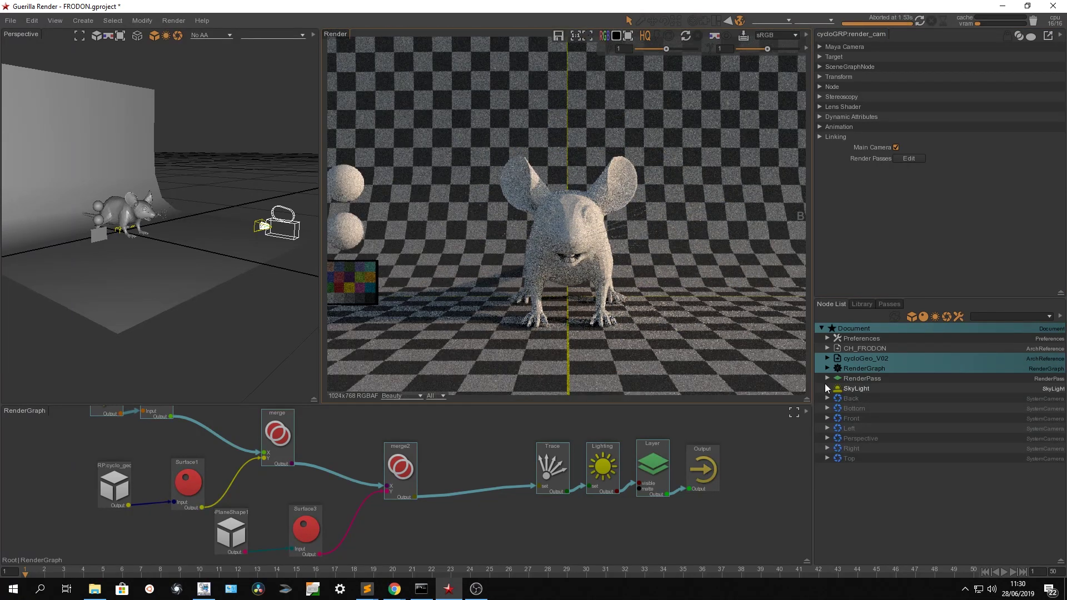
Set the project resolution to 1920 by 1080 in the Preferences' project settings.
{"action": "left_click", "coordinate": [862, 339]}
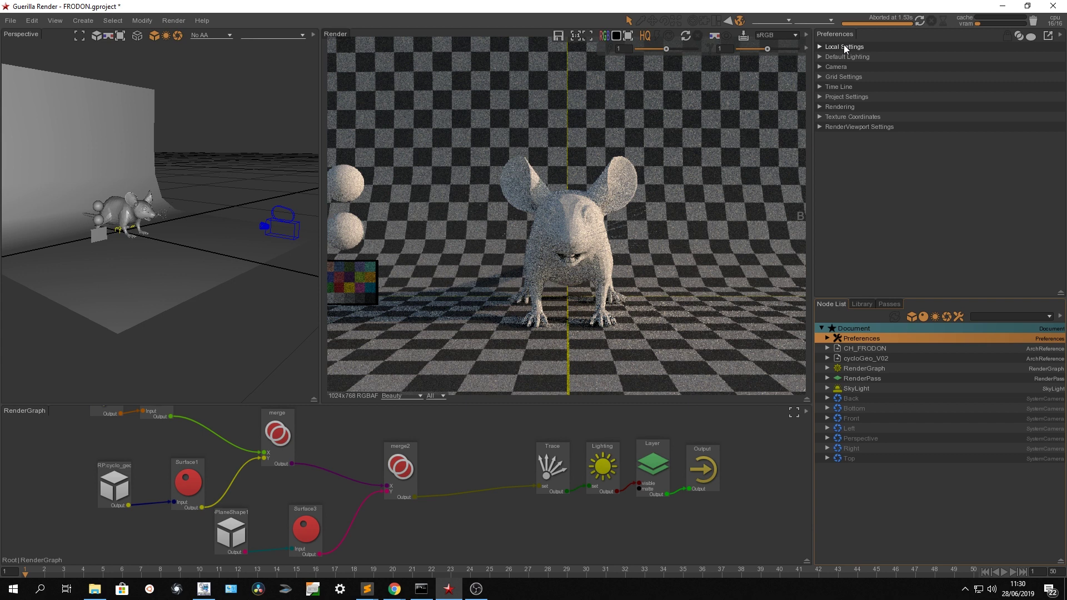
{"action": "left_click", "coordinate": [841, 96]}
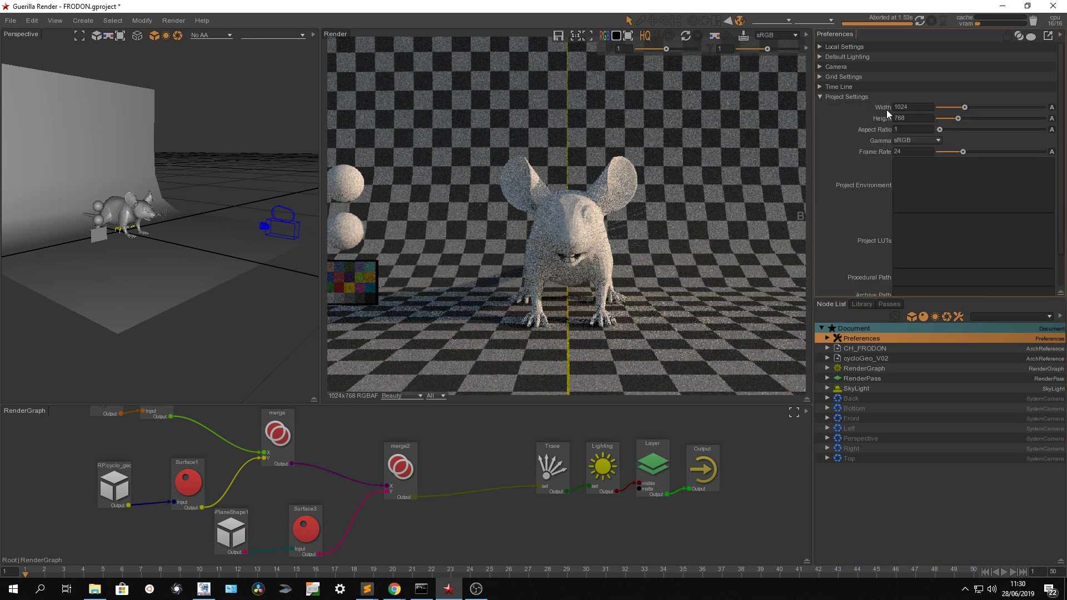
{"action": "left_click", "coordinate": [910, 106]}
{"action": "type", "text": "192"}
{"action": "left_click", "coordinate": [916, 118]}
{"action": "type", "text": "1080"}
{"action": "key", "text": "Return"}
Make render_cam use the project ratio and render the view again.
{"action": "left_click", "coordinate": [283, 220]}
{"action": "left_click", "coordinate": [895, 48]}
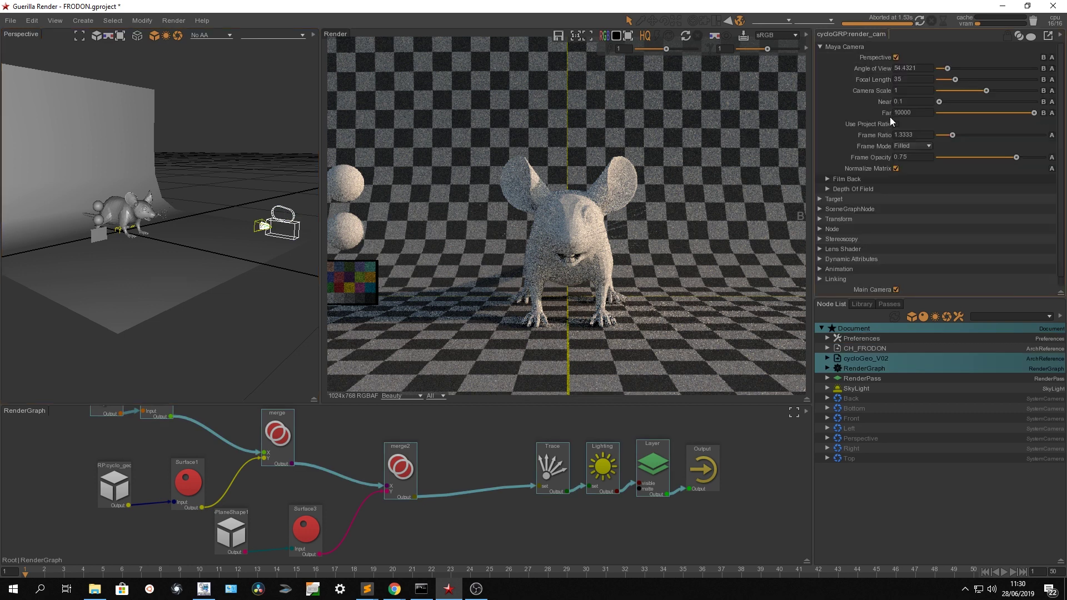
{"action": "left_click", "coordinate": [894, 124]}
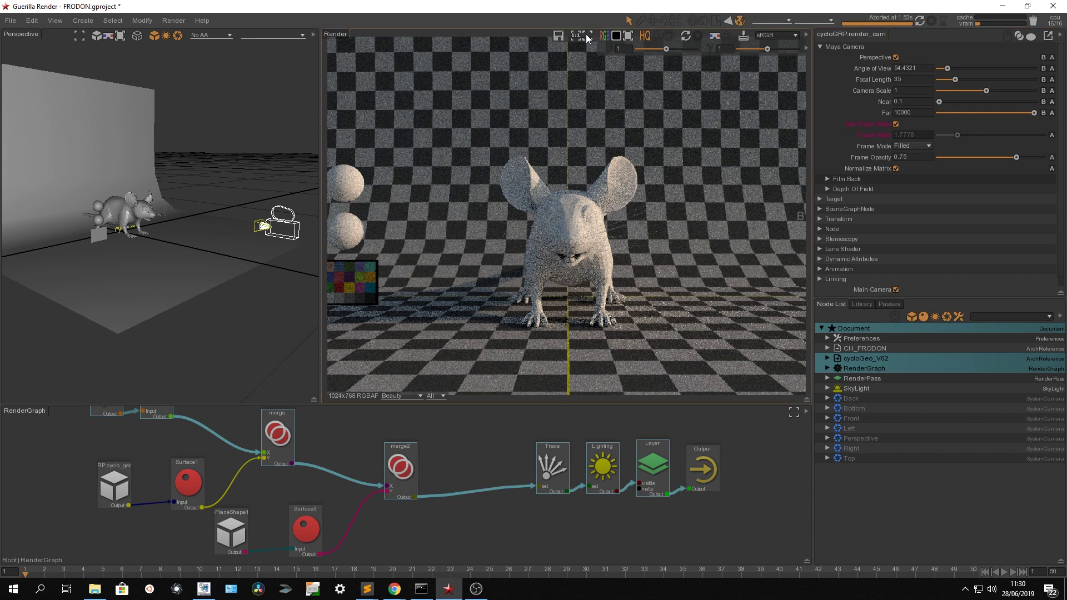
{"action": "left_click", "coordinate": [921, 22]}
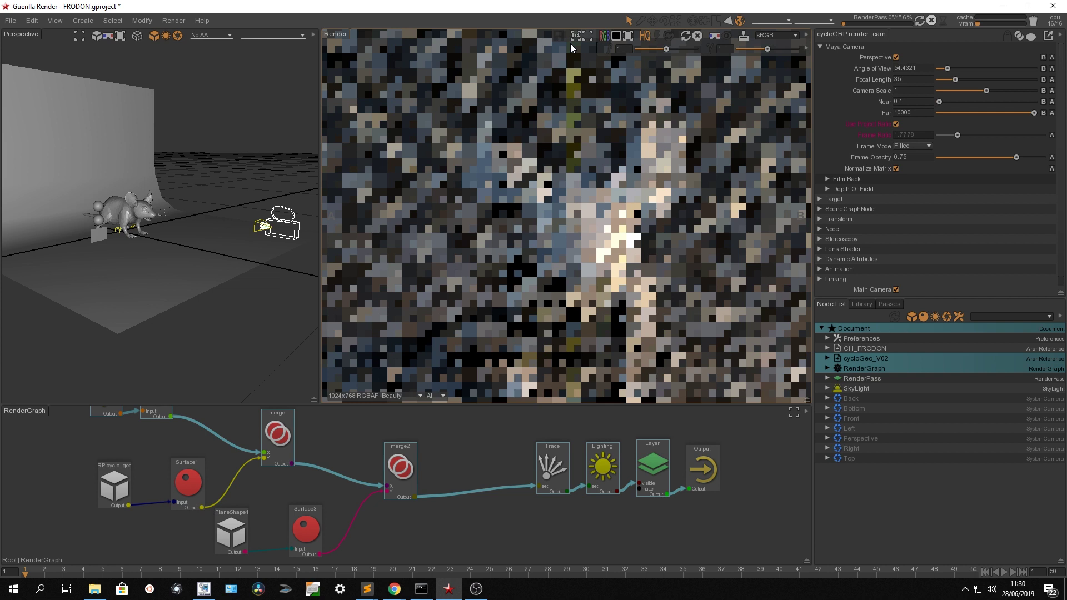
Set the number of CPU threads to 14 in the Preferences' local settings.
{"action": "left_click", "coordinate": [863, 339]}
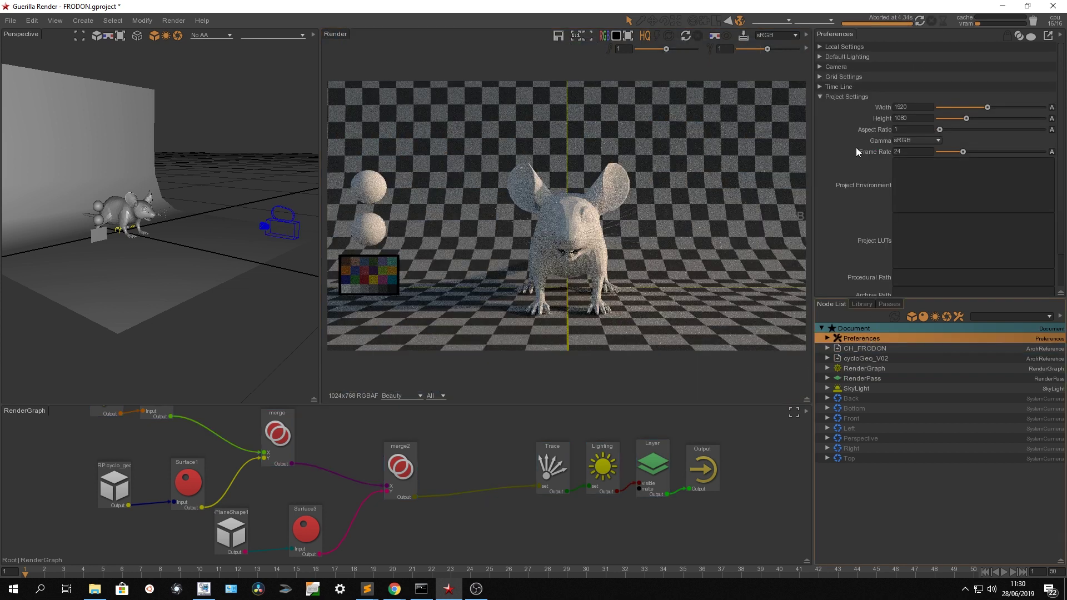
{"action": "left_click", "coordinate": [837, 48]}
{"action": "left_click", "coordinate": [839, 57]}
{"action": "left_click", "coordinate": [909, 67]}
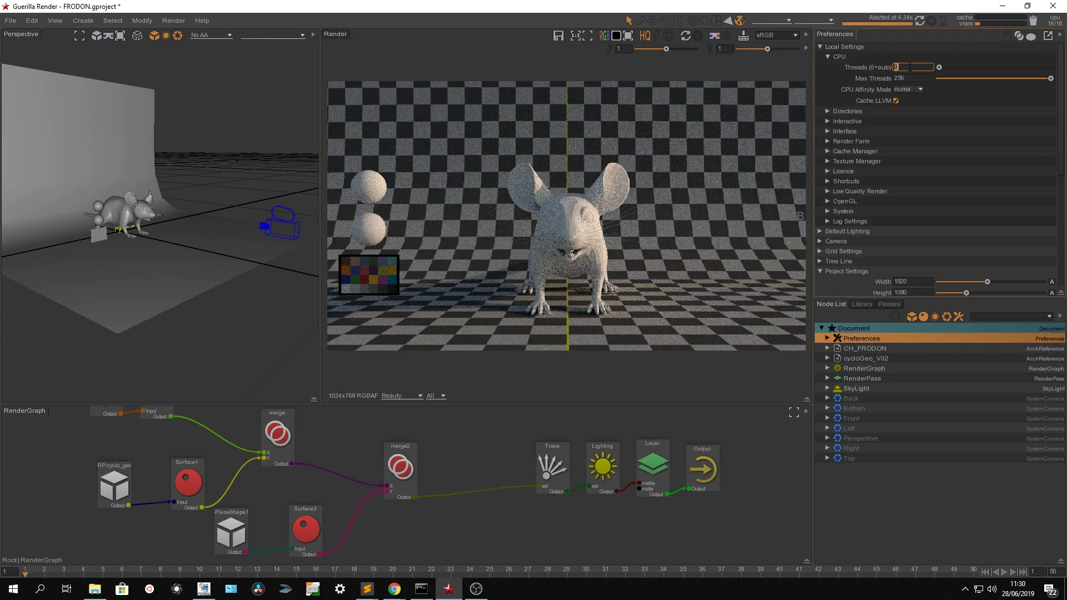
{"action": "type", "text": "14"}
{"action": "key", "text": "Return"}
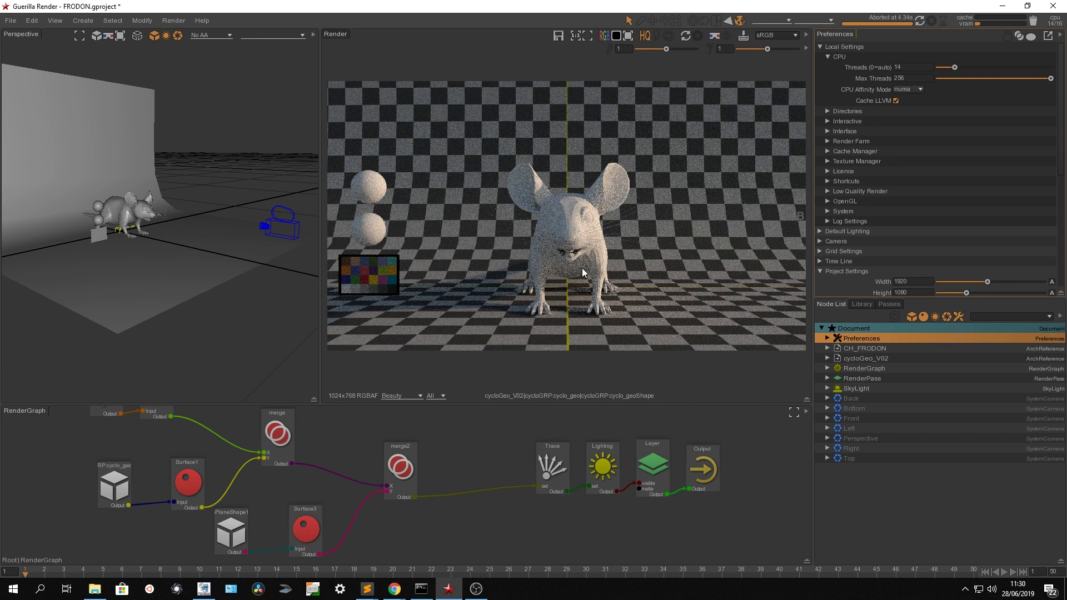
Save the project and move the Trace, Lighting, Layer and Output nodes further away from merge2.
{"action": "key", "text": "ctrl+s"}
{"action": "mouse_move", "coordinate": [755, 436]}
{"action": "left_mouse_down"}
{"action": "mouse_move", "coordinate": [580, 499]}
{"action": "mouse_move", "coordinate": [555, 478]}
{"action": "mouse_move", "coordinate": [595, 483]}
{"action": "left_mouse_up"}
{"action": "middle_click_drag", "start_coordinate": [529, 492], "coordinate": [516, 463]}
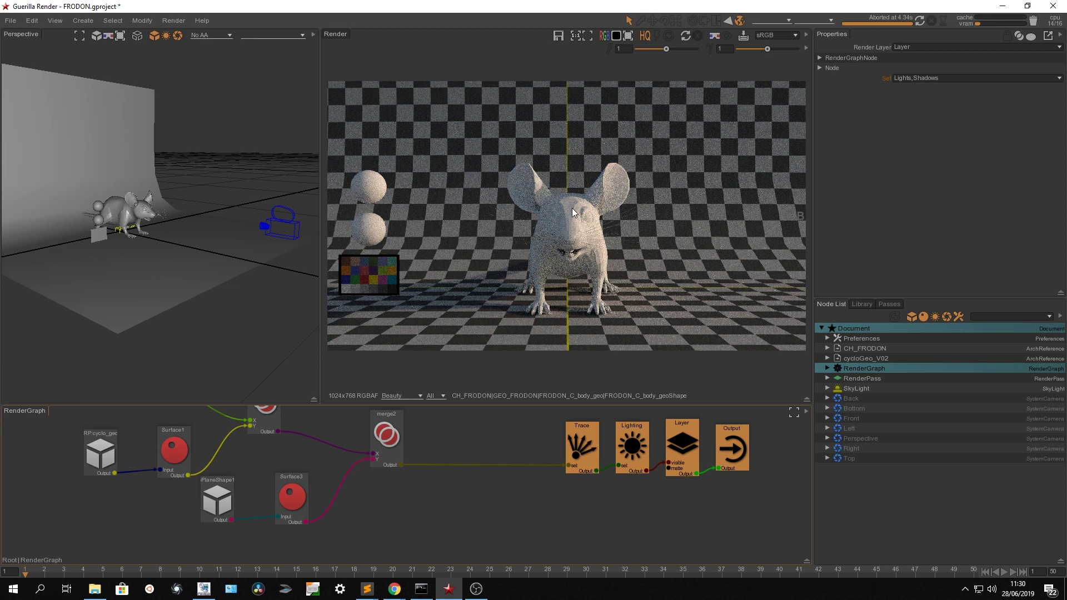
Create a new RenderGraph in the document and name it FRONDON_LOOK.
{"action": "left_click", "coordinate": [83, 20]}
{"action": "left_click", "coordinate": [126, 142]}
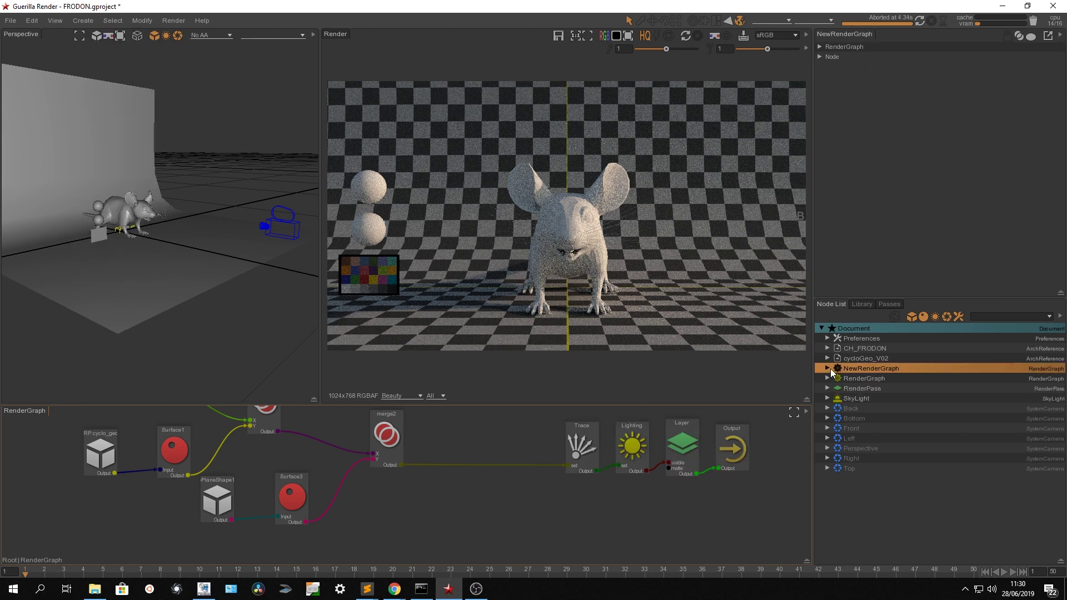
{"action": "double_click", "coordinate": [861, 369]}
{"action": "key", "text": "BackSpace"}
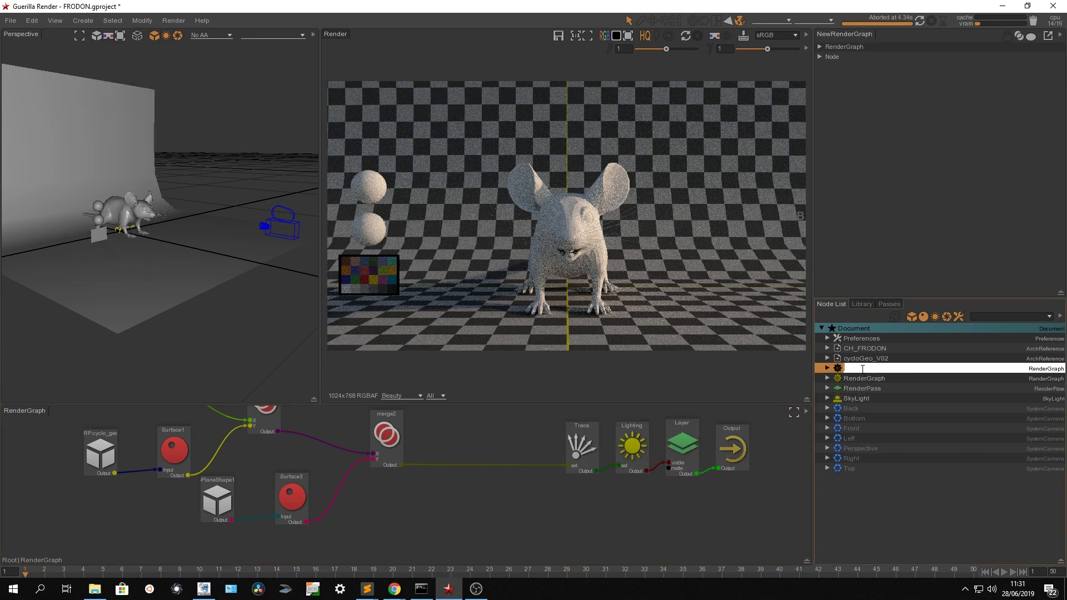
{"action": "type", "text": "FRONTDON_LOOK"}
{"action": "key", "text": "Return"}
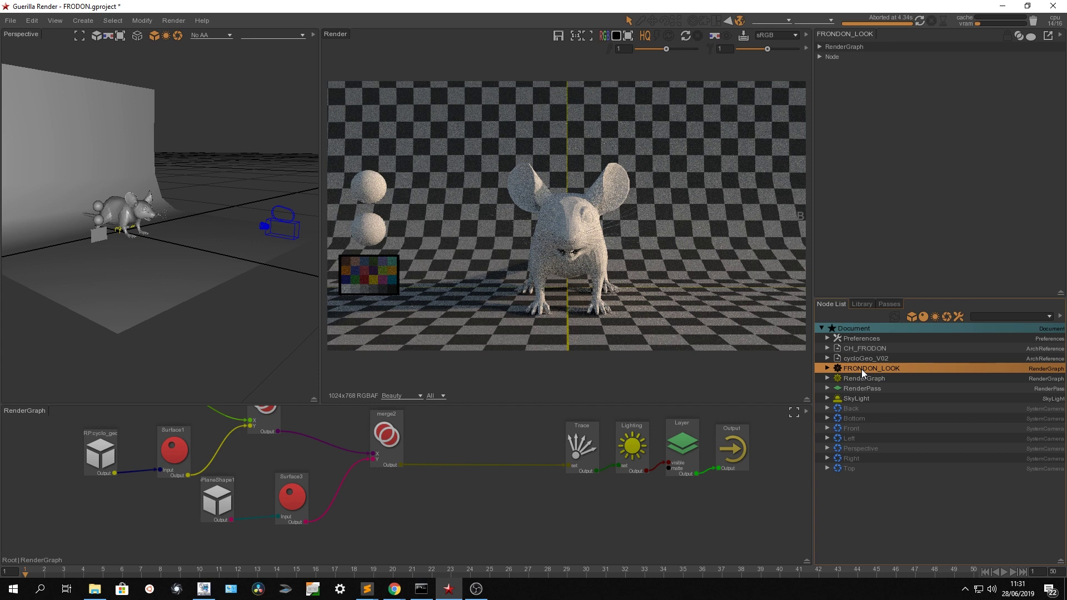
Open the FRONDON_LOOK graph and delete its default nodes, keeping only Output.
{"action": "double_click", "coordinate": [842, 369]}
{"action": "left_click_drag", "start_coordinate": [215, 455], "coordinate": [485, 535]}
{"action": "key", "text": "Delete"}
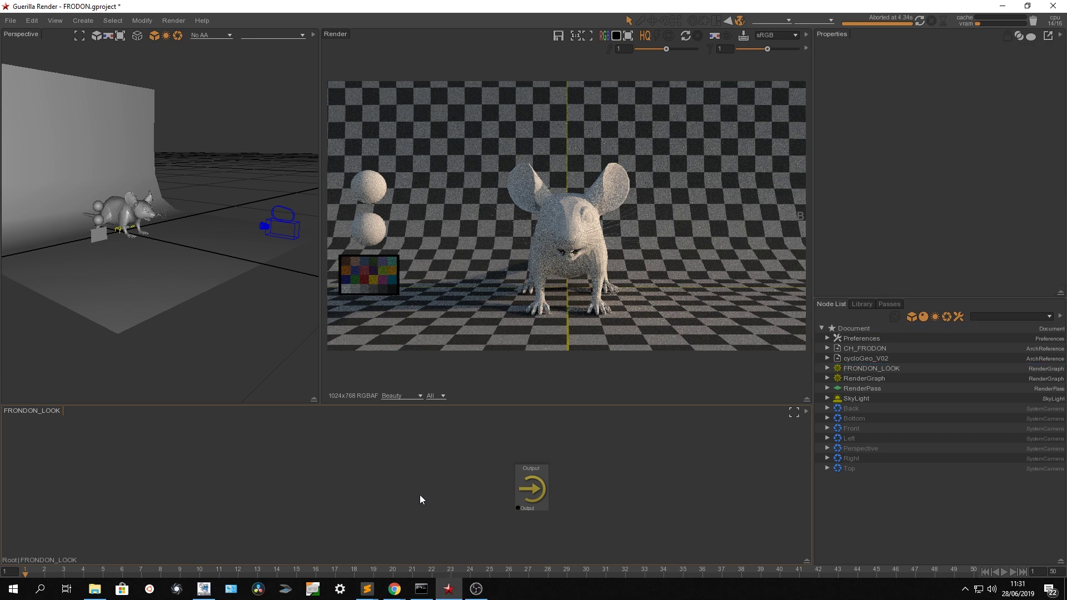
Return to the root level and examine the FRONDON_LOOK and RenderGraph nodes there.
{"action": "double_click", "coordinate": [368, 473]}
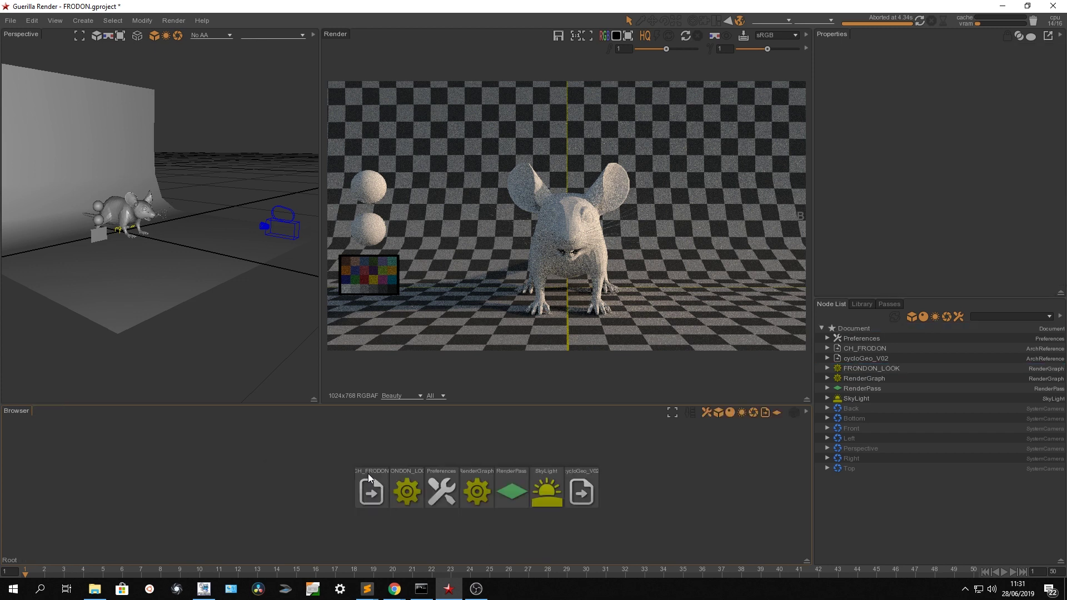
{"action": "left_click", "coordinate": [412, 486]}
{"action": "left_click", "coordinate": [461, 486]}
{"action": "key", "text": "ctrl+z"}
{"action": "left_click", "coordinate": [462, 492]}
{"action": "left_click", "coordinate": [405, 493]}
{"action": "left_click", "coordinate": [479, 490]}
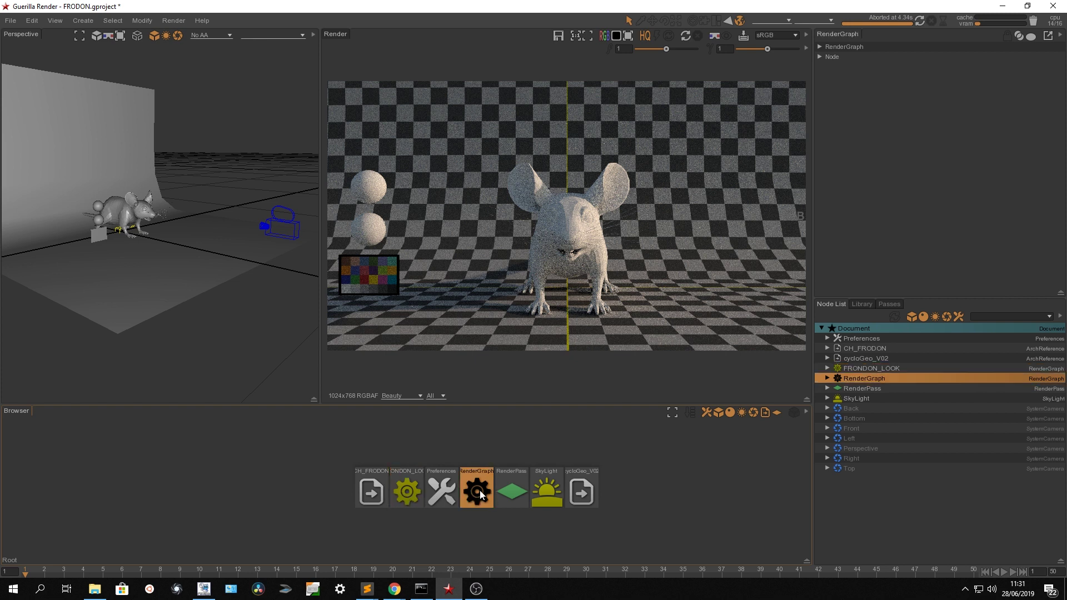
{"action": "left_click", "coordinate": [450, 446]}
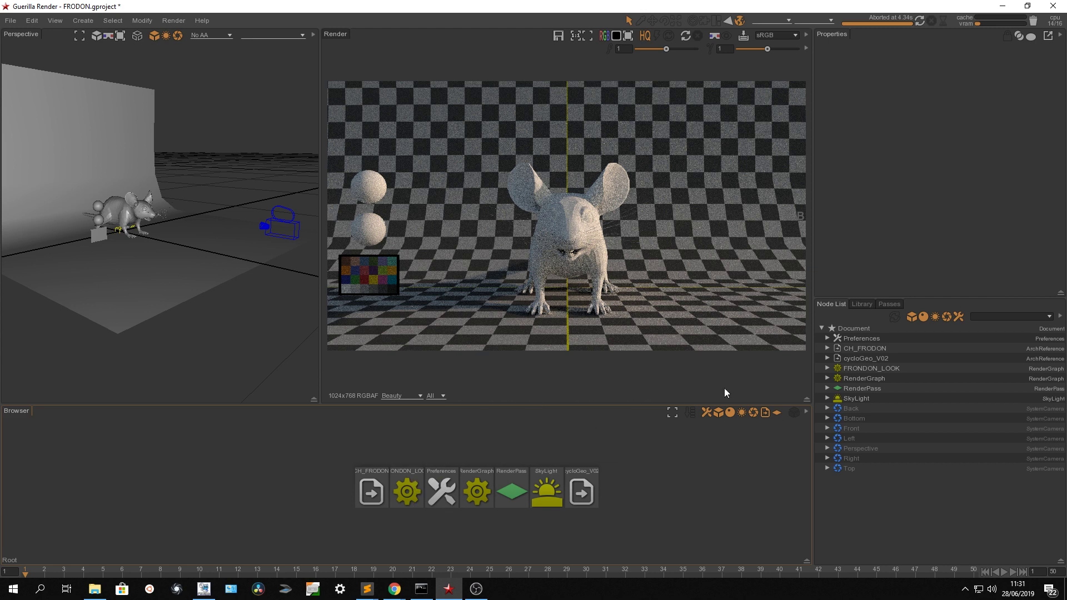
Open the FRONDON_LOOK graph, add the mouse body geometry to it and connect that node to Output.
{"action": "left_click", "coordinate": [868, 368]}
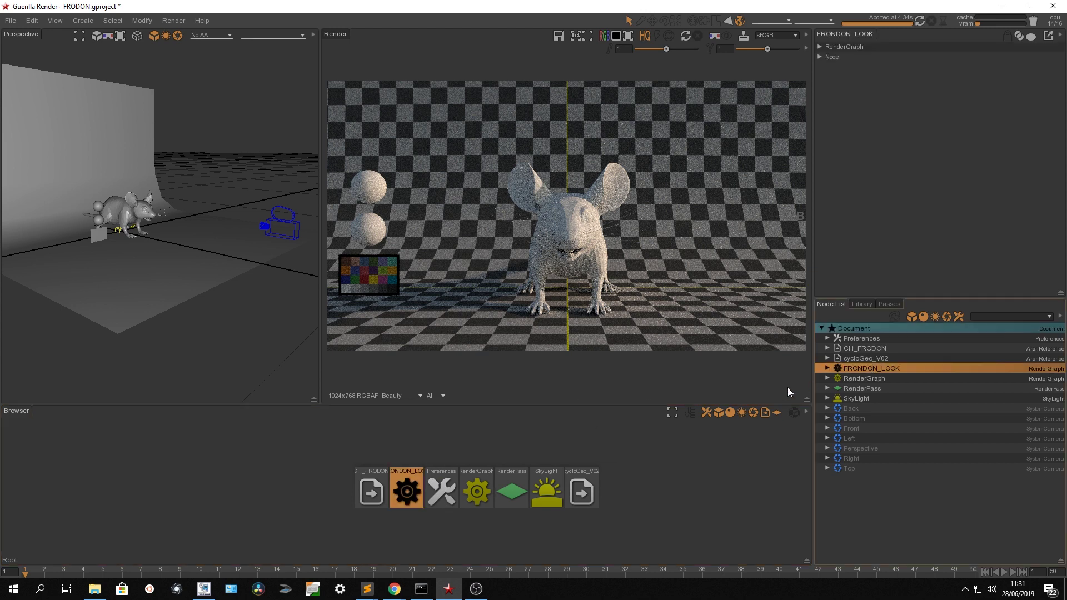
{"action": "left_click", "coordinate": [865, 377]}
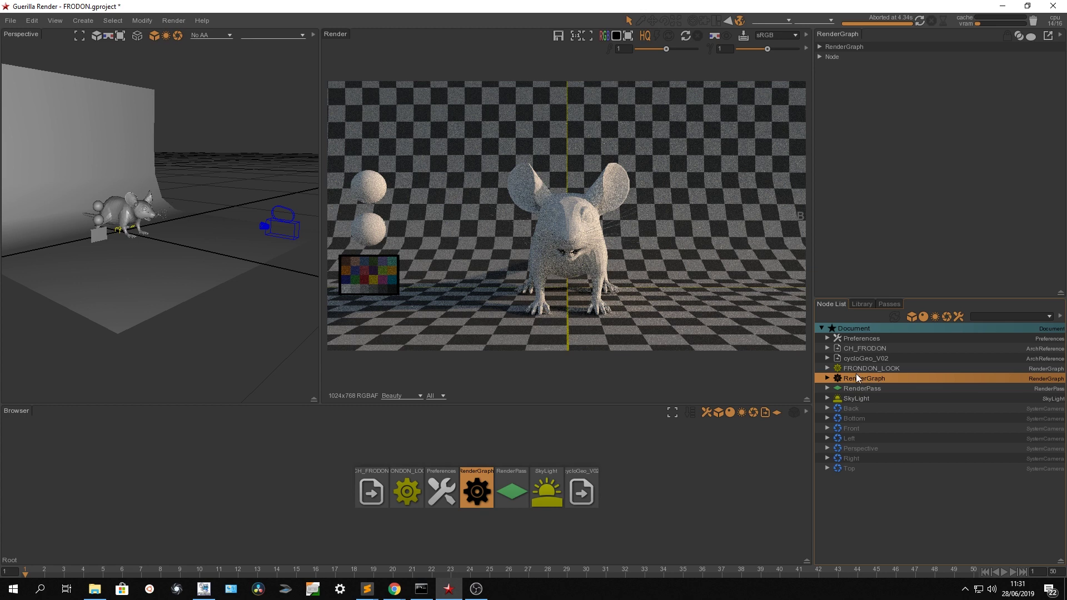
{"action": "left_click", "coordinate": [872, 370]}
{"action": "double_click", "coordinate": [839, 368]}
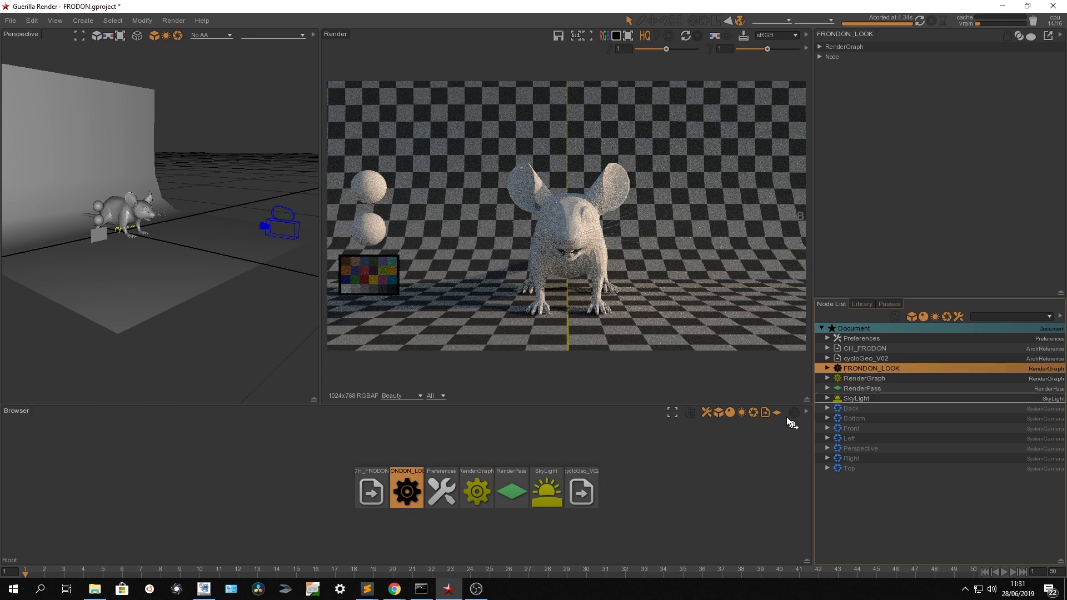
{"action": "left_click", "coordinate": [562, 214]}
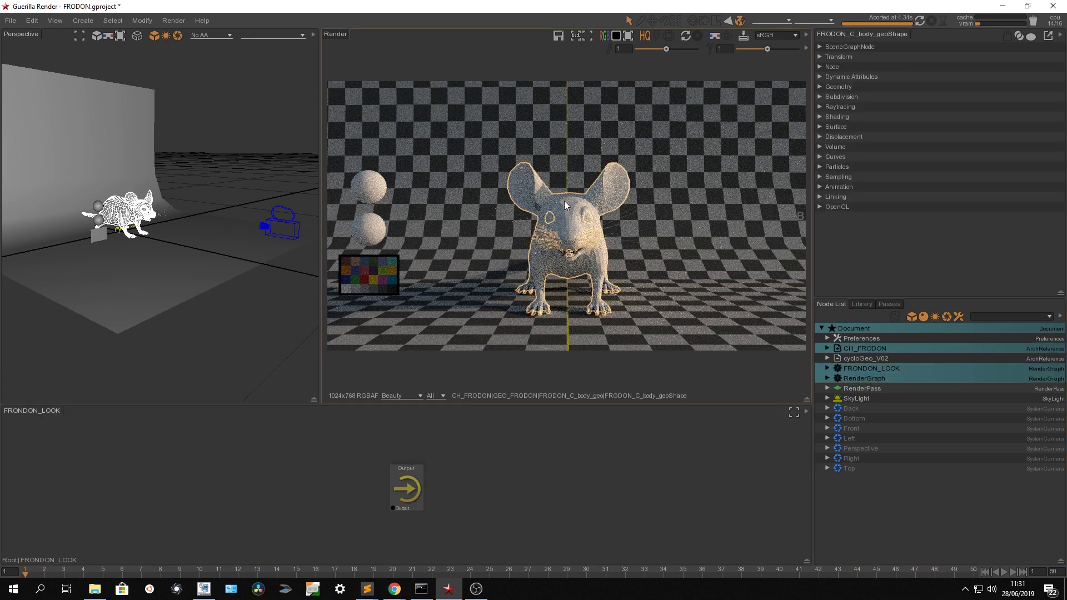
{"action": "left_click_drag", "start_coordinate": [255, 489], "coordinate": [254, 489]}
{"action": "left_click_drag", "start_coordinate": [267, 508], "coordinate": [461, 489]}
Insert a Surface node between the body geometry and Output in the FRONDON_LOOK graph.
{"action": "key", "text": "Tab"}
{"action": "type", "text": "surface"}
{"action": "key", "text": "Return"}
{"action": "left_click_drag", "start_coordinate": [362, 478], "coordinate": [359, 508]}
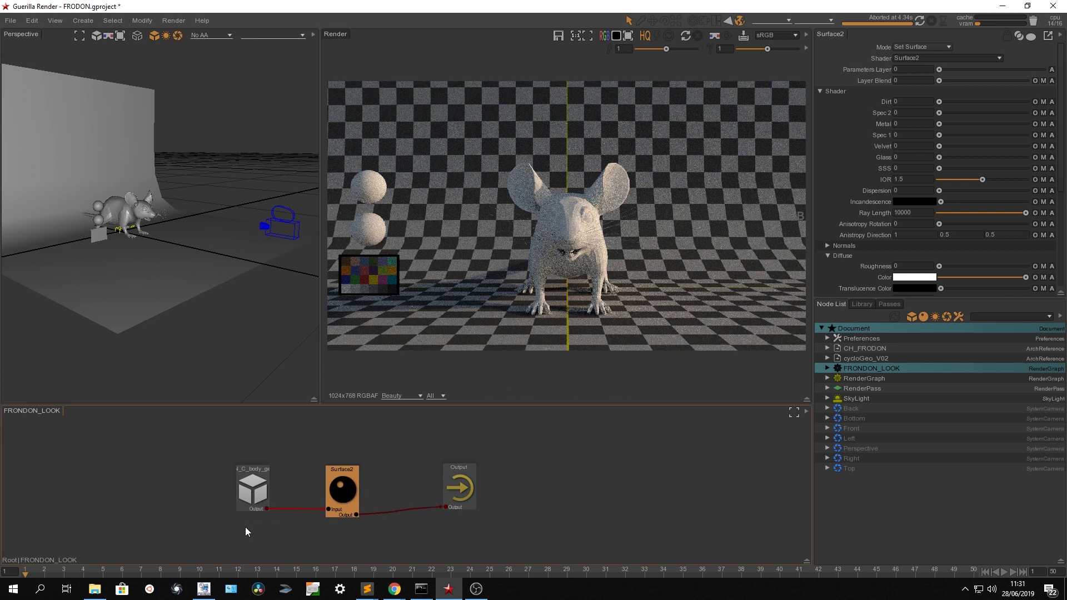
Switch to File Explorer and browse to the .guerilla folder inside LIB/SAFE/SETUP/FRODON/SHADING/SOURCEIMAGES/TEXTURING.
{"action": "left_click", "coordinate": [94, 589]}
{"action": "left_click_drag", "start_coordinate": [614, 214], "coordinate": [506, 214]}
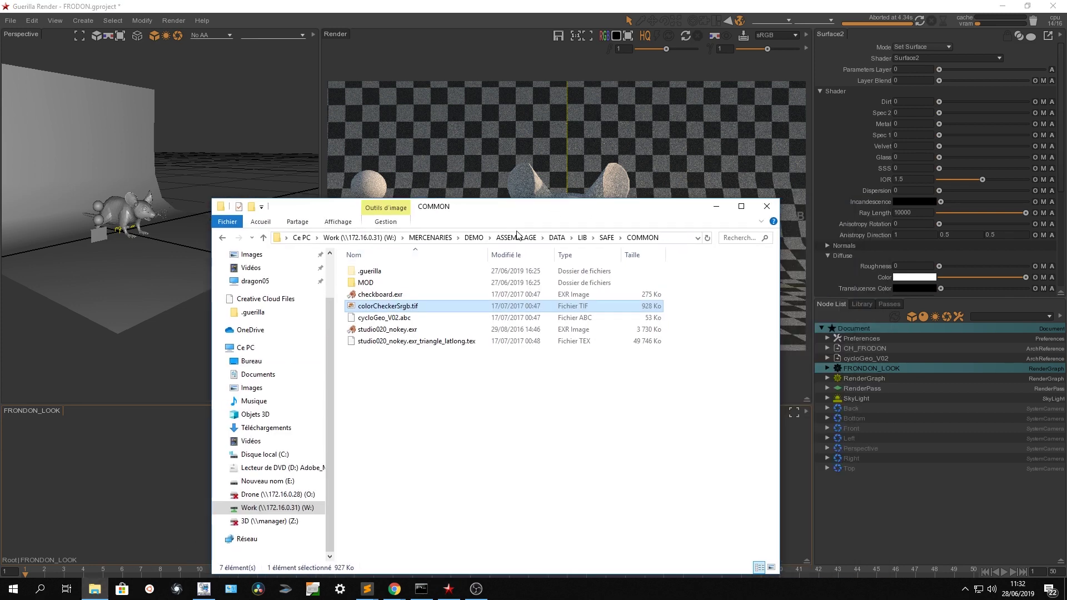
{"action": "left_click", "coordinate": [582, 238]}
{"action": "left_click", "coordinate": [426, 288]}
{"action": "double_click", "coordinate": [422, 270]}
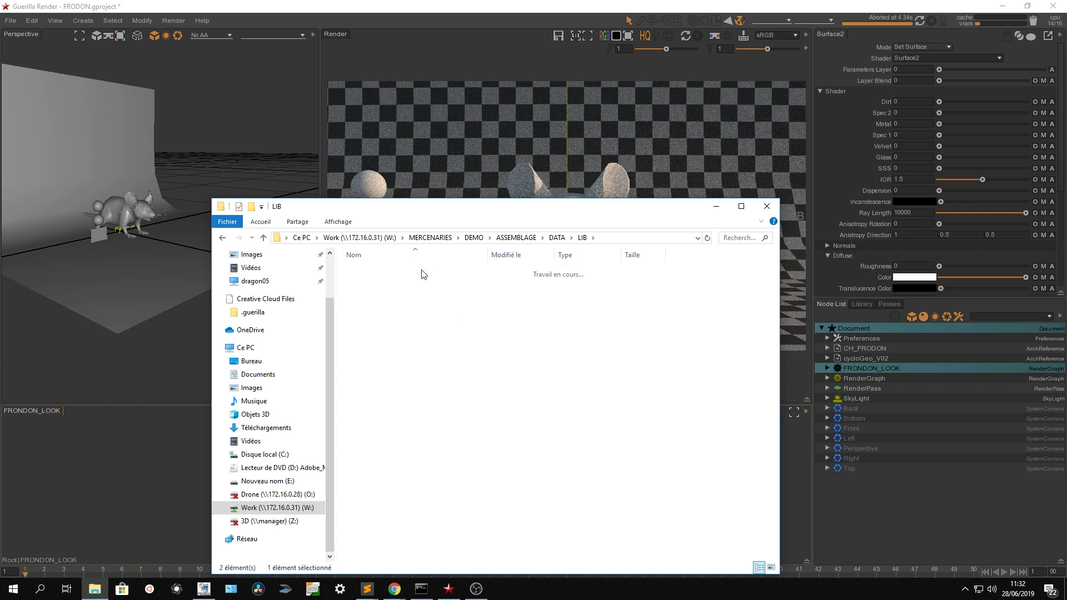
{"action": "double_click", "coordinate": [421, 283]}
{"action": "left_click", "coordinate": [418, 274]}
{"action": "double_click", "coordinate": [418, 272]}
{"action": "double_click", "coordinate": [415, 295]}
{"action": "left_click", "coordinate": [414, 306]}
{"action": "double_click", "coordinate": [414, 306]}
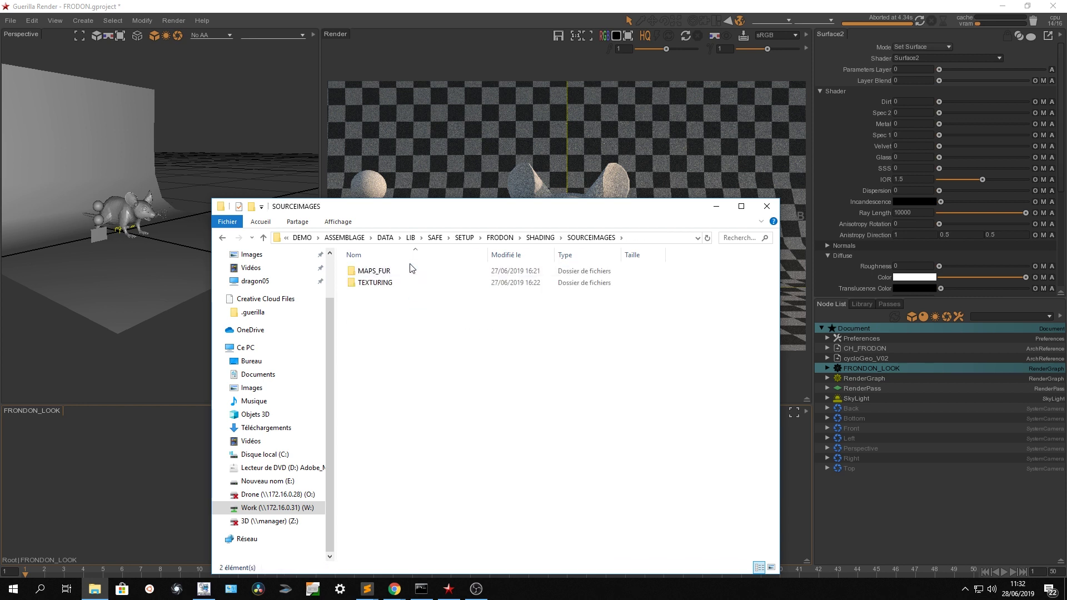
{"action": "double_click", "coordinate": [410, 283]}
{"action": "double_click", "coordinate": [412, 272]}
Assign F_BaseColor.1001.exr_triangle_cc.tex as the diffuse color texture of the body's Surface node and return to Guerilla Render.
{"action": "left_click_drag", "start_coordinate": [426, 271], "coordinate": [925, 281]}
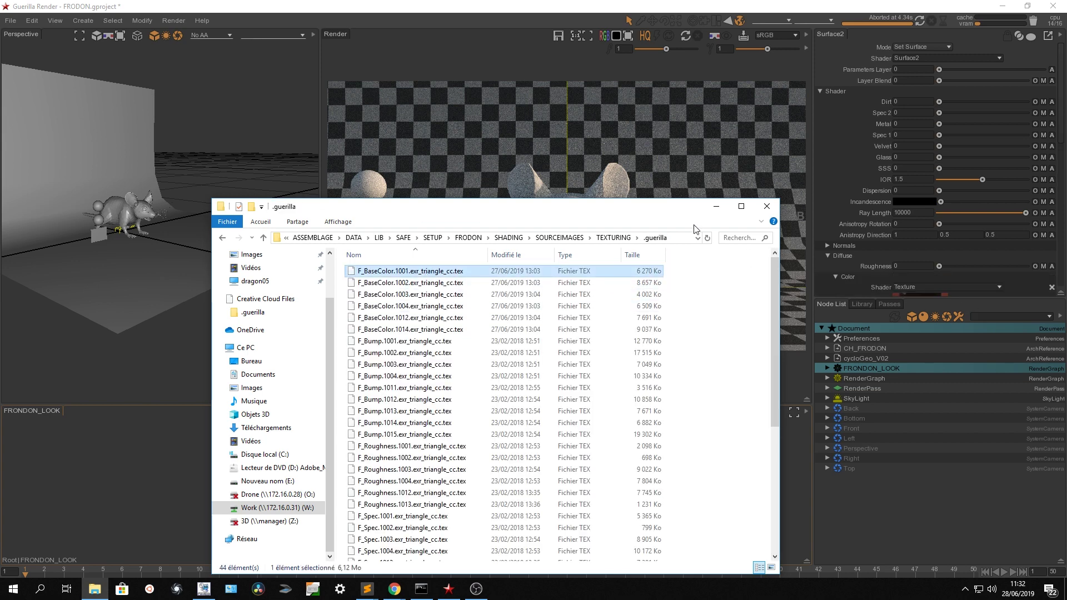
{"action": "left_click", "coordinate": [716, 206]}
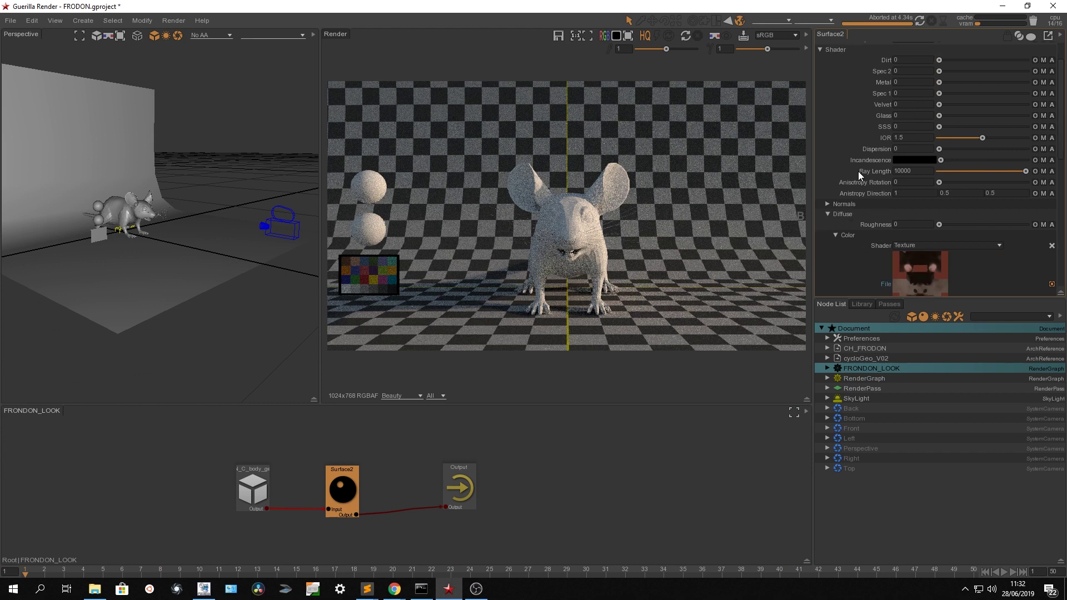
{"action": "scroll", "coordinate": [858, 171], "scroll_direction": "down", "scroll_amount": 3}
Run a short test render of the textured mouse and move the Output node further away from the Surface node.
{"action": "left_click", "coordinate": [925, 22]}
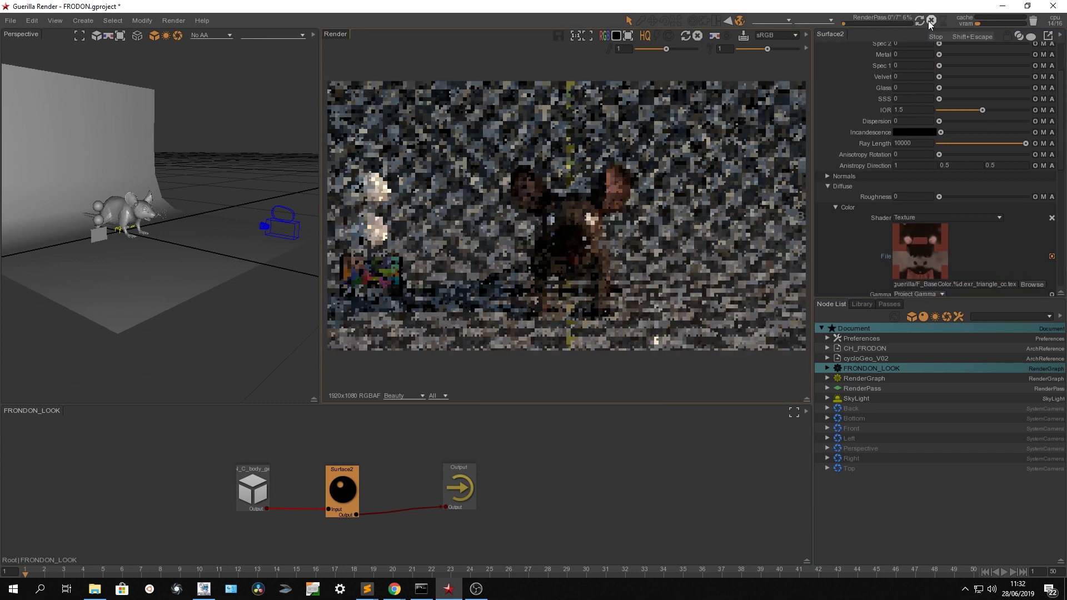
{"action": "left_click", "coordinate": [930, 21]}
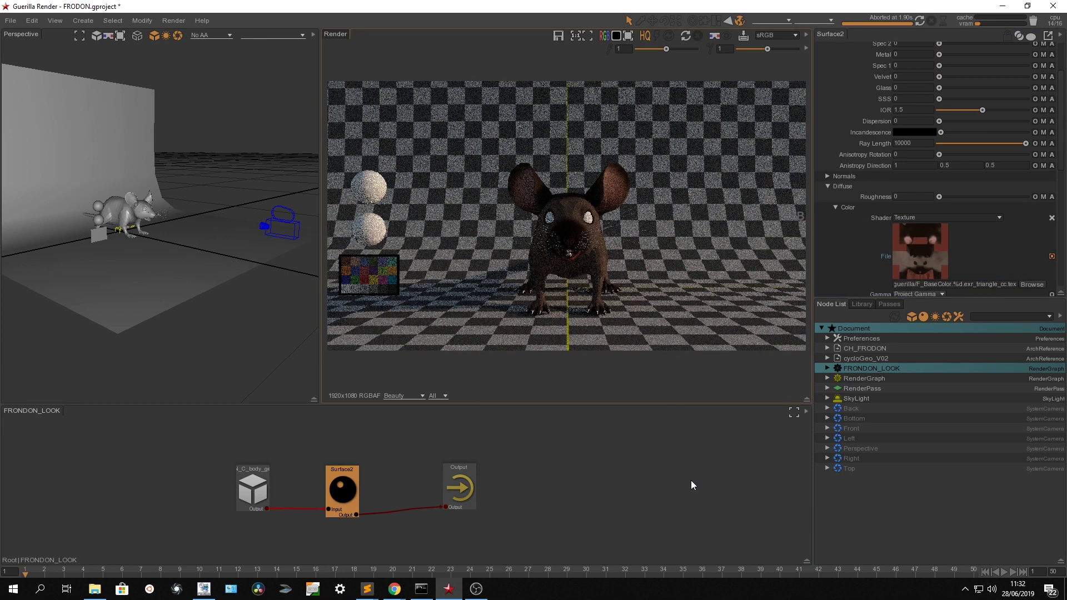
{"action": "left_click_drag", "start_coordinate": [464, 486], "coordinate": [497, 491]}
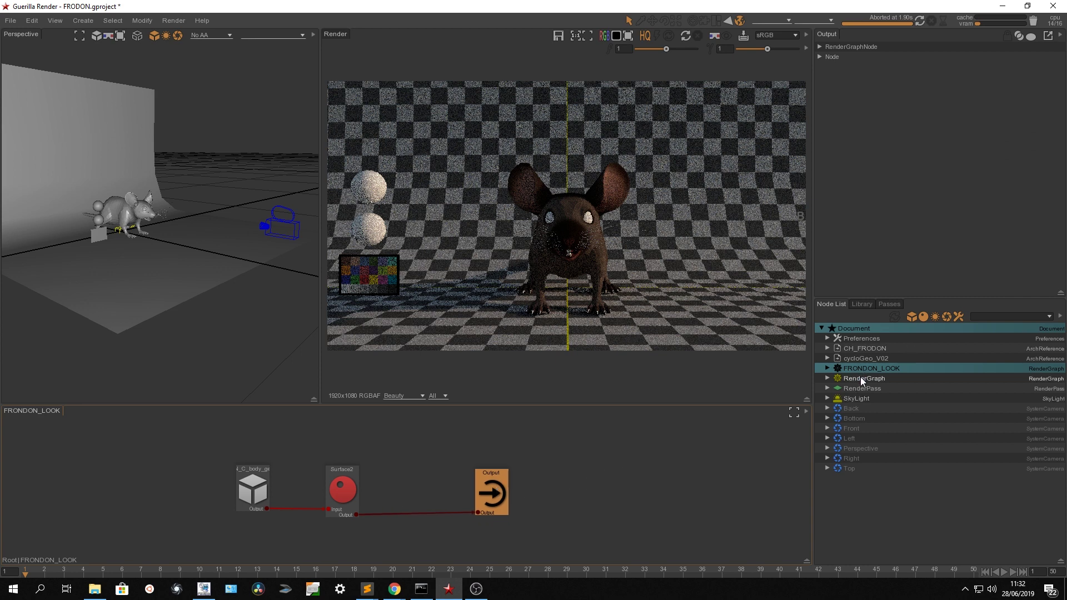
Open the RenderGraph graph and add the mouse body geometry below merge2.
{"action": "left_click", "coordinate": [843, 378]}
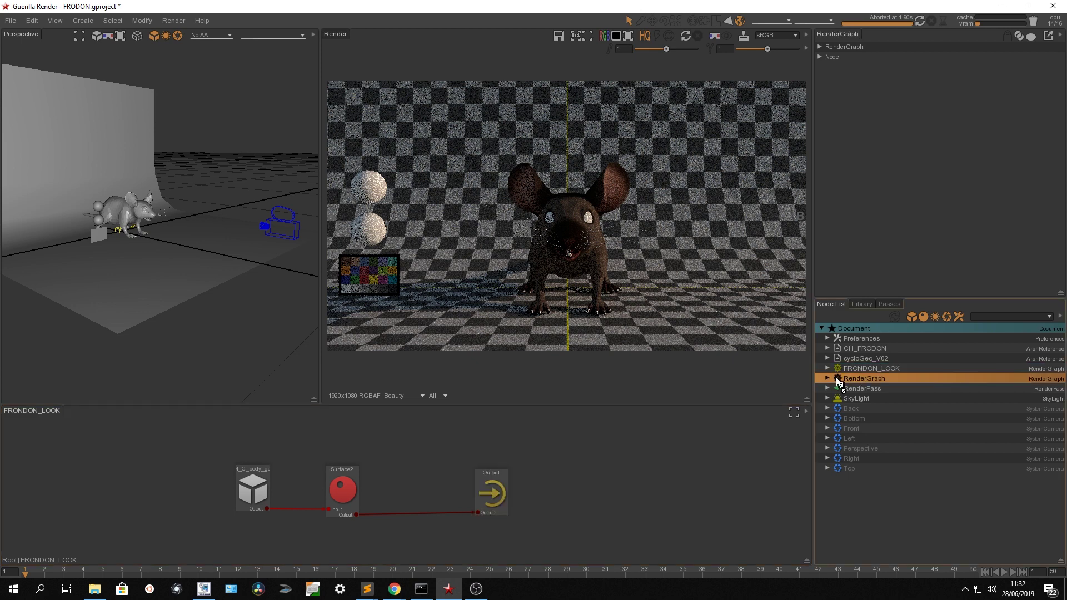
{"action": "left_click_drag", "start_coordinate": [836, 377], "coordinate": [599, 475]}
{"action": "left_click", "coordinate": [571, 200]}
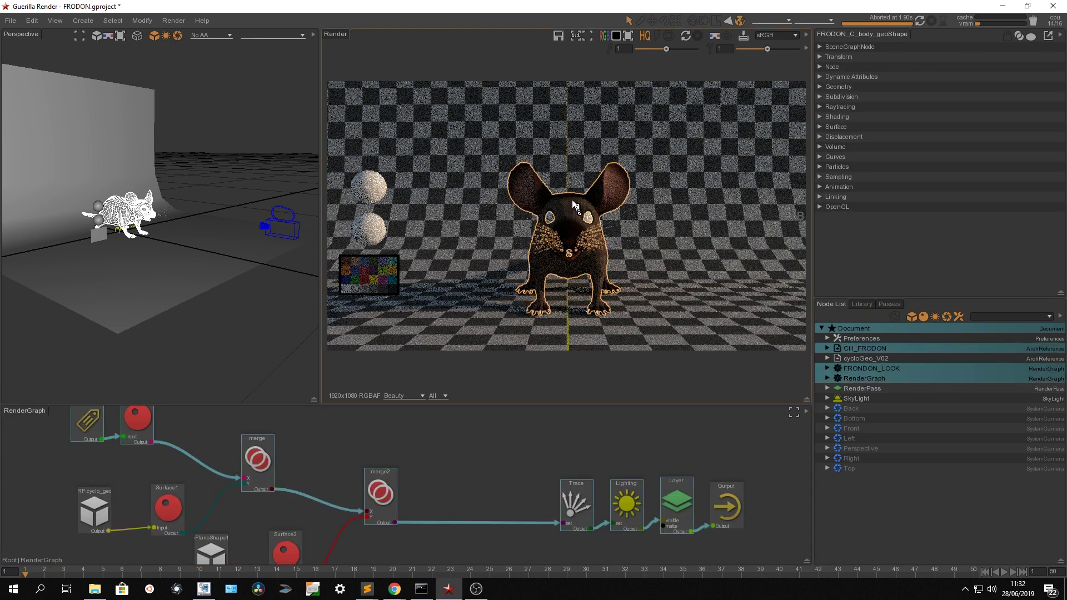
{"action": "left_click_drag", "start_coordinate": [391, 554], "coordinate": [391, 554]}
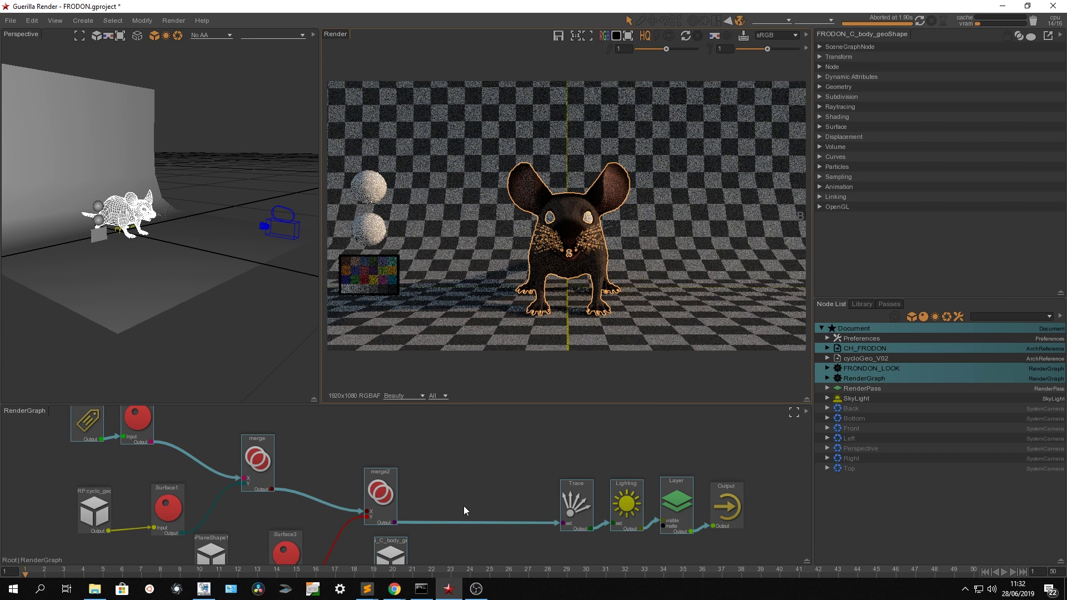
Merge the body geometry into the link between merge2 and Trace in RenderGraph.
{"action": "scroll", "coordinate": [464, 510], "scroll_direction": "down", "scroll_amount": 2}
{"action": "left_click", "coordinate": [358, 473]}
{"action": "left_click_drag", "start_coordinate": [367, 491], "coordinate": [500, 423]}
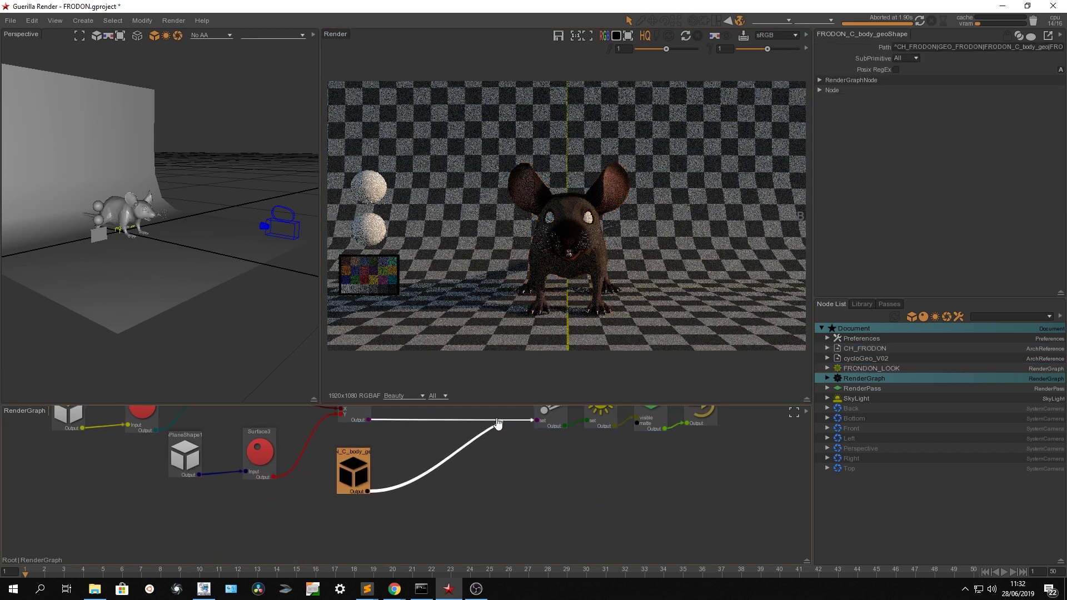
{"action": "left_click_drag", "start_coordinate": [368, 491], "coordinate": [507, 420]}
Insert a Surface node between the body geometry and the new merge node in RenderGraph.
{"action": "left_click", "coordinate": [404, 456]}
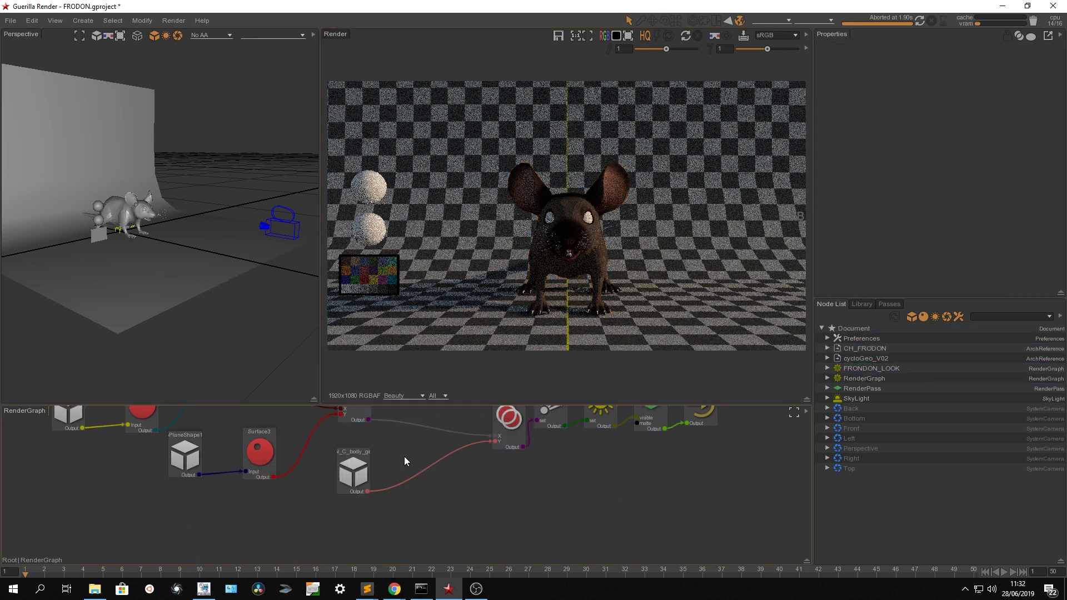
{"action": "type", "text": "surface"}
{"action": "key", "text": "Return"}
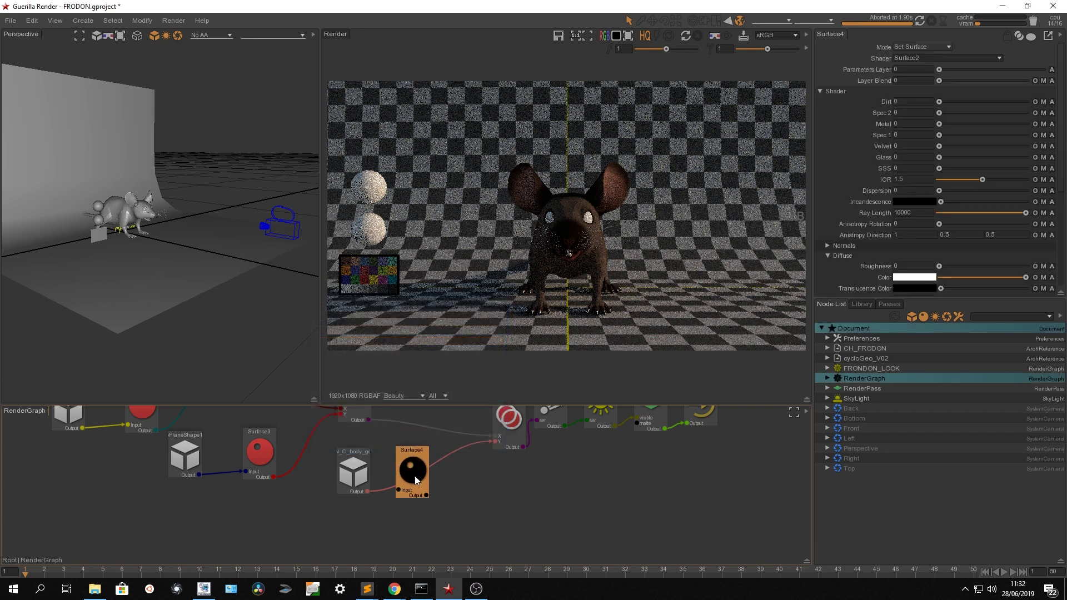
Set the new Surface node's diffuse color to light red and run a short test render.
{"action": "left_click", "coordinate": [914, 277]}
{"action": "left_click", "coordinate": [924, 316]}
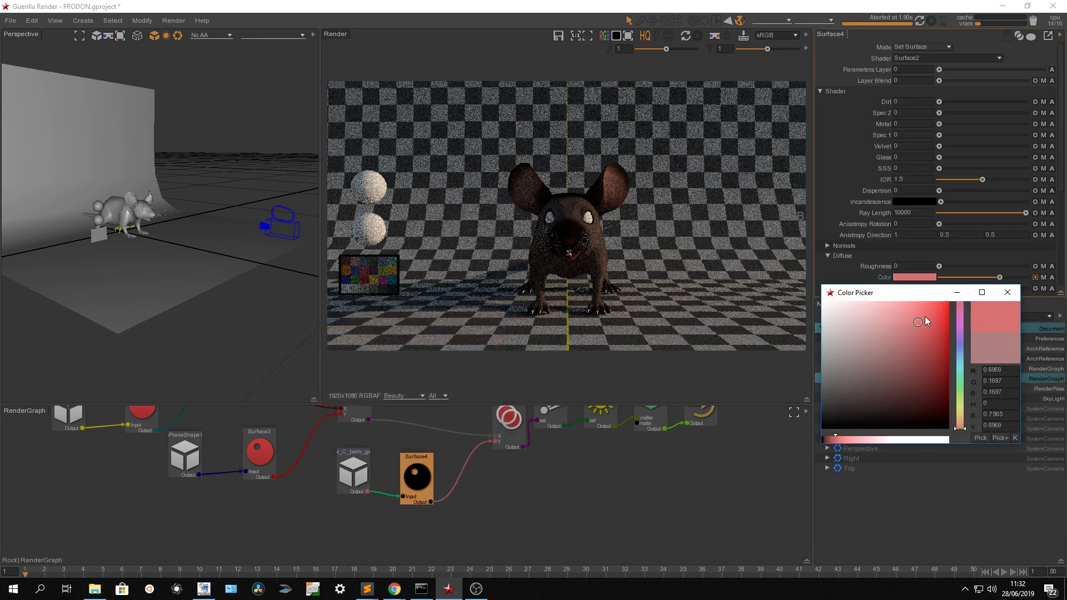
{"action": "left_click", "coordinate": [1008, 297]}
{"action": "left_click", "coordinate": [920, 20]}
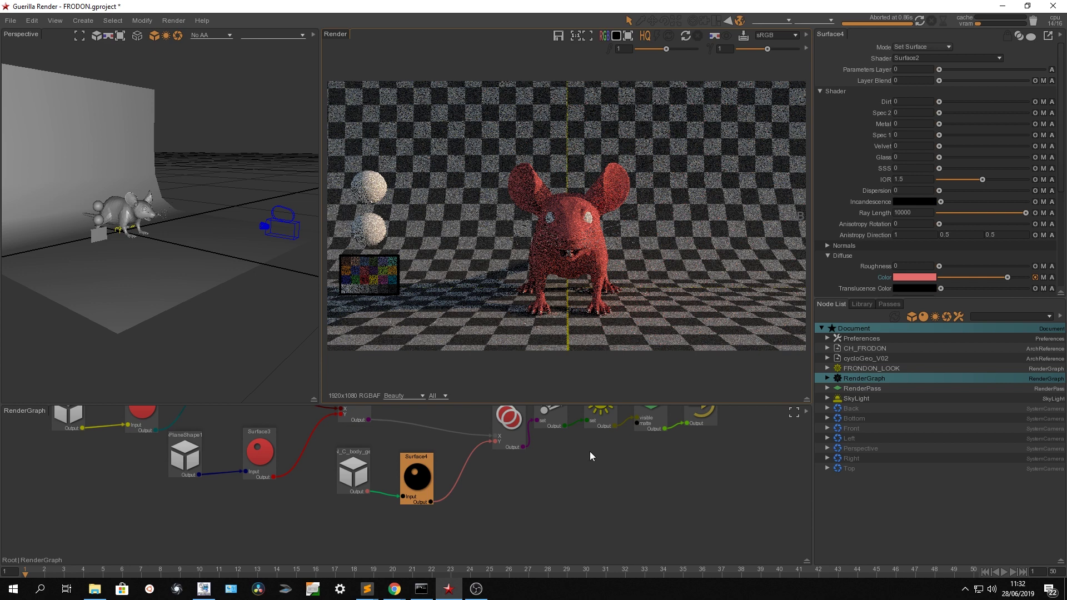
Set the Order of the FRONDON_LOOK RenderGraph to 2.
{"action": "left_click", "coordinate": [871, 370]}
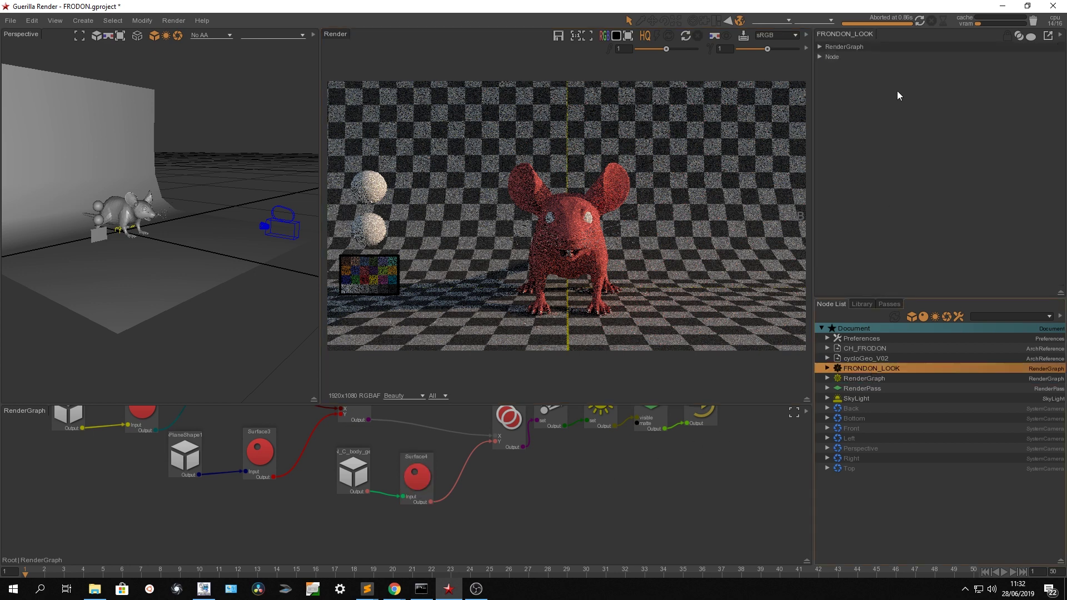
{"action": "left_click", "coordinate": [855, 46]}
{"action": "left_click", "coordinate": [907, 124]}
{"action": "type", "text": "2"}
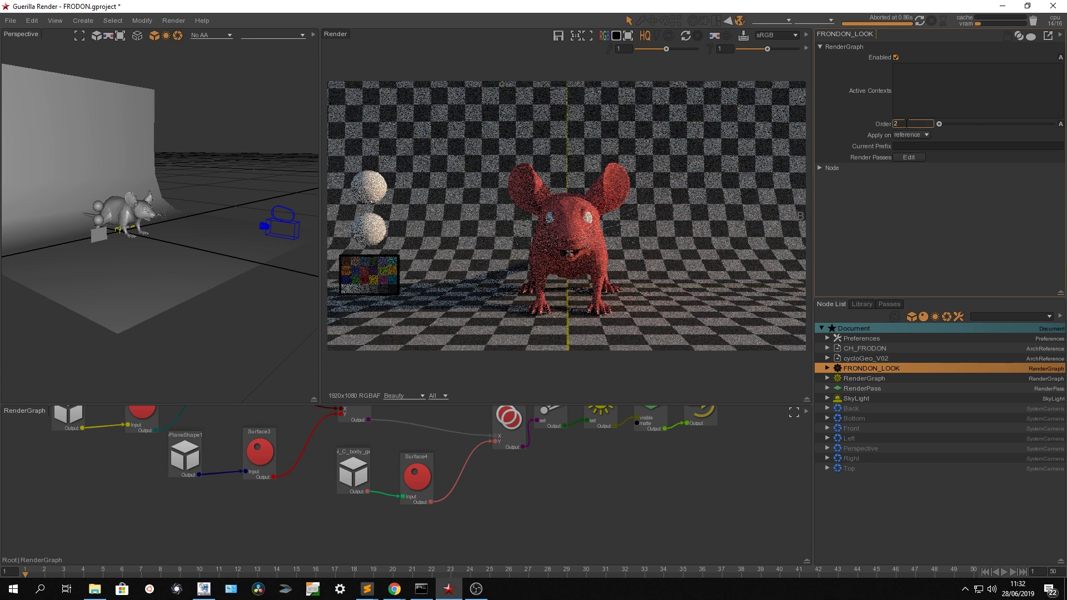
{"action": "key", "text": "Return"}
Compare the Order of RenderGraph and FRONDON_LOOK, then save the project and run a short test render.
{"action": "left_click", "coordinate": [864, 379]}
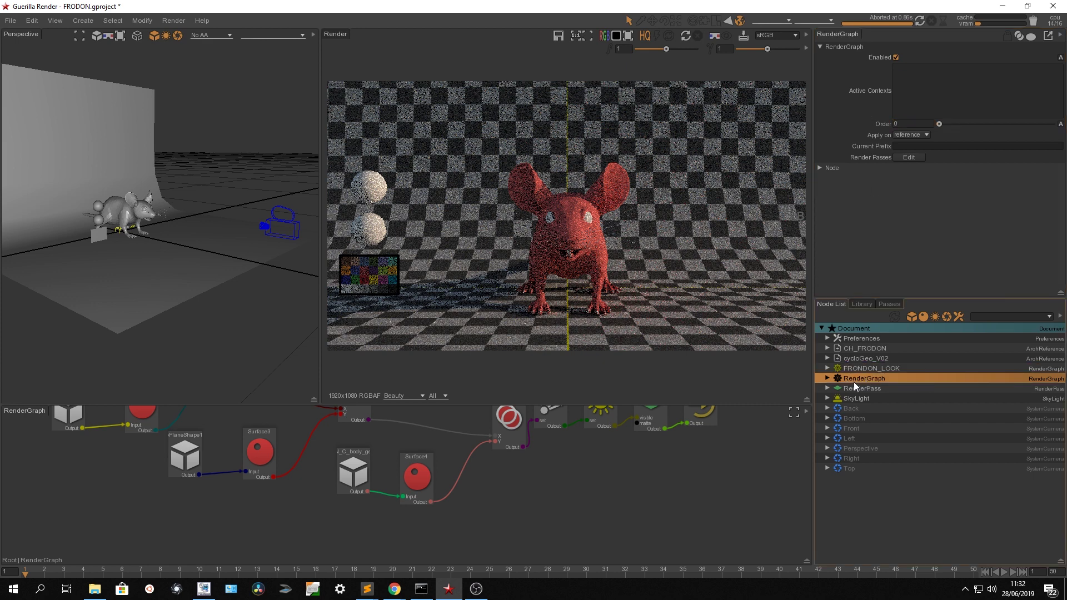
{"action": "left_click", "coordinate": [868, 369]}
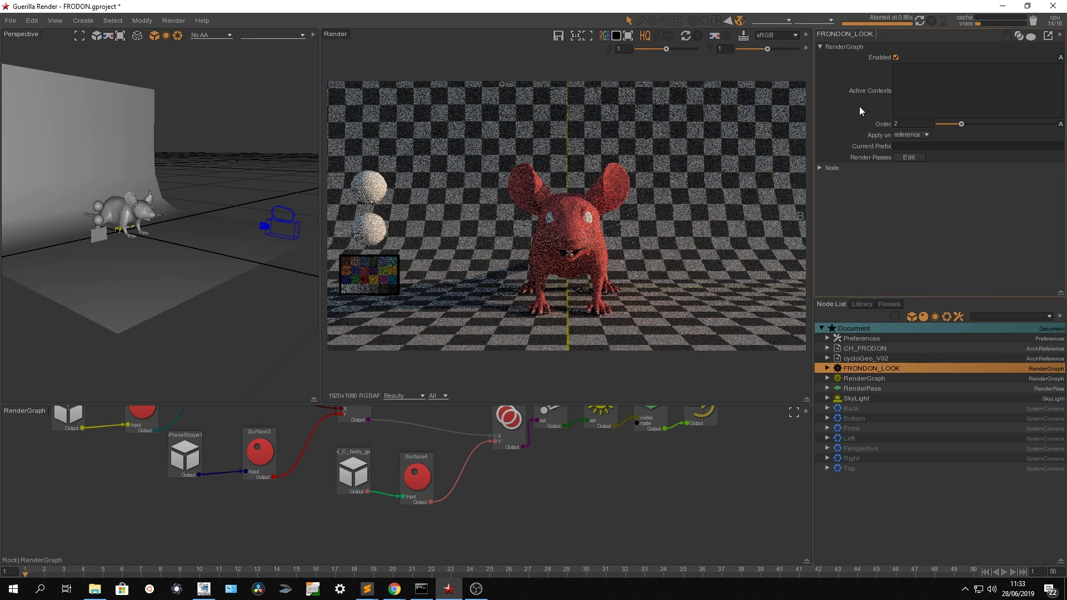
{"action": "key", "text": "ctrl+s"}
{"action": "left_click", "coordinate": [920, 20]}
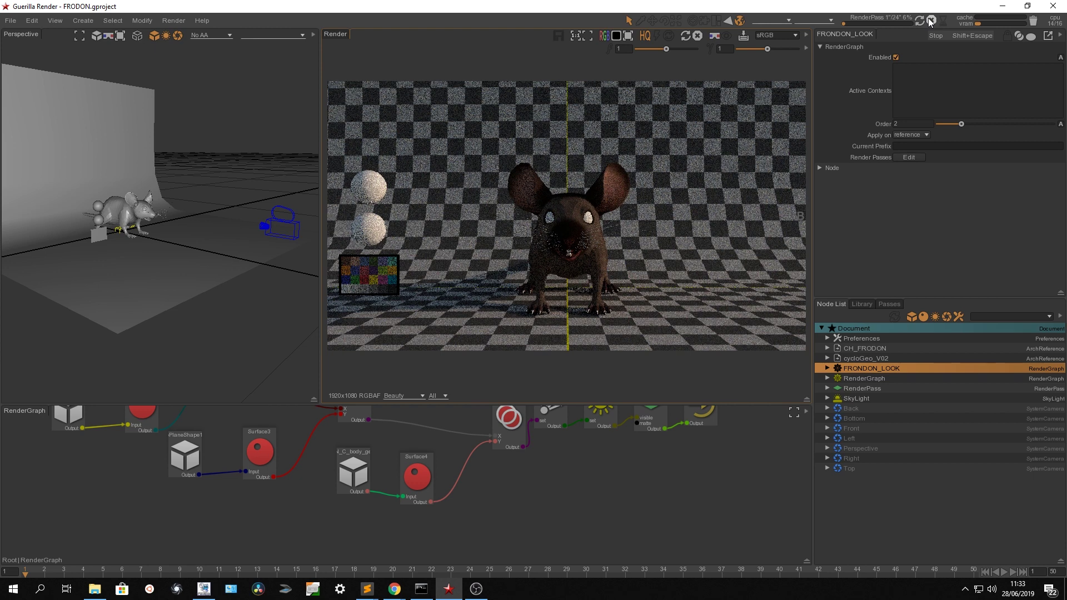
{"action": "left_click", "coordinate": [931, 20]}
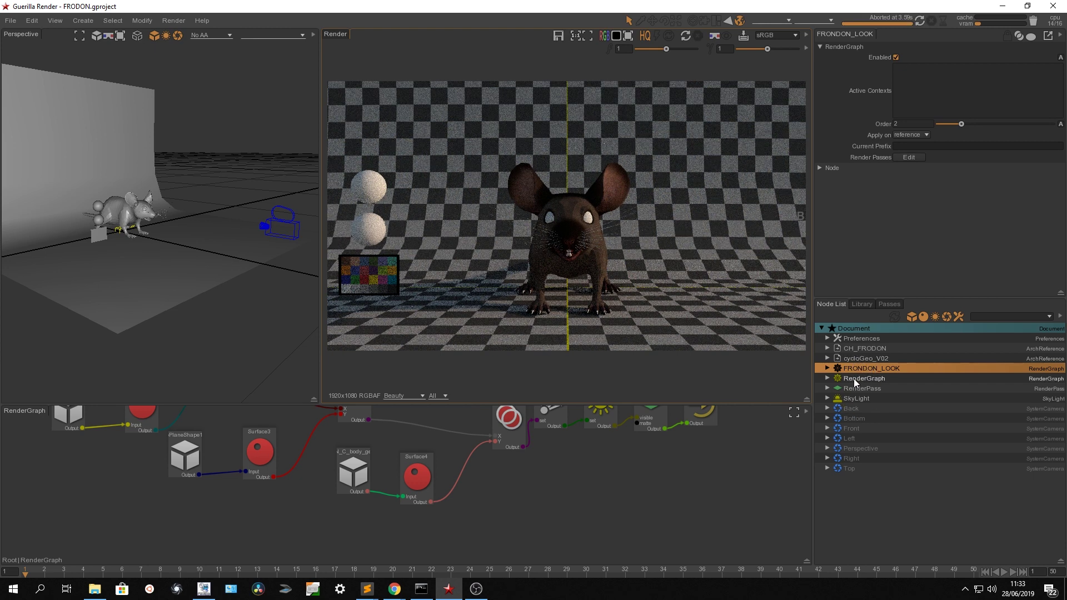
Disable the FRONDON_LOOK graph and run a short test render without it.
{"action": "left_click", "coordinate": [869, 362]}
{"action": "left_click", "coordinate": [869, 369]}
{"action": "left_click", "coordinate": [897, 58]}
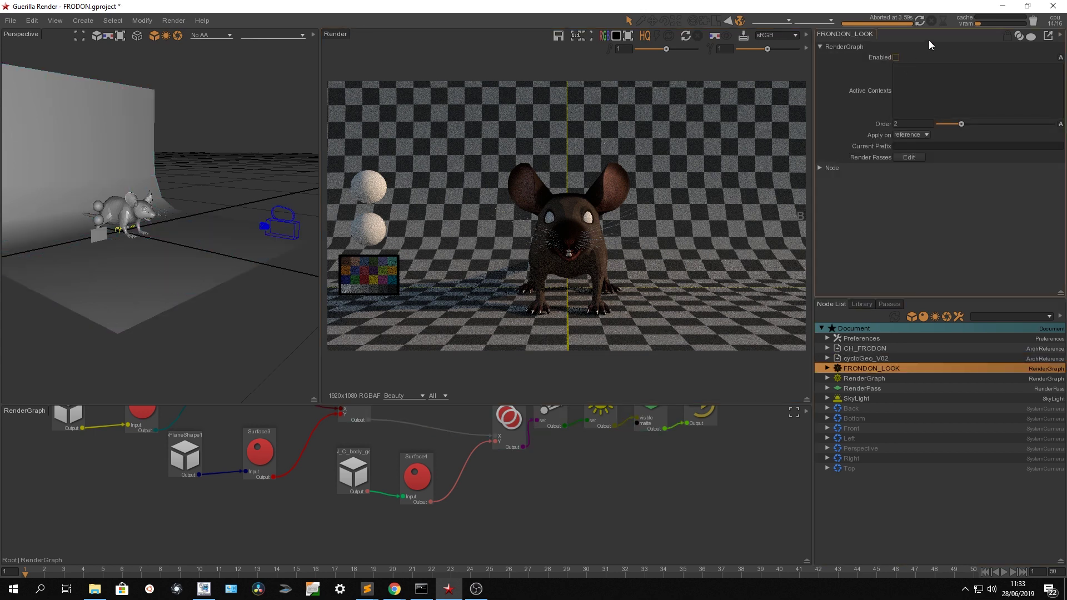
{"action": "left_click", "coordinate": [923, 21]}
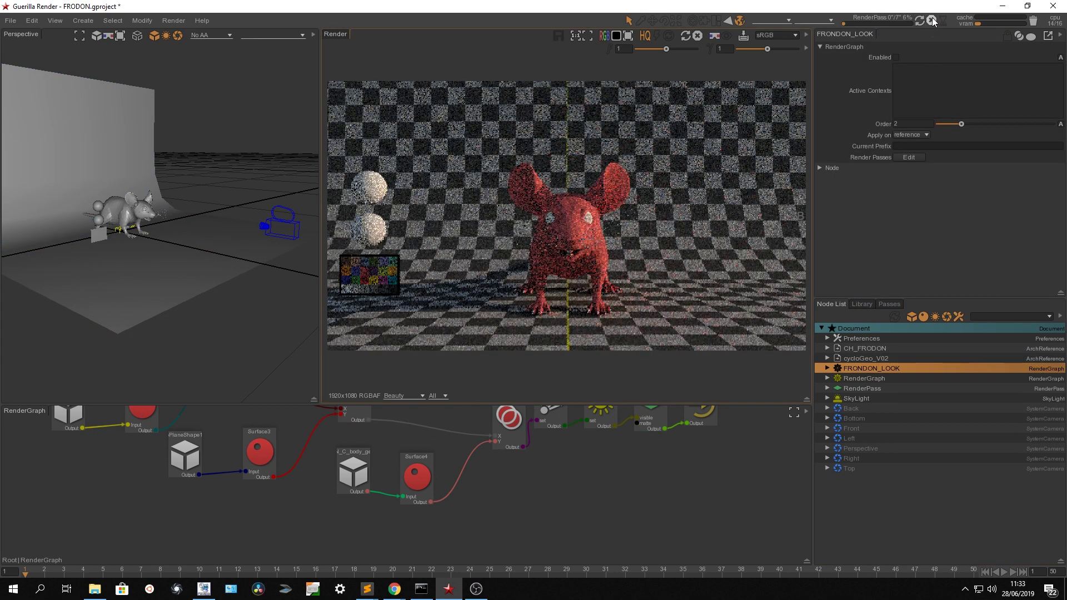
{"action": "left_click", "coordinate": [932, 21]}
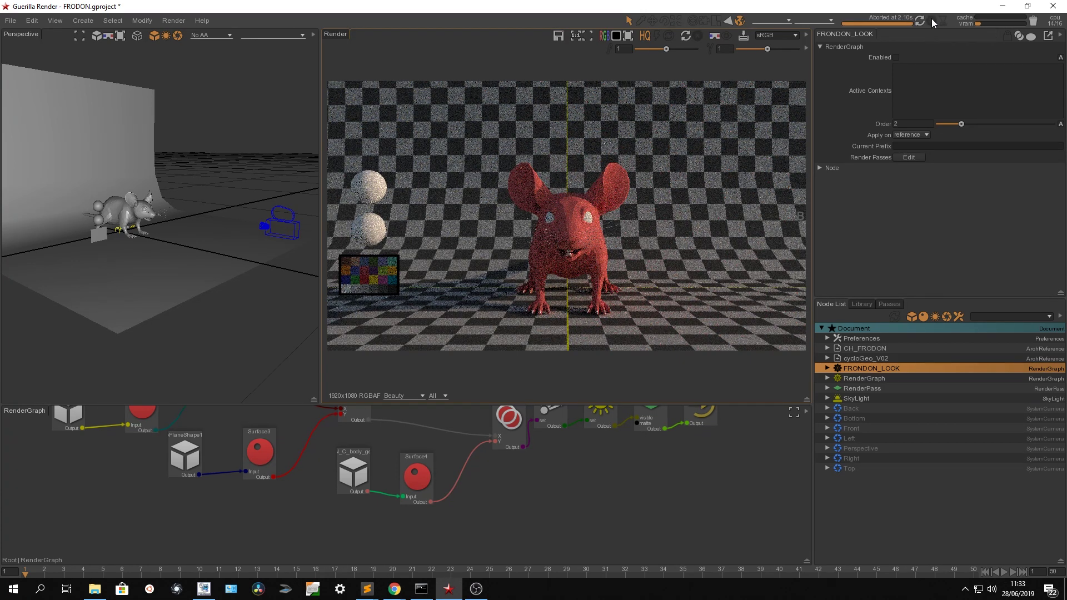
Delete merge3, Surface4 and the body geometry node from the RenderGraph graph.
{"action": "left_click", "coordinate": [520, 429]}
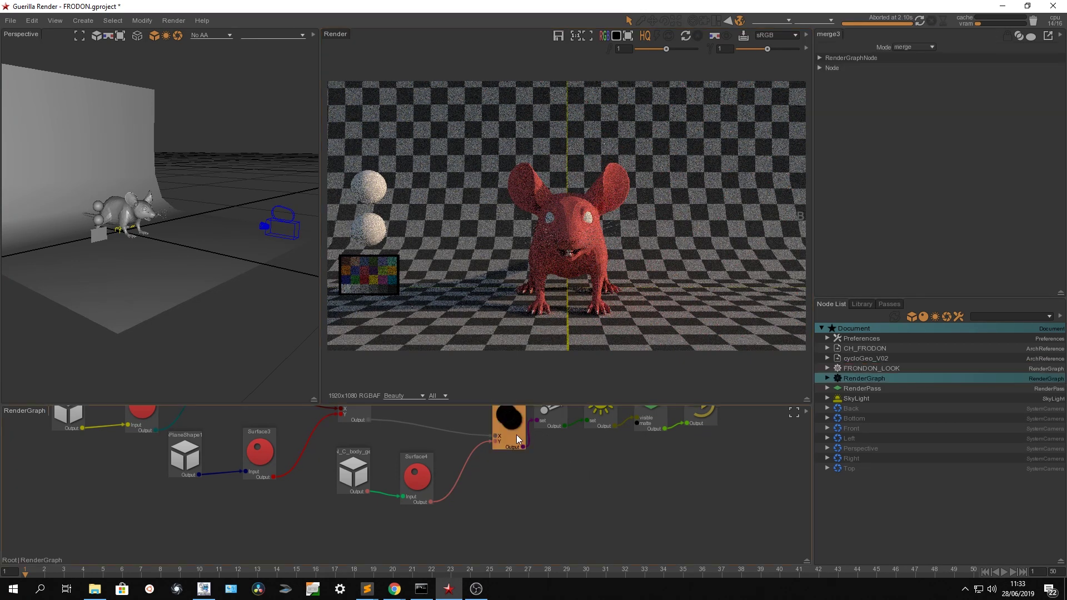
{"action": "key", "text": "Delete"}
{"action": "key", "text": "Delete"}
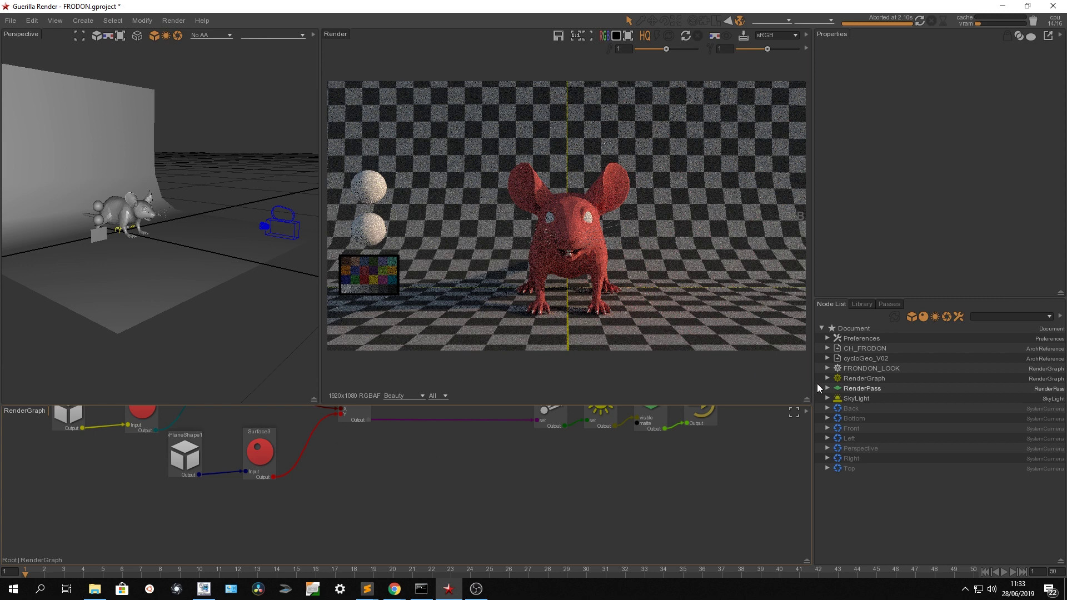
Enable the FRONDON_LOOK graph again and select RenderGraph to view its properties.
{"action": "left_click", "coordinate": [871, 368]}
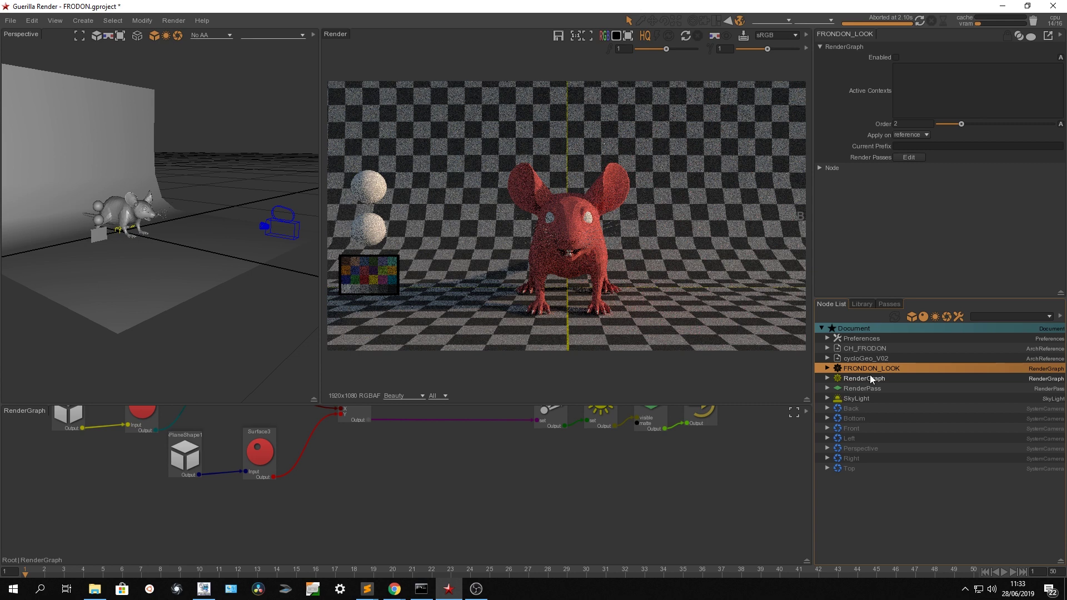
{"action": "left_click", "coordinate": [896, 57]}
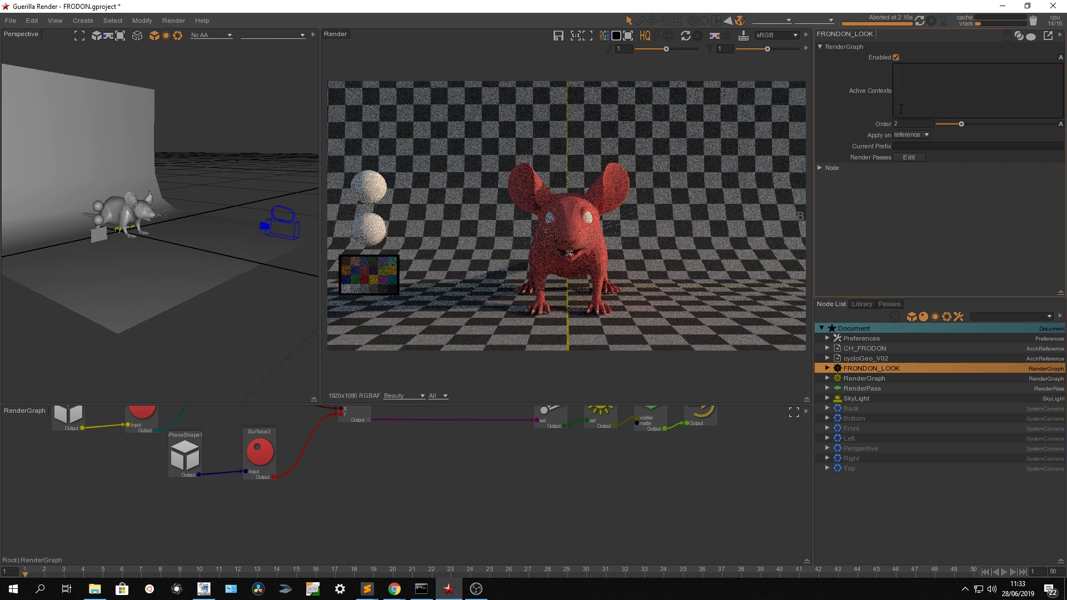
{"action": "left_click", "coordinate": [841, 379]}
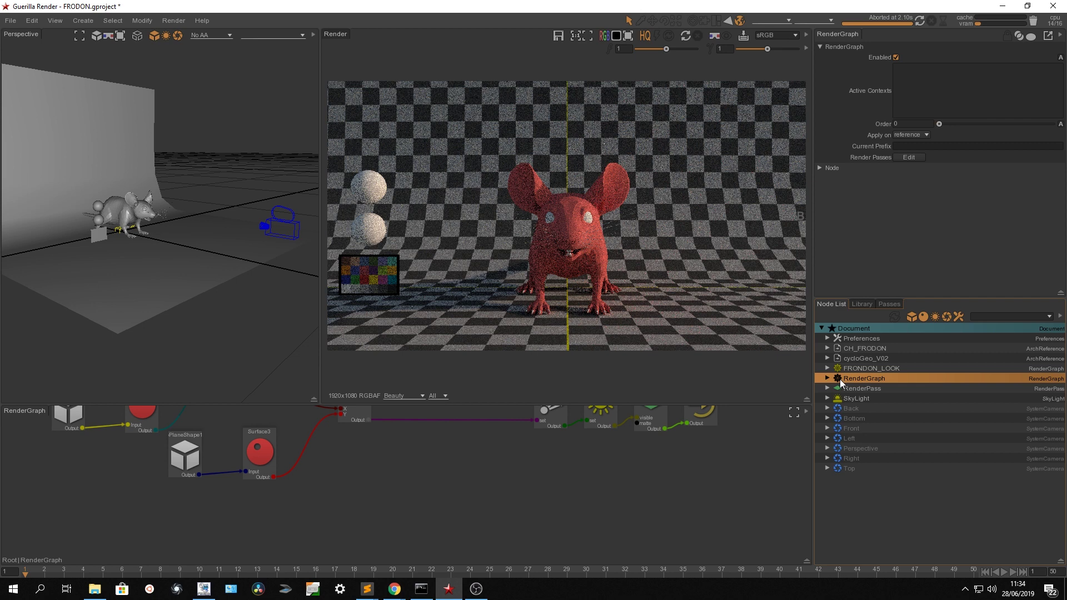
Open the FRONDON_LOOK graph and insert an Attributes node between Surface2 and Output.
{"action": "left_click", "coordinate": [838, 370]}
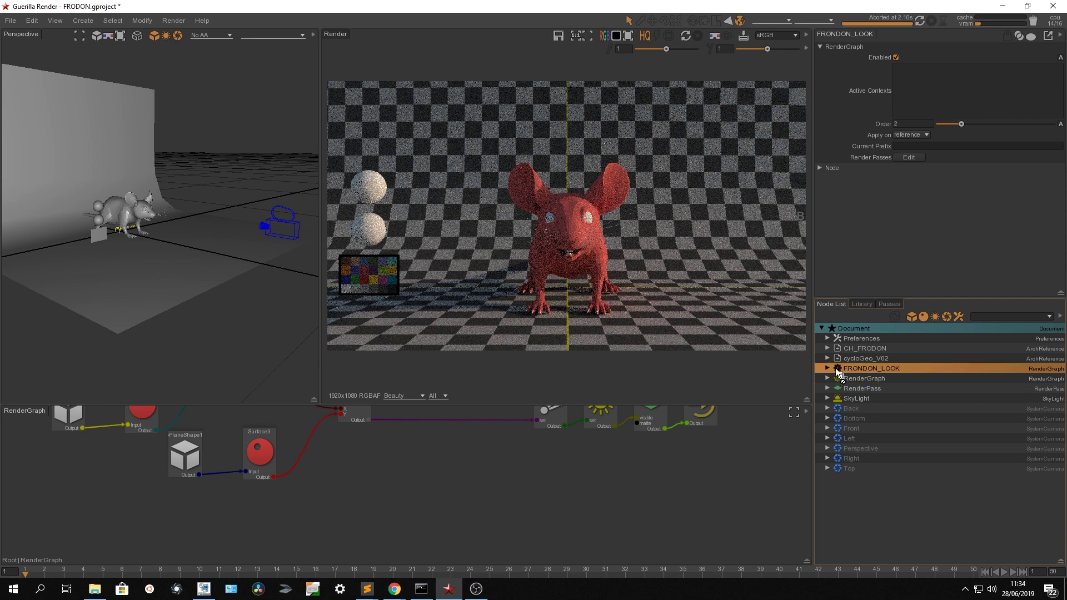
{"action": "left_click_drag", "start_coordinate": [838, 371], "coordinate": [660, 487]}
{"action": "left_click", "coordinate": [430, 486]}
{"action": "key", "text": "Tab"}
{"action": "type", "text": "attr"}
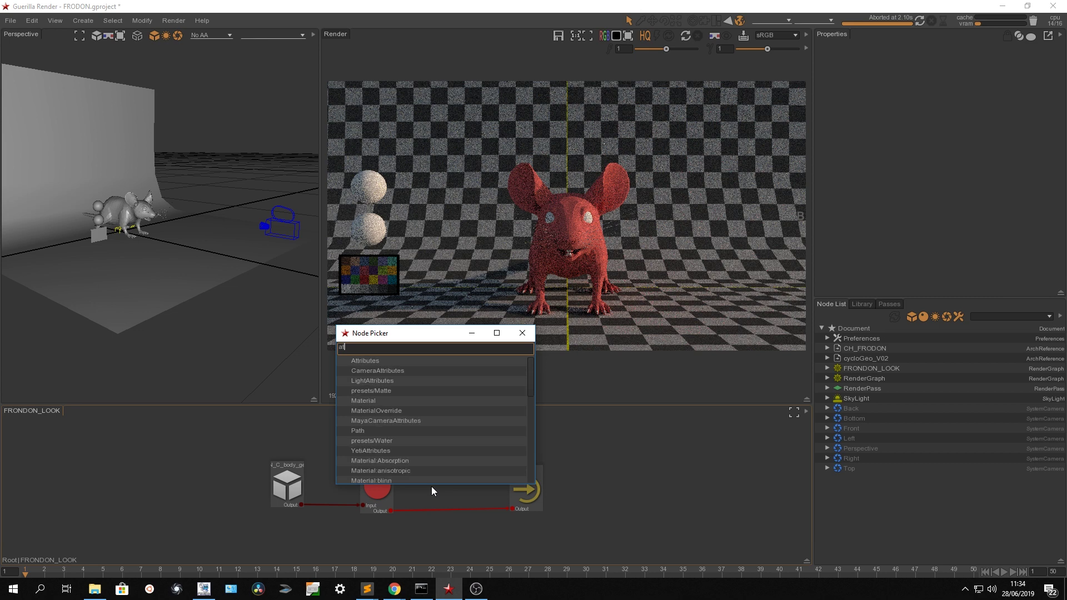
{"action": "left_click", "coordinate": [379, 361]}
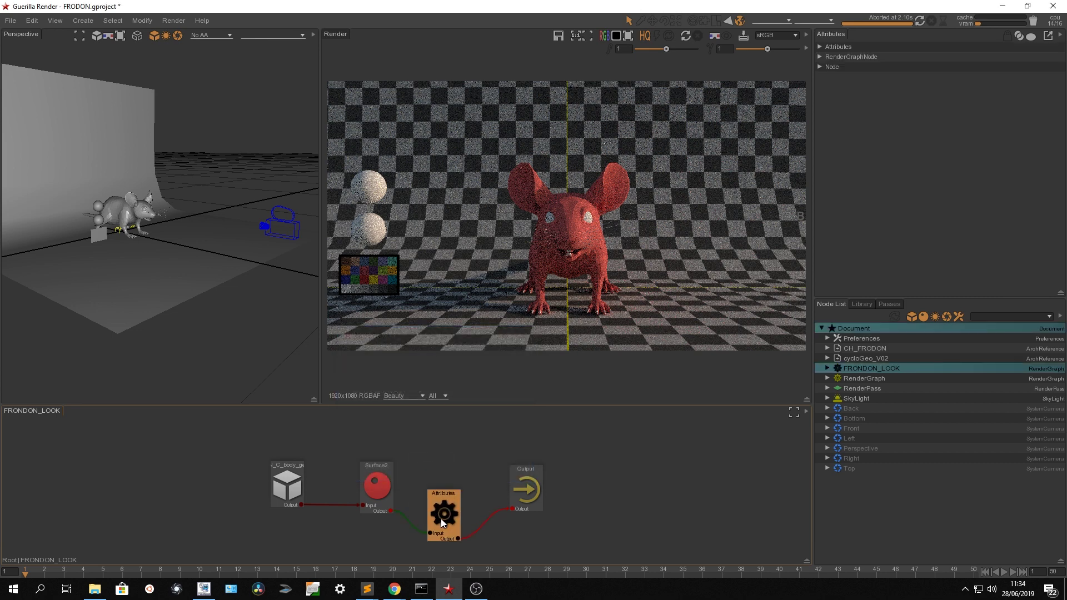
Set the Attributes node's Subdivision Level to 2 with Smooth enabled, and run a short test render.
{"action": "left_click", "coordinate": [840, 46]}
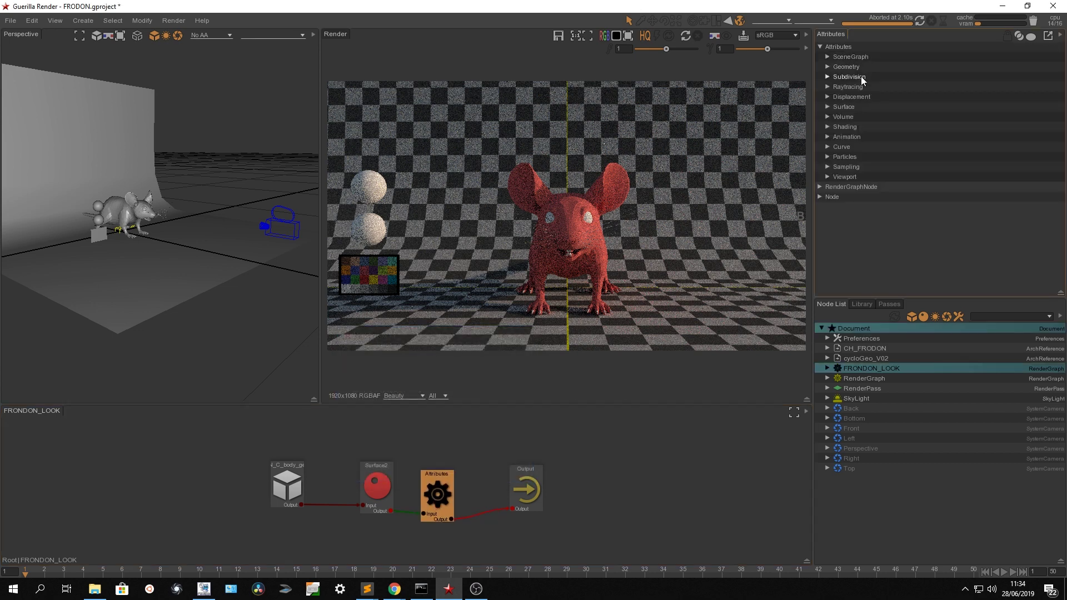
{"action": "left_click", "coordinate": [861, 76]}
{"action": "left_click", "coordinate": [901, 85]}
{"action": "type", "text": "2"}
{"action": "key", "text": "Return"}
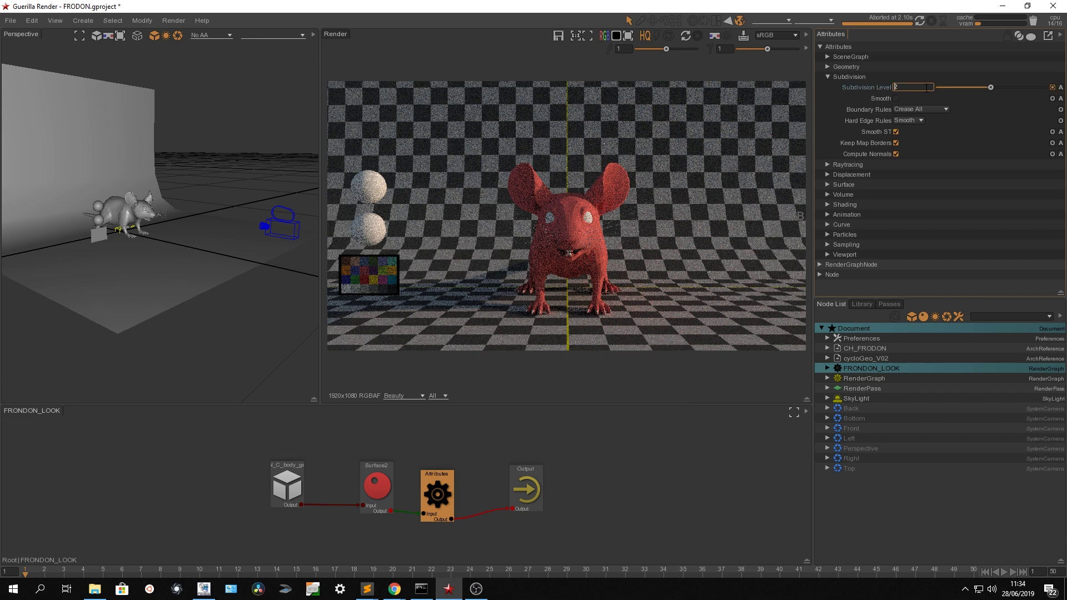
{"action": "left_click", "coordinate": [896, 99]}
{"action": "left_click", "coordinate": [920, 21]}
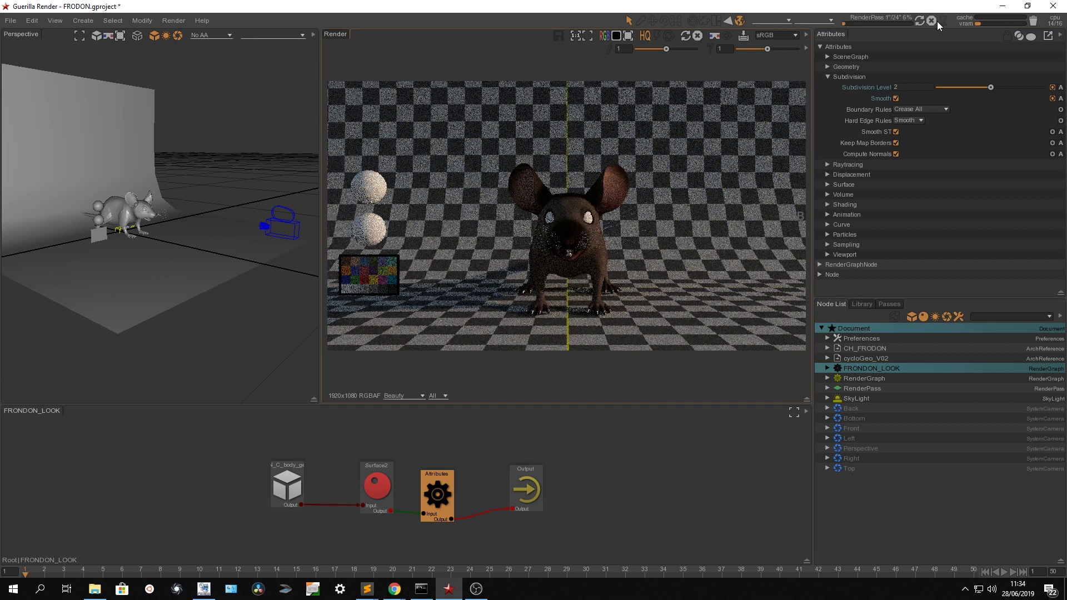
{"action": "left_click", "coordinate": [932, 22]}
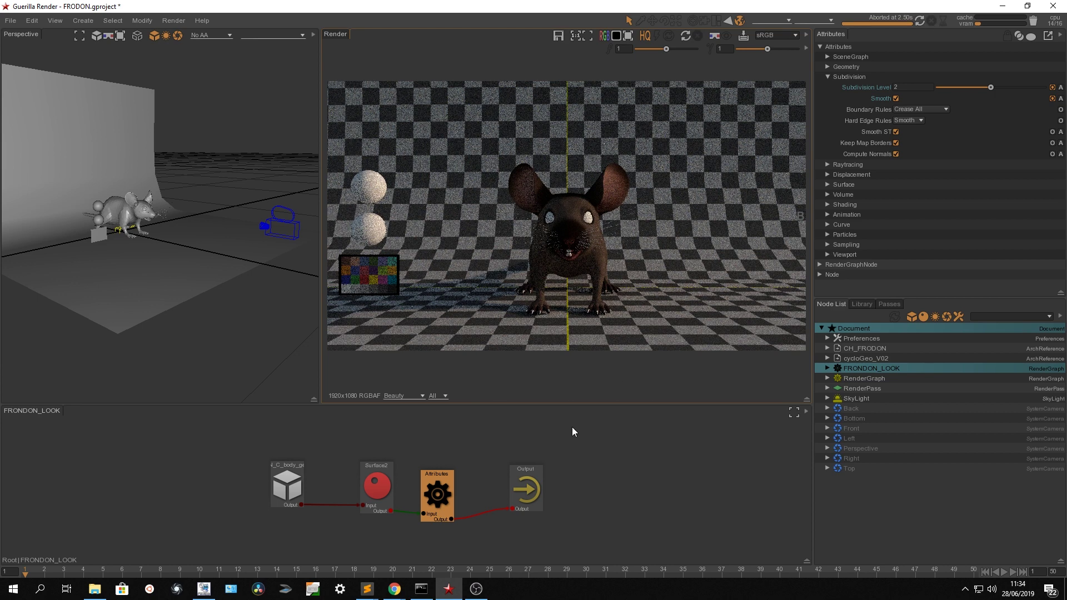
Space out the Output, Attributes and body geometry nodes in the FRONDON_LOOK graph.
{"action": "left_click_drag", "start_coordinate": [520, 482], "coordinate": [535, 482]}
{"action": "left_click_drag", "start_coordinate": [434, 492], "coordinate": [439, 486]}
{"action": "left_click_drag", "start_coordinate": [287, 487], "coordinate": [279, 487]}
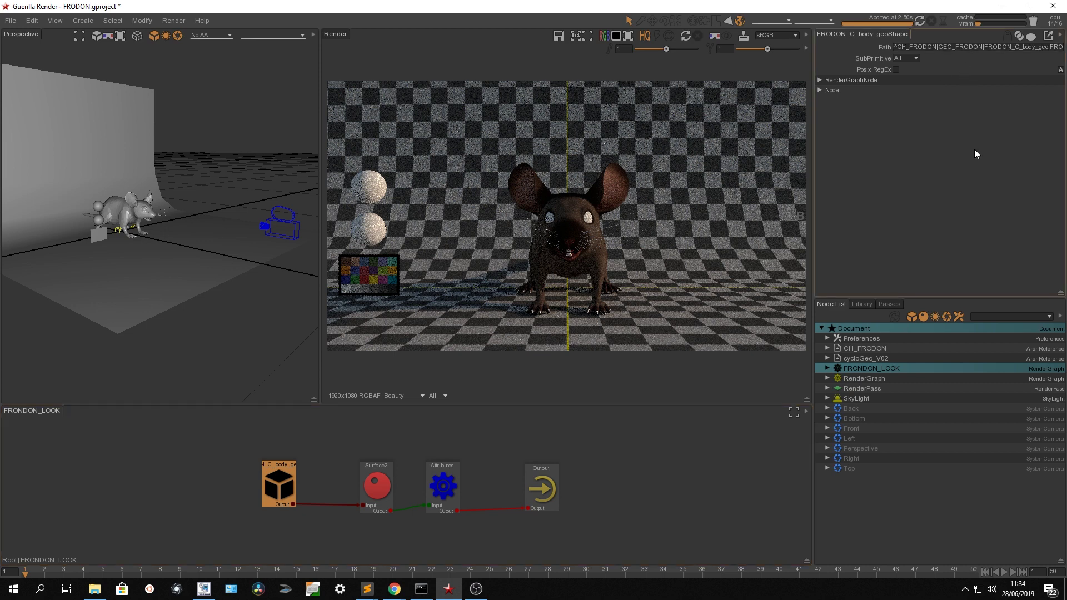
Shorten the body geometry node's Path to C_body_geo and run a short test render.
{"action": "key", "text": "space"}
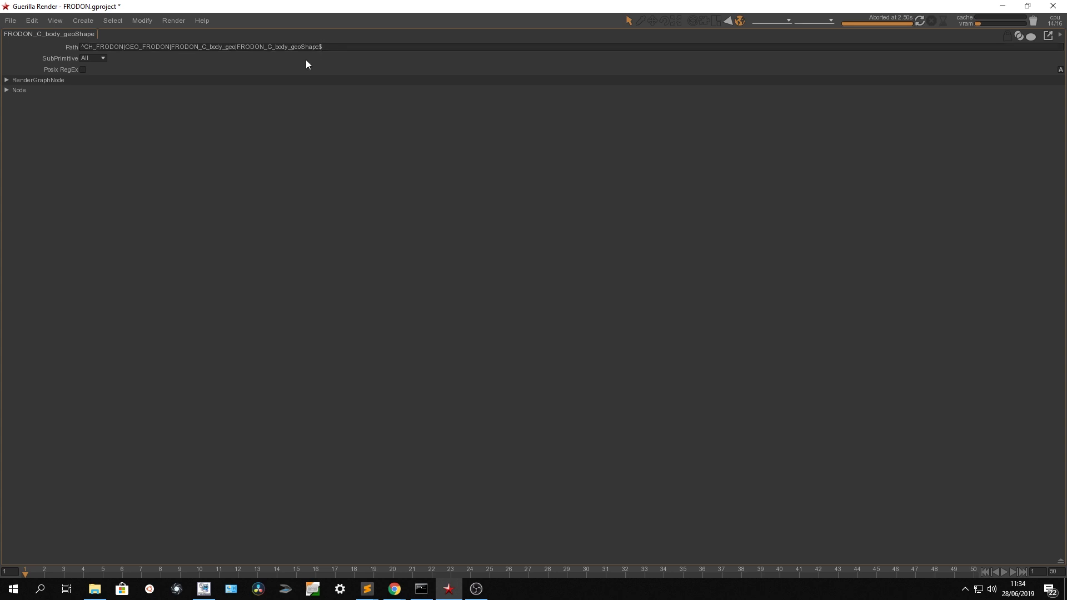
{"action": "mouse_move", "coordinate": [202, 46]}
{"action": "left_mouse_down"}
{"action": "mouse_move", "coordinate": [55, 44]}
{"action": "mouse_move", "coordinate": [203, 49]}
{"action": "left_mouse_up"}
{"action": "key", "text": "BackSpace"}
{"action": "key", "text": "BackSpace"}
{"action": "key", "text": "Return"}
{"action": "key", "text": "space"}
{"action": "left_click", "coordinate": [921, 20]}
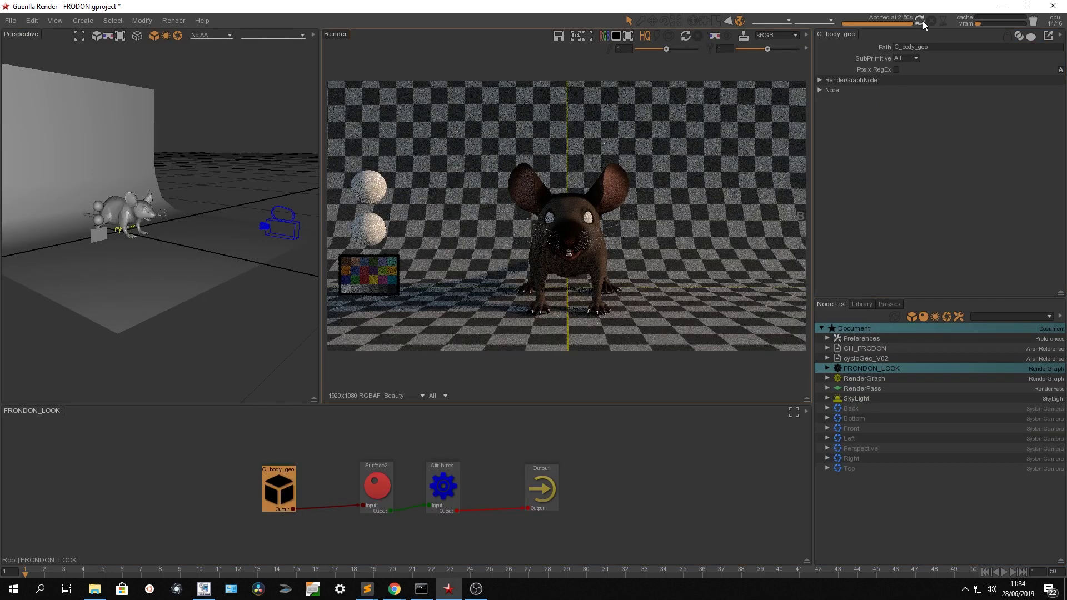
{"action": "left_click", "coordinate": [929, 20]}
Expand CH_FRODON and GEO_FRODON to inspect FRODON_C_body_geo and its shape, and select the matching C_body_geo graph node.
{"action": "left_click", "coordinate": [827, 349]}
{"action": "left_click", "coordinate": [832, 358]}
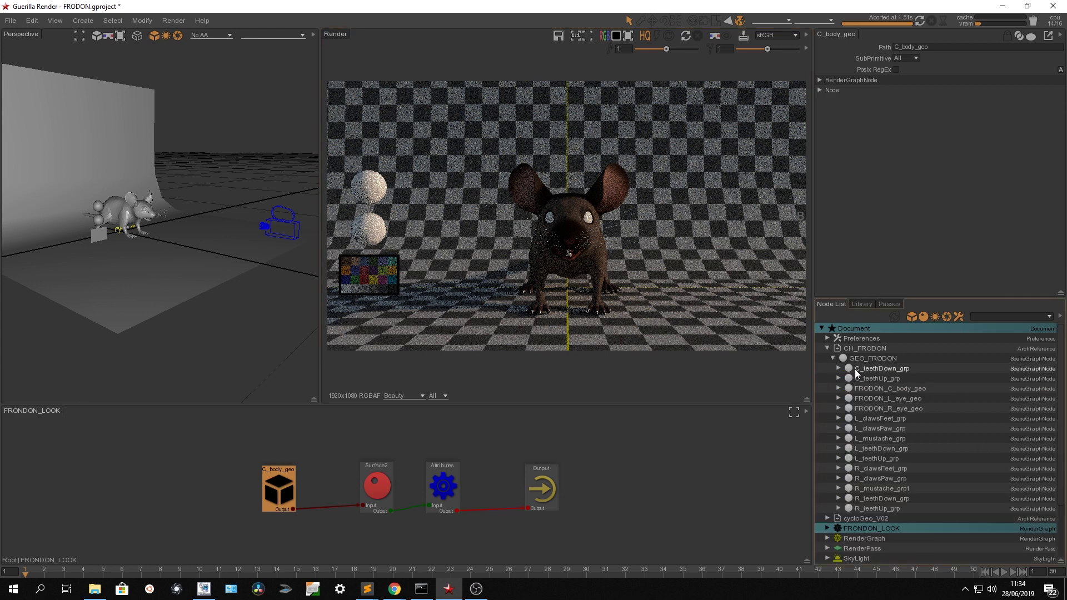
{"action": "left_click", "coordinate": [885, 388]}
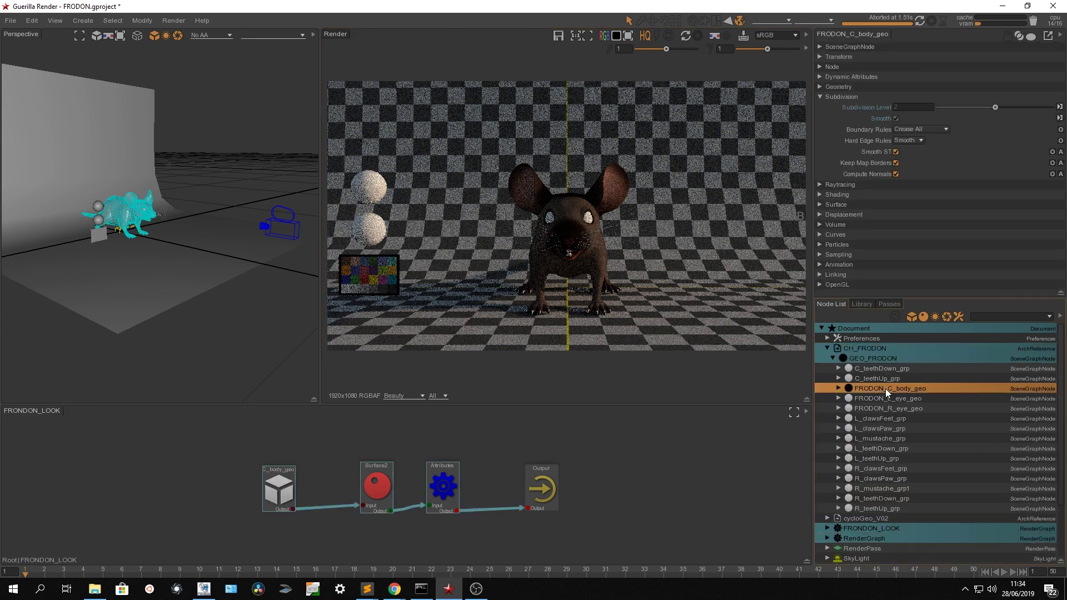
{"action": "left_click", "coordinate": [839, 389]}
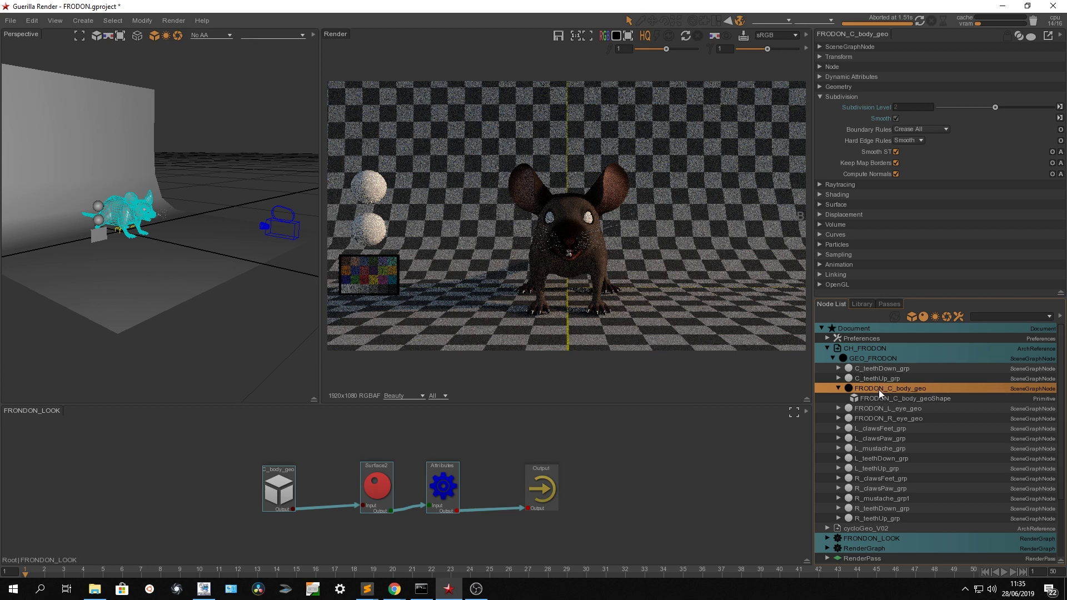
{"action": "mouse_move", "coordinate": [289, 493]}
{"action": "left_mouse_down"}
{"action": "mouse_move", "coordinate": [245, 473]}
{"action": "mouse_move", "coordinate": [285, 490]}
{"action": "left_mouse_up"}
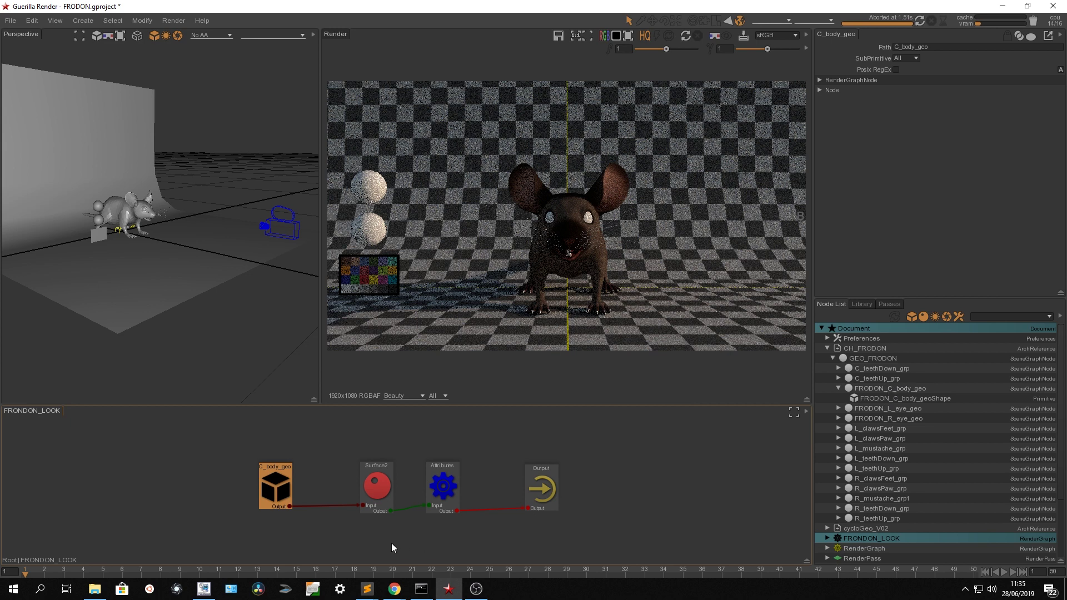
Move the C_body_geo node up and add a second Path node with the path FRODON.
{"action": "left_click_drag", "start_coordinate": [284, 498], "coordinate": [251, 453]}
{"action": "left_click", "coordinate": [215, 526]}
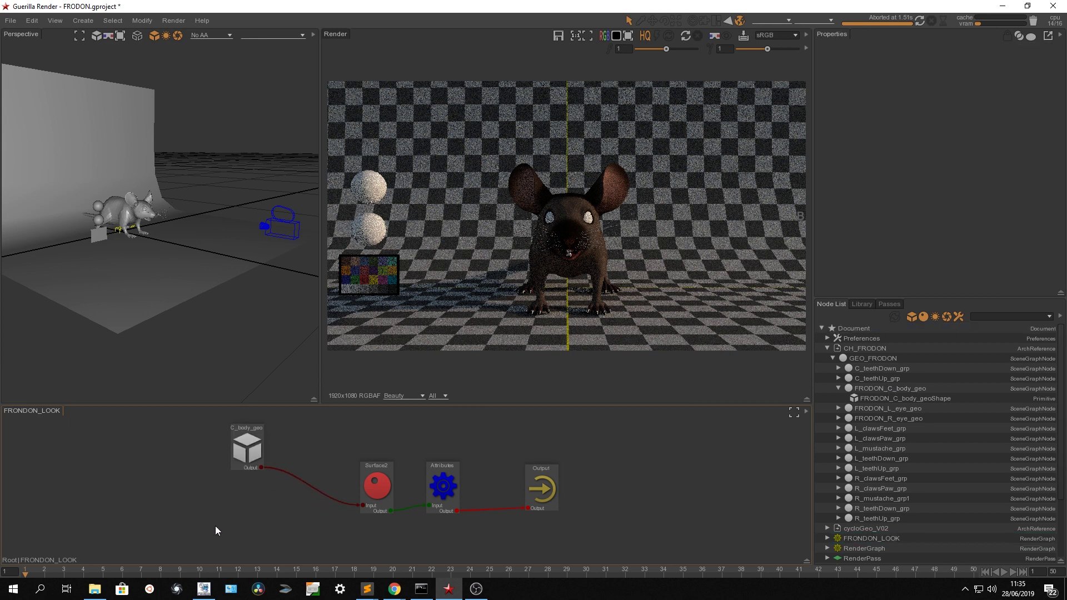
{"action": "key", "text": "Tab"}
{"action": "type", "text": "path"}
{"action": "key", "text": "Return"}
{"action": "left_click", "coordinate": [948, 49]}
{"action": "type", "text": "FRONGO"}
{"action": "key", "text": "BackSpace"}
{"action": "key", "text": "BackSpace"}
{"action": "key", "text": "BackSpace"}
{"action": "type", "text": "DON"}
{"action": "key", "text": "Return"}
Combine the C_body_geo and FRODON nodes through an Intersection node feeding Surface2, and check the selection on the rendered body.
{"action": "left_click_drag", "start_coordinate": [230, 543], "coordinate": [303, 489]}
{"action": "left_click", "coordinate": [305, 481]}
{"action": "left_click", "coordinate": [914, 47]}
{"action": "left_click", "coordinate": [914, 73]}
{"action": "left_click_drag", "start_coordinate": [217, 520], "coordinate": [228, 522]}
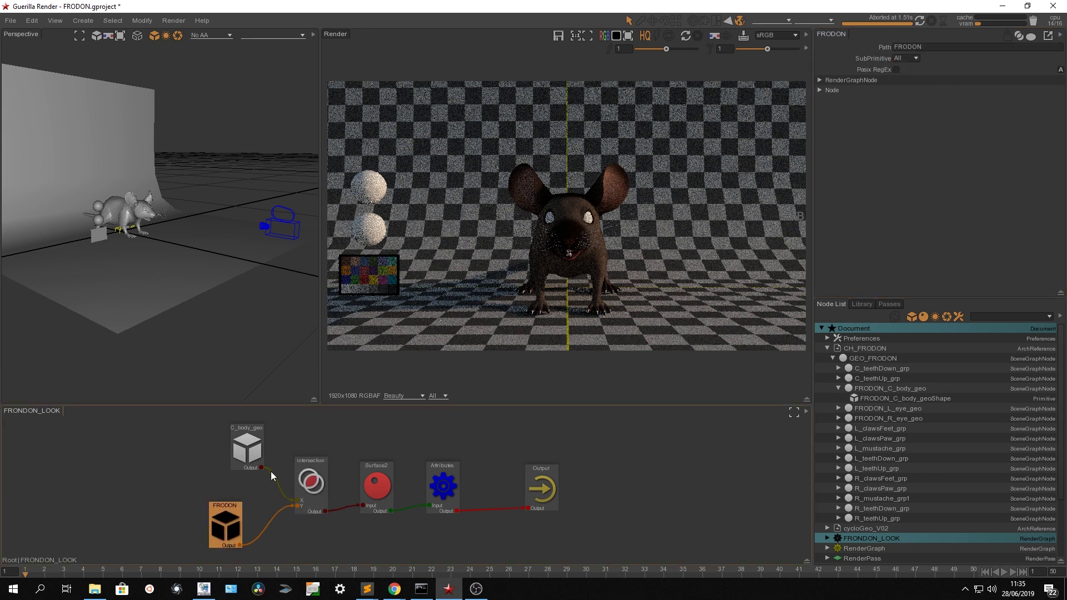
{"action": "left_click", "coordinate": [579, 205]}
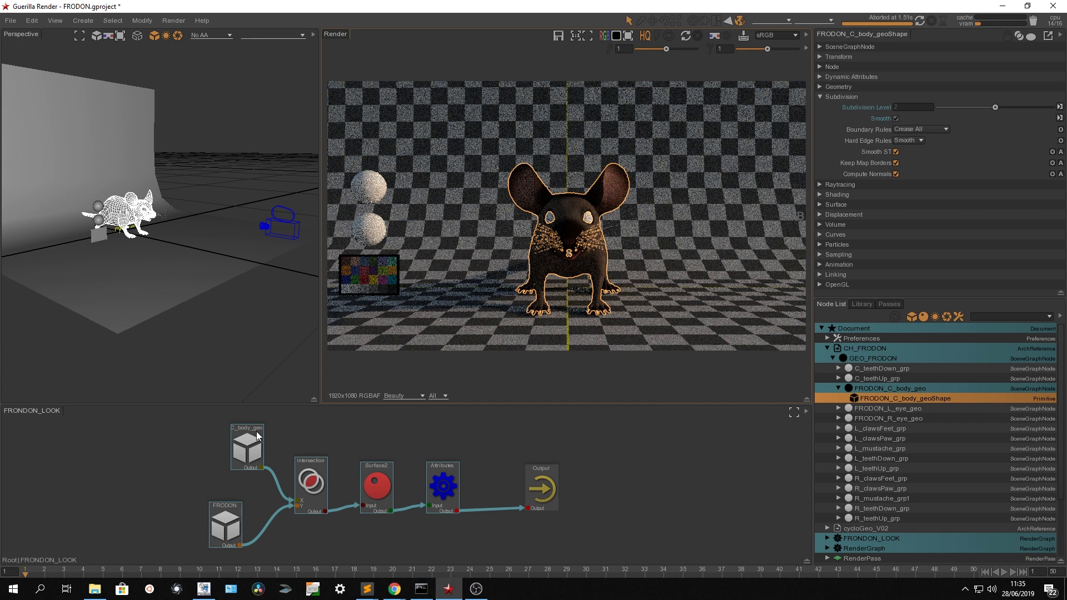
{"action": "left_click_drag", "start_coordinate": [232, 516], "coordinate": [241, 504]}
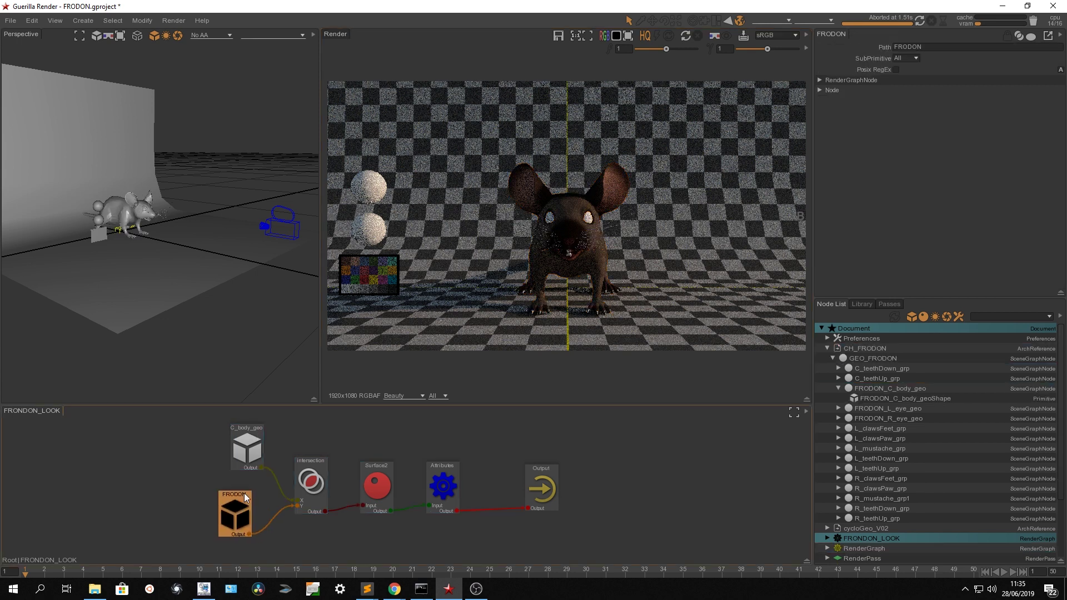
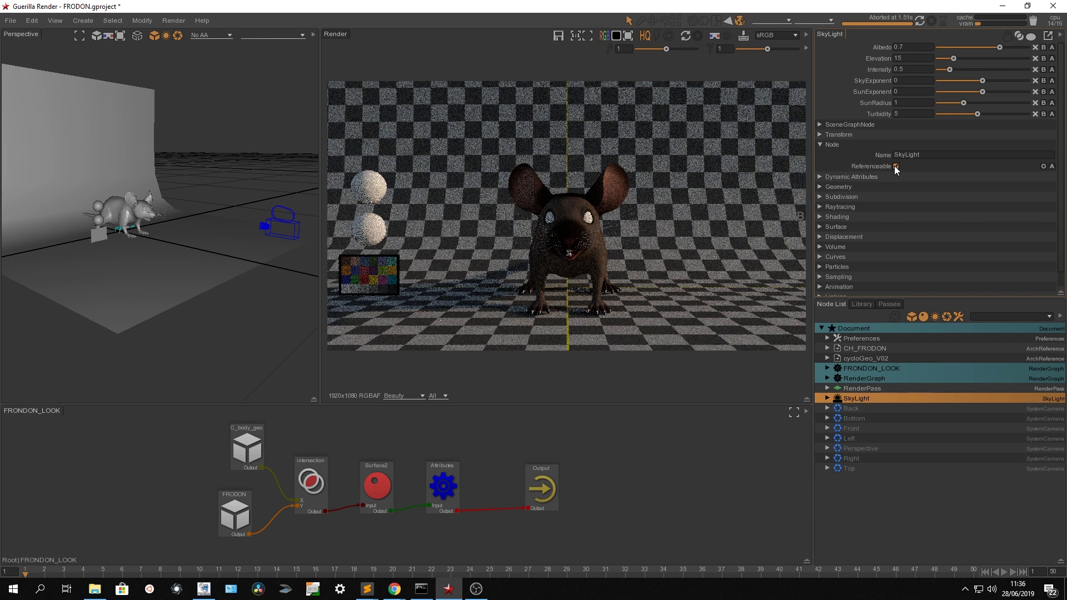
Turn off Referenceable for CH_FRODON and cycloGeo_V02, and override it as enabled on FRONDON_LOOK.
{"action": "left_click", "coordinate": [862, 347]}
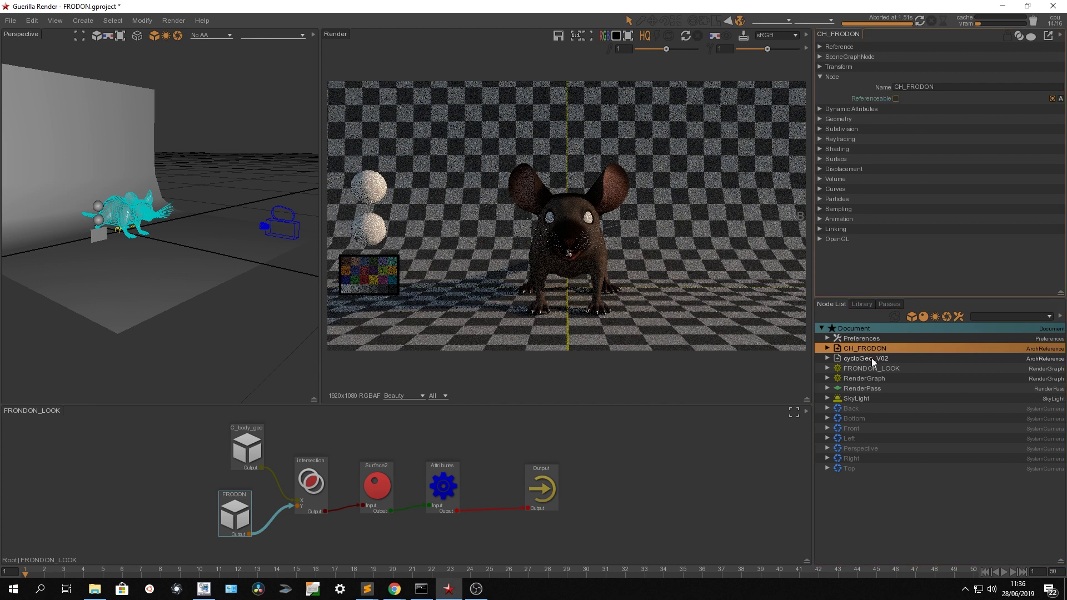
{"action": "left_click", "coordinate": [871, 358]}
{"action": "left_click", "coordinate": [896, 98]}
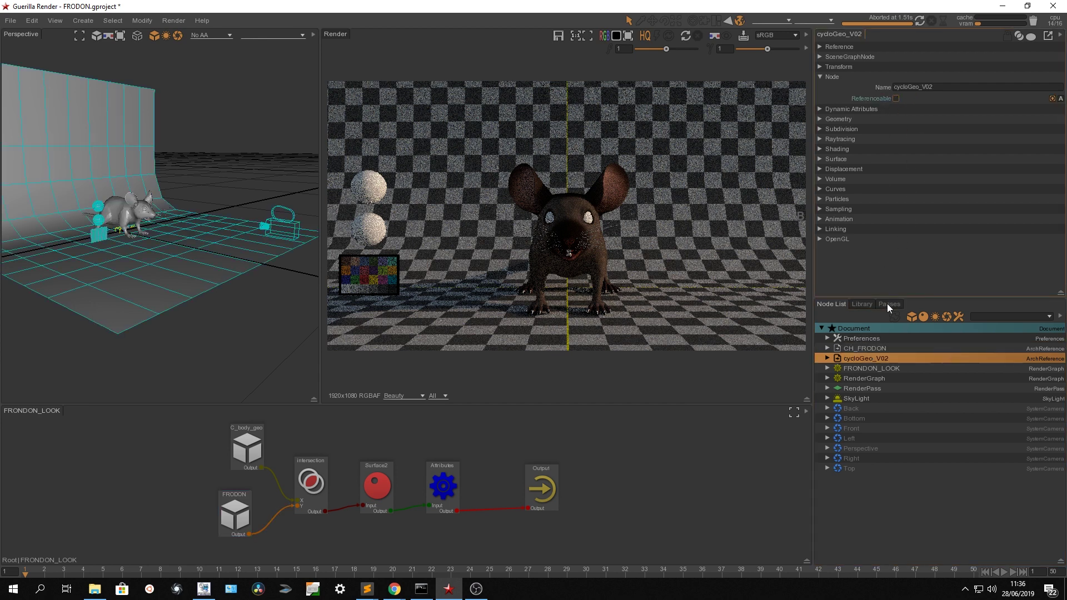
{"action": "left_click", "coordinate": [874, 368]}
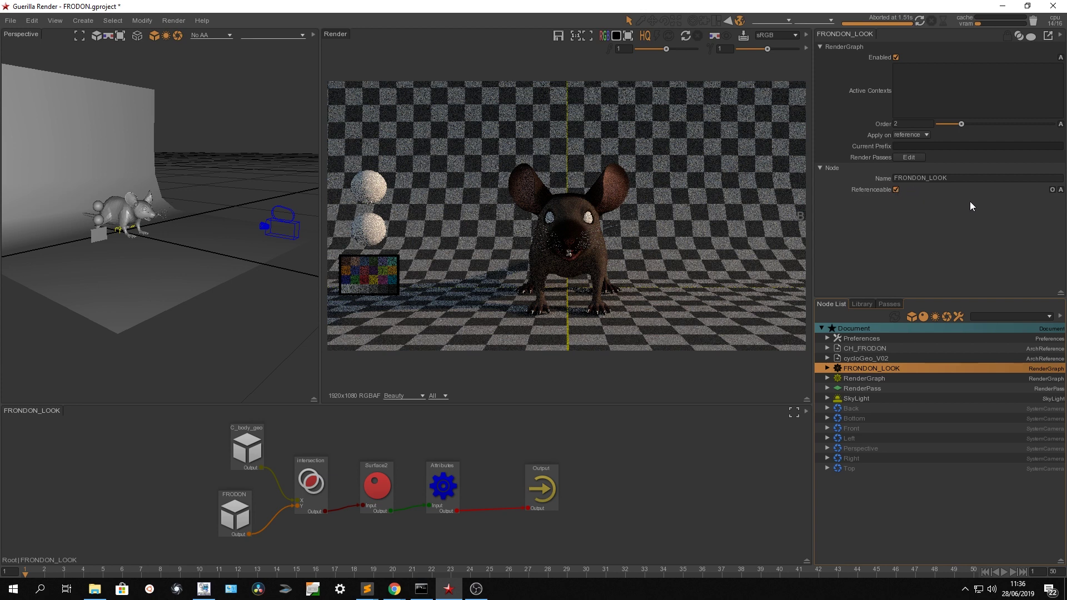
{"action": "left_click", "coordinate": [1051, 190]}
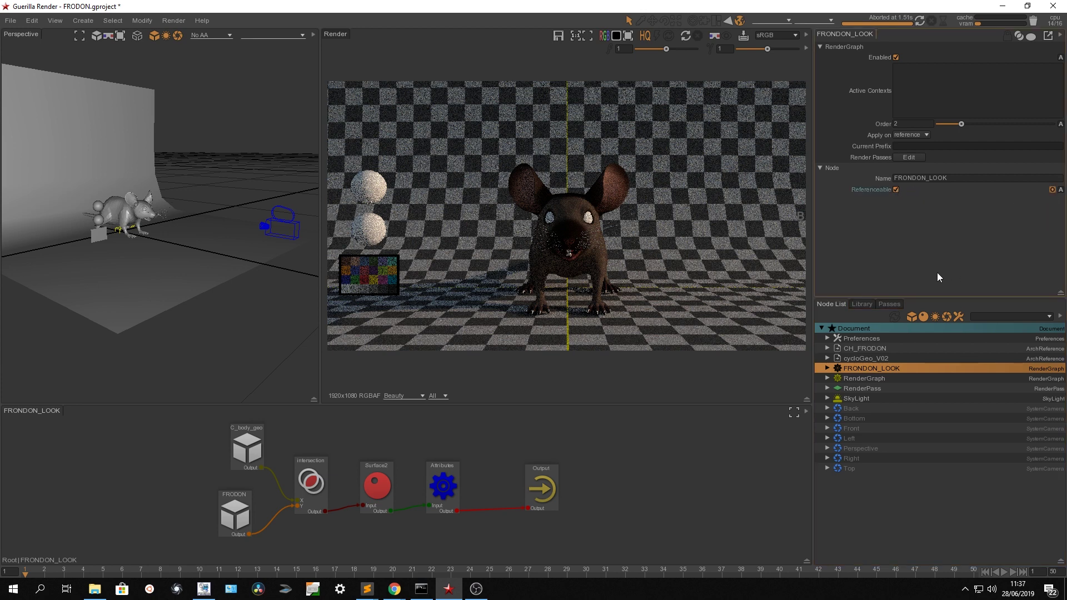
Turn off Referenceable for RenderGraph, RenderPass and SkyLight.
{"action": "left_click", "coordinate": [856, 378]}
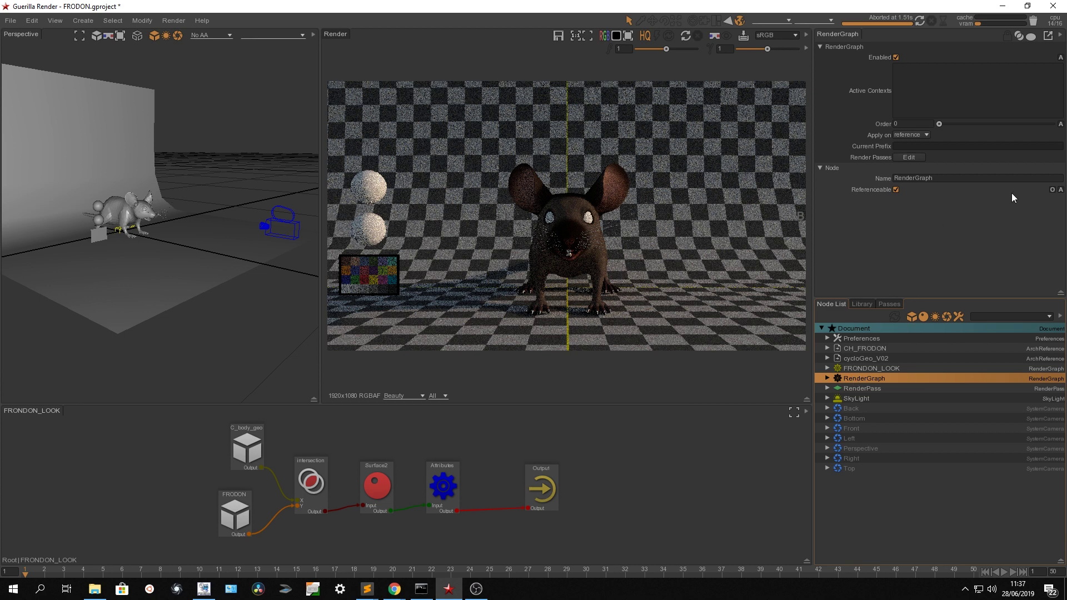
{"action": "left_click", "coordinate": [896, 190]}
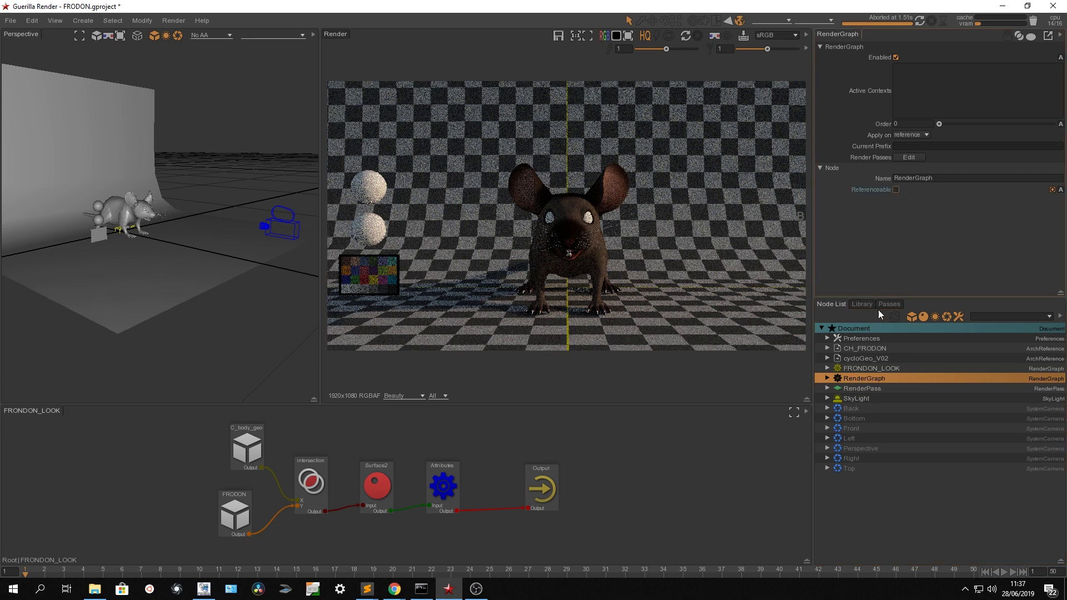
{"action": "left_click", "coordinate": [864, 388]}
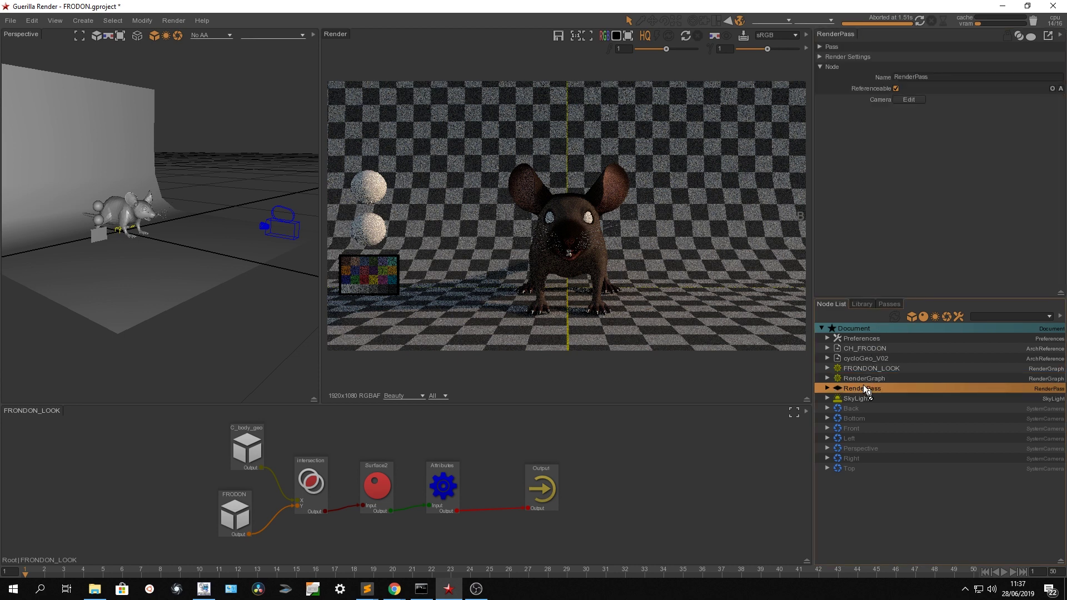
{"action": "left_click", "coordinate": [896, 88]}
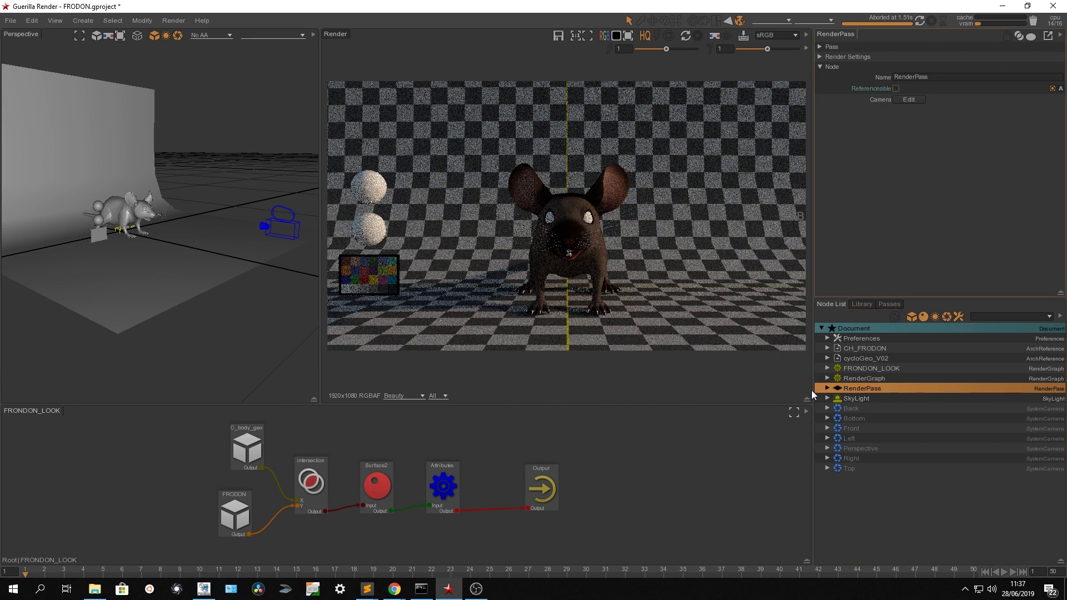
{"action": "left_click", "coordinate": [849, 399]}
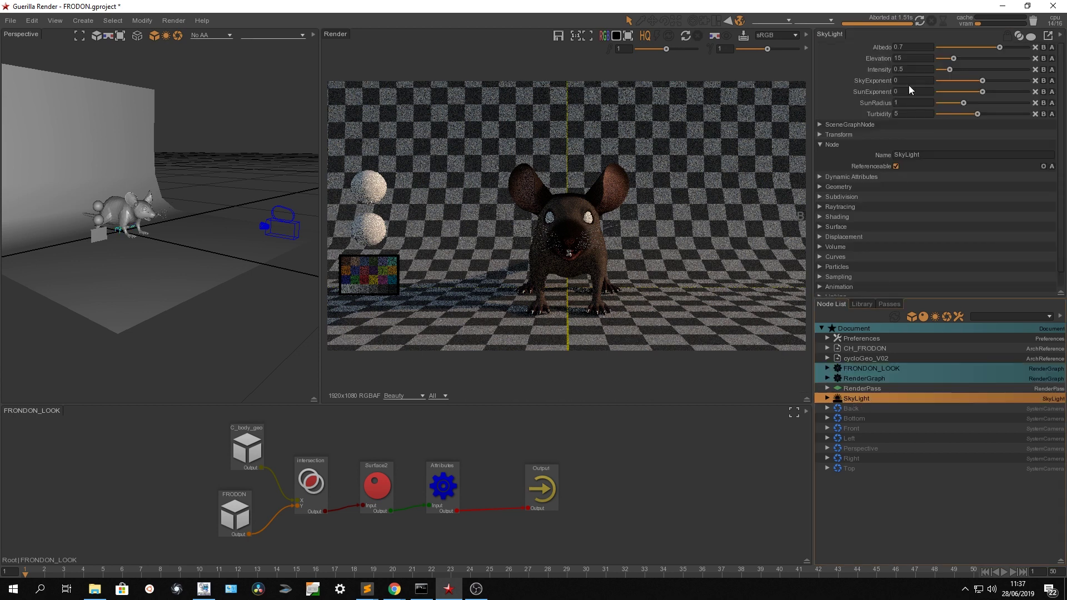
{"action": "left_click", "coordinate": [897, 165]}
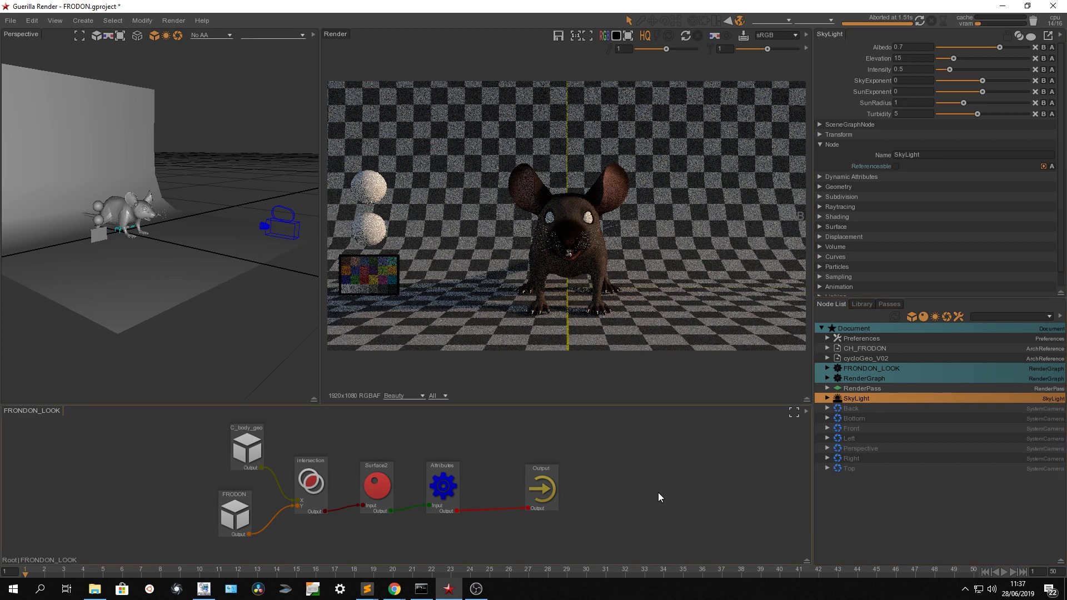
Save the project and minimize the Guerilla Render window to show the Look Dev slide.
{"action": "key", "text": "ctrl+s"}
{"action": "left_click", "coordinate": [11, 21]}
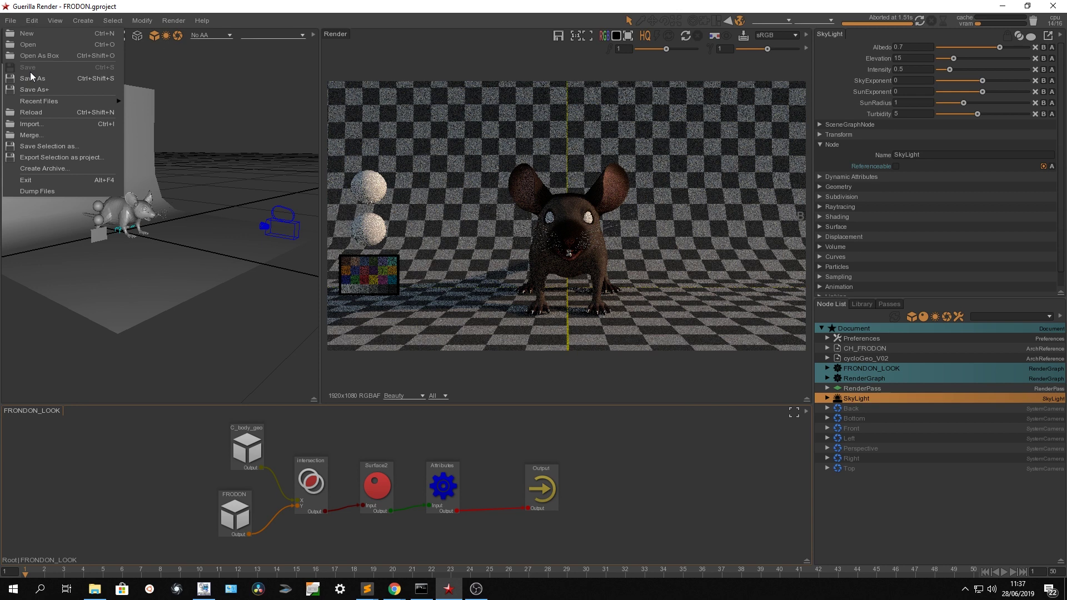
{"action": "left_click", "coordinate": [174, 21]}
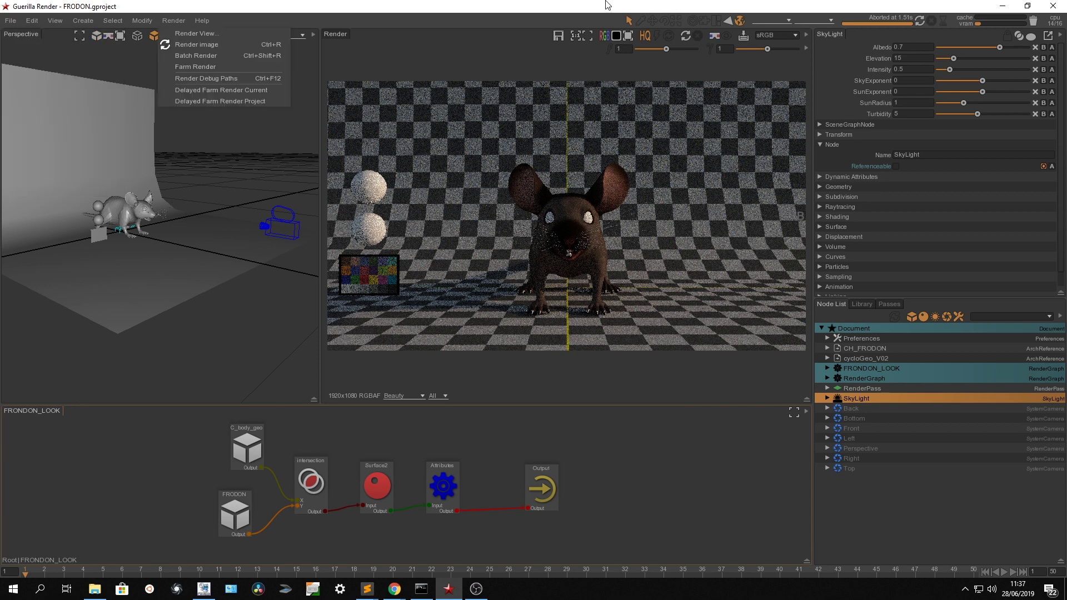
{"action": "left_click", "coordinate": [1003, 6]}
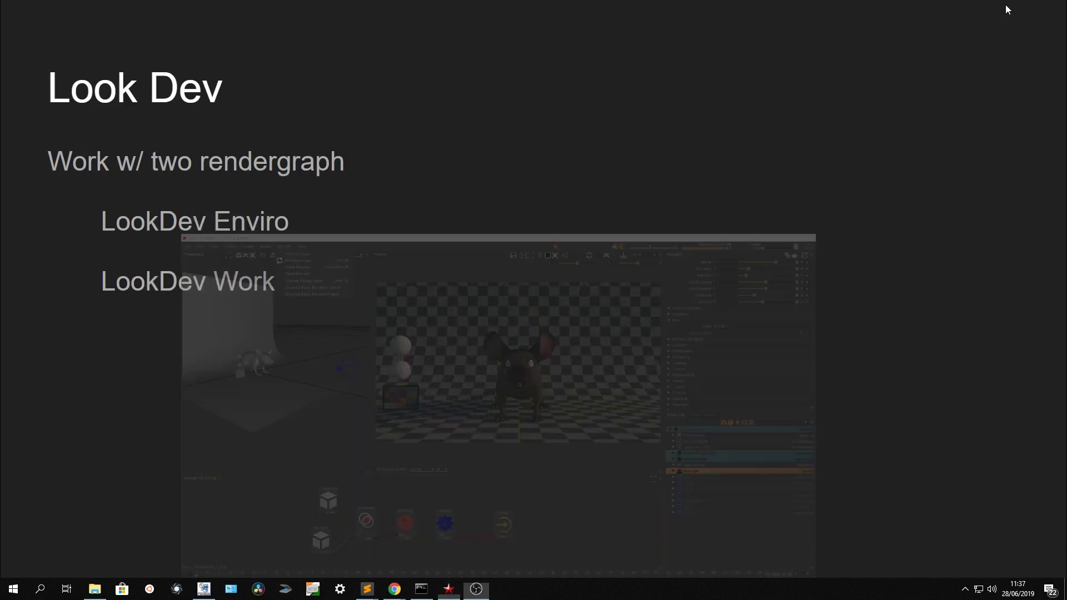